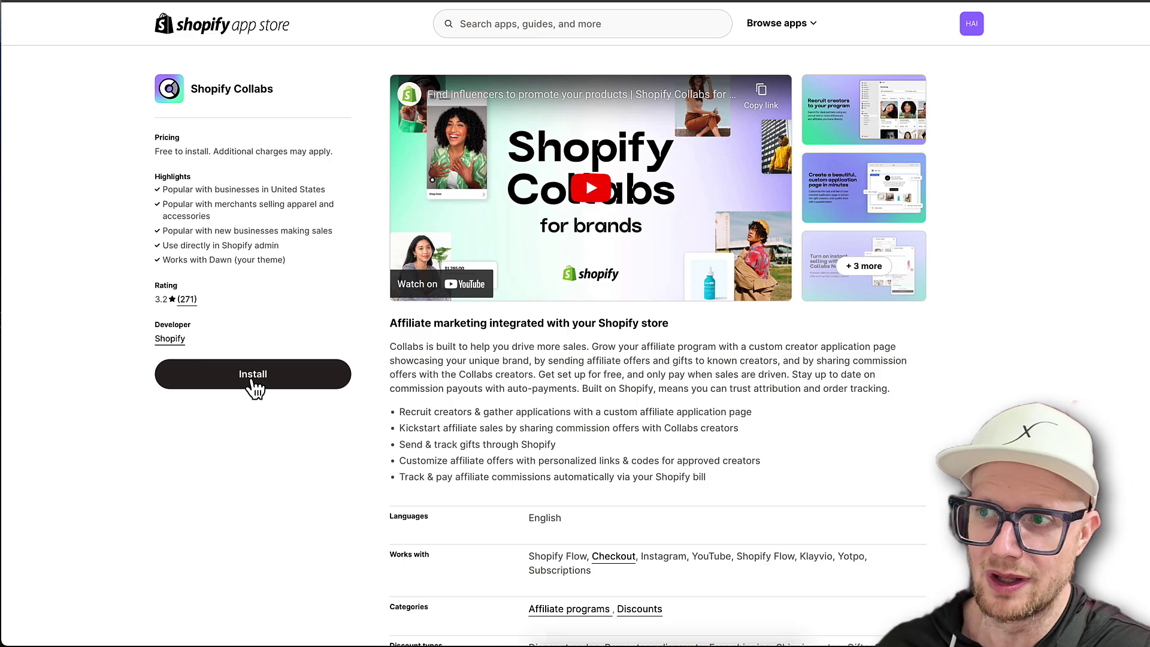
# Step: Install the Shopify Collabs app on the store with the requested data access and start its setup
pyautogui.click(252, 380)
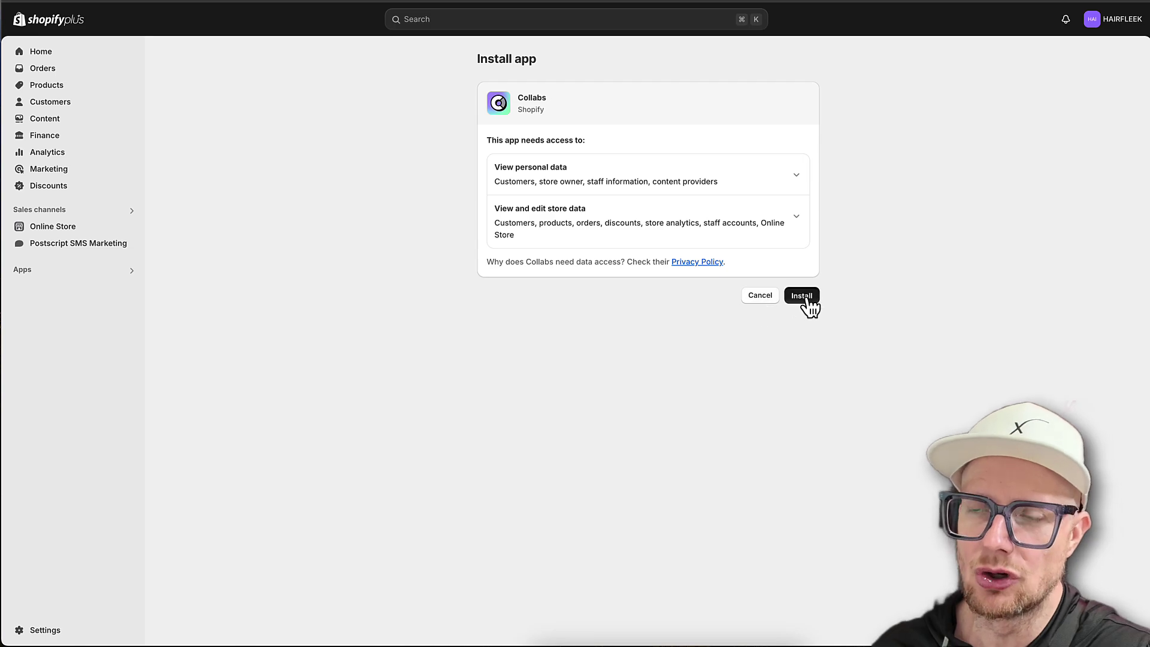
pyautogui.click(802, 296)
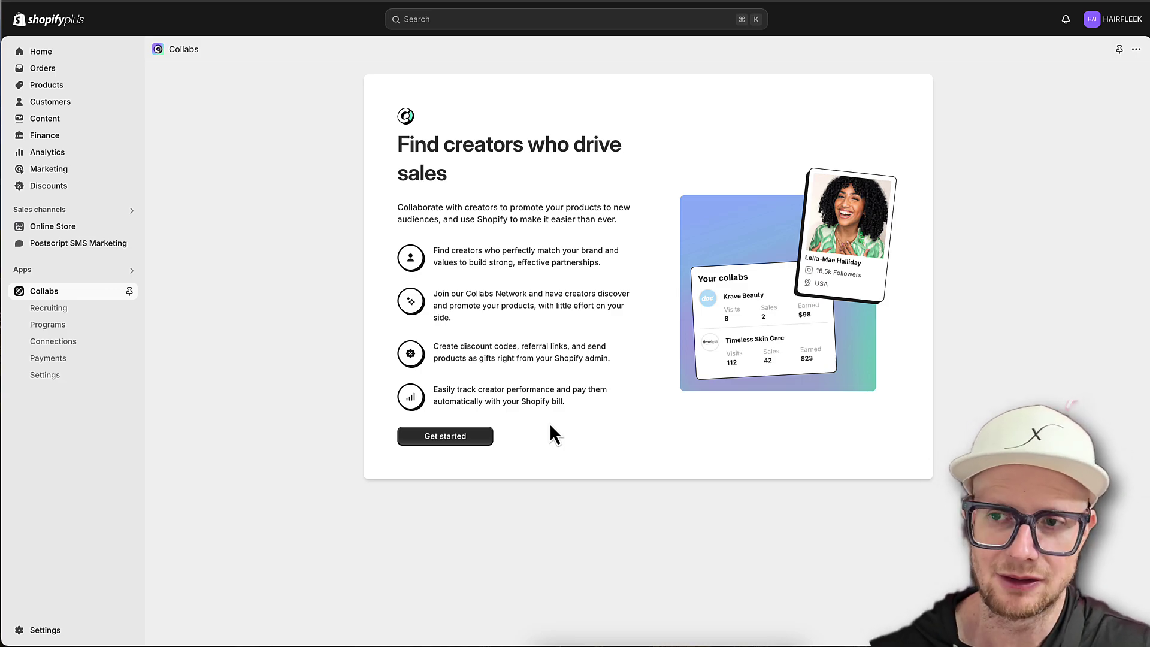
pyautogui.click(442, 438)
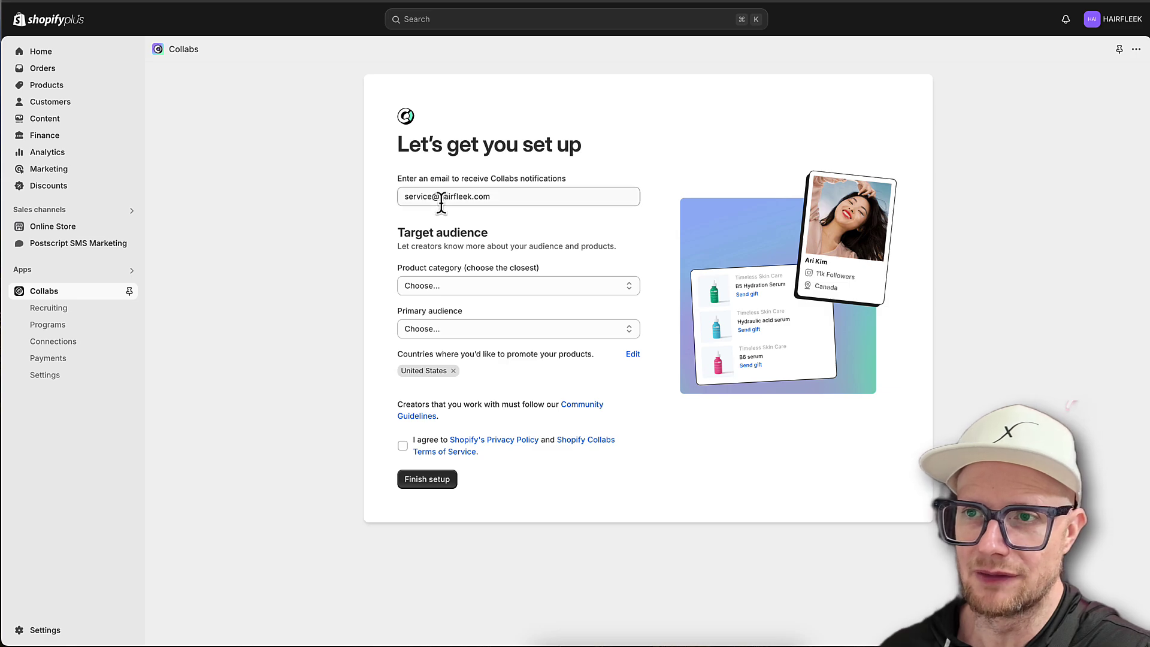
# Step: Finish the Collabs setup with product category Beauty and primary audience Female, agreeing to the privacy policy and terms of service
pyautogui.click(446, 288)
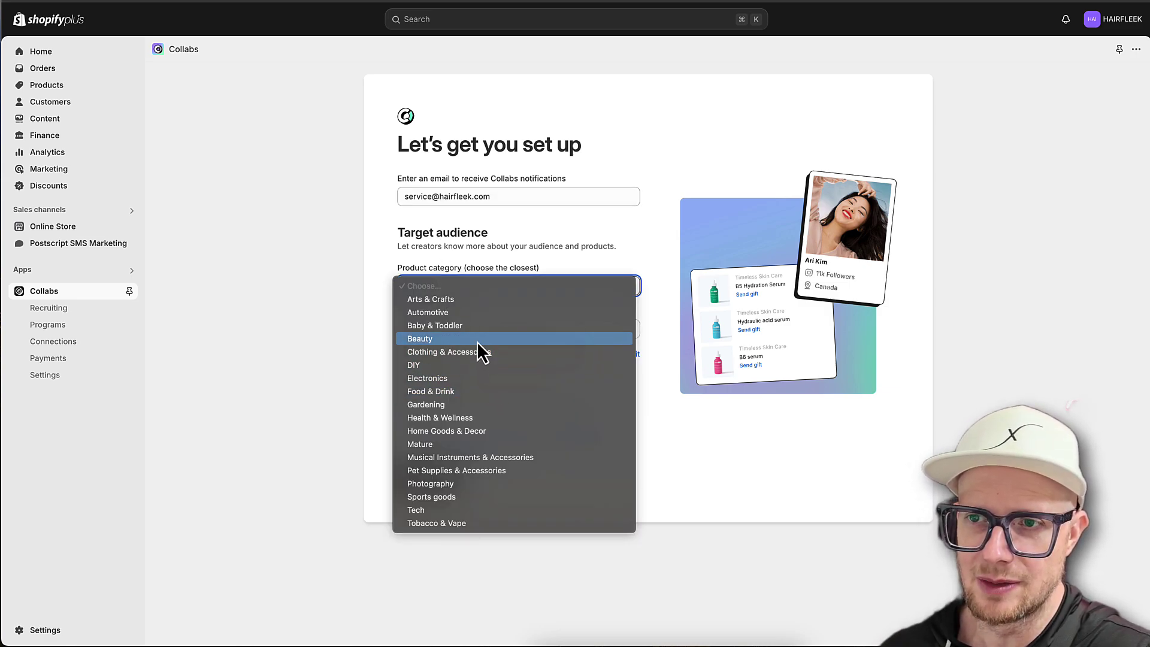
pyautogui.click(480, 341)
pyautogui.click(462, 331)
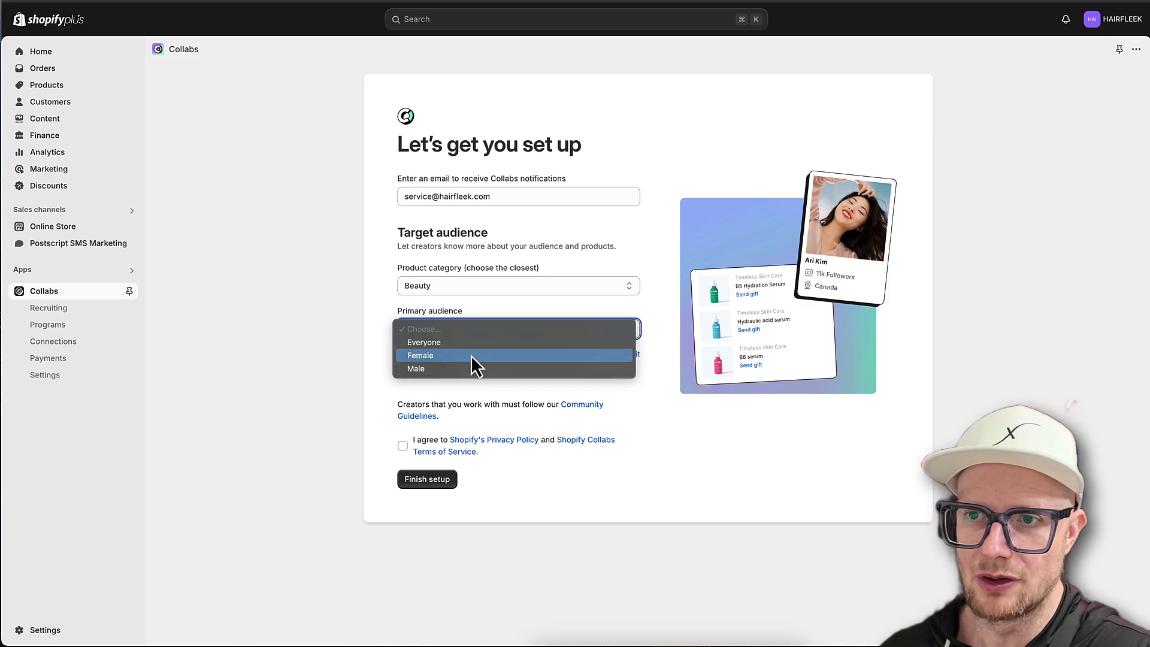
pyautogui.click(470, 355)
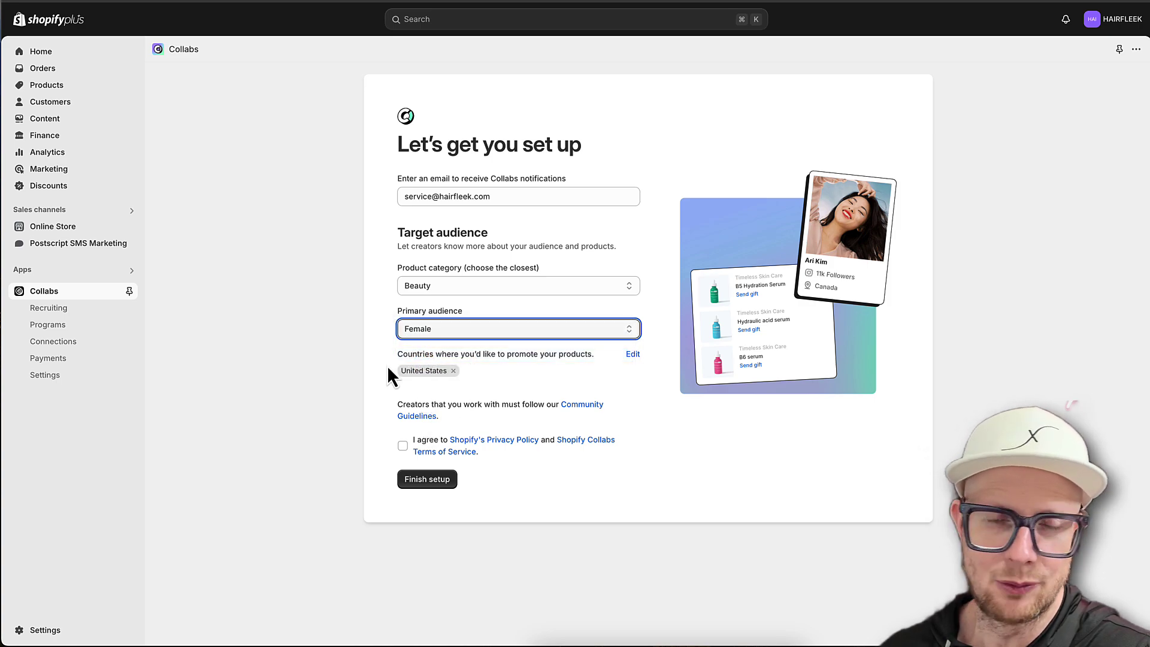
pyautogui.click(403, 446)
pyautogui.click(426, 481)
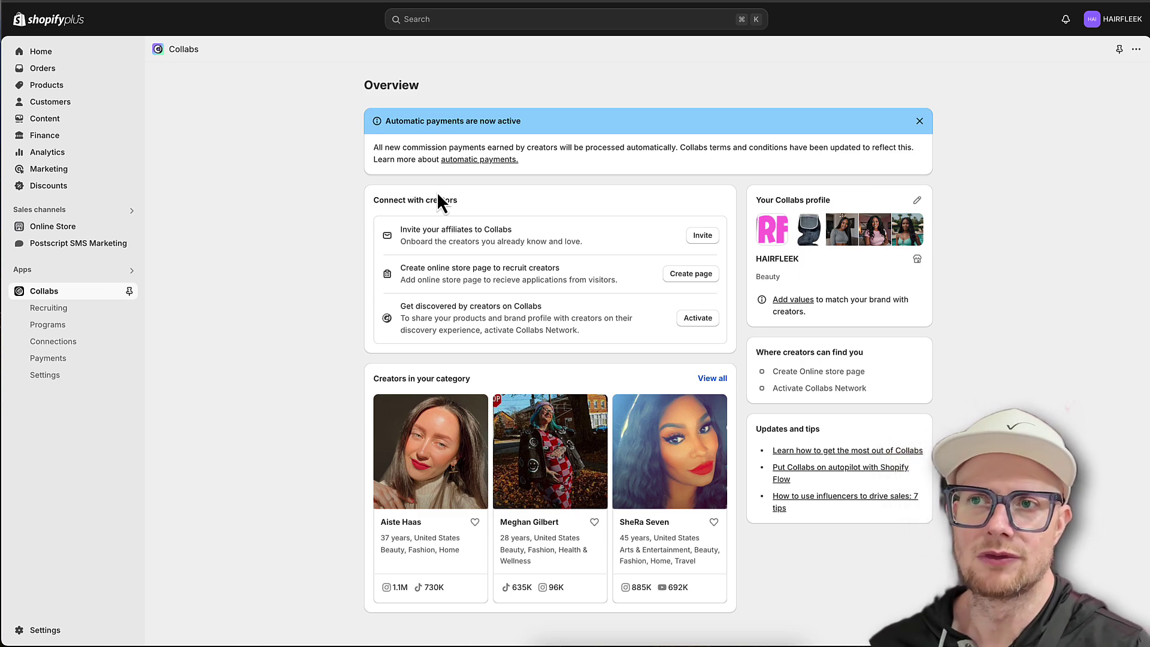
# Step: Browse the suggested creators in the Recruiting section of Collabs
pyautogui.click(48, 309)
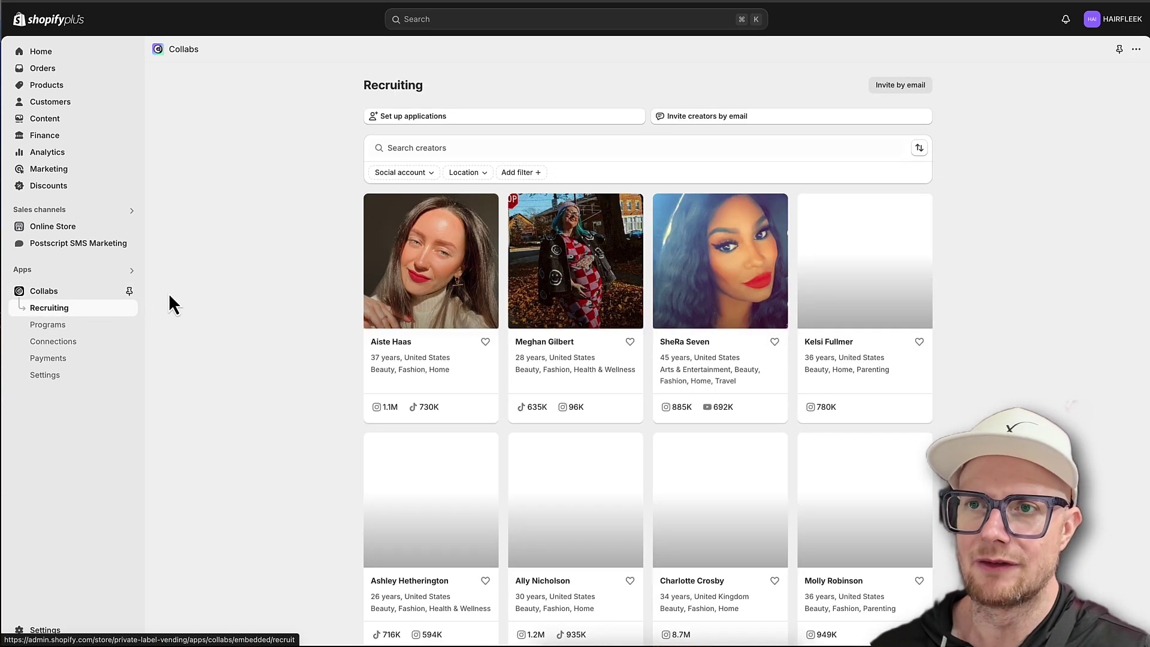
pyautogui.scroll(-4, 404, 329)
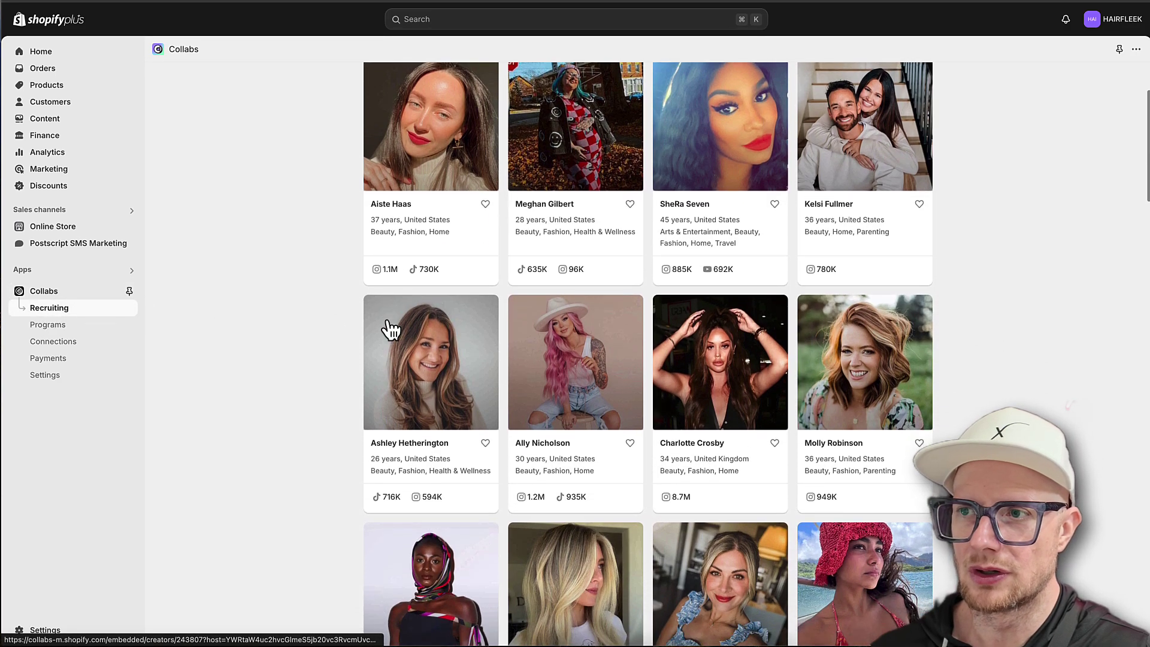
pyautogui.scroll(-12, 390, 329)
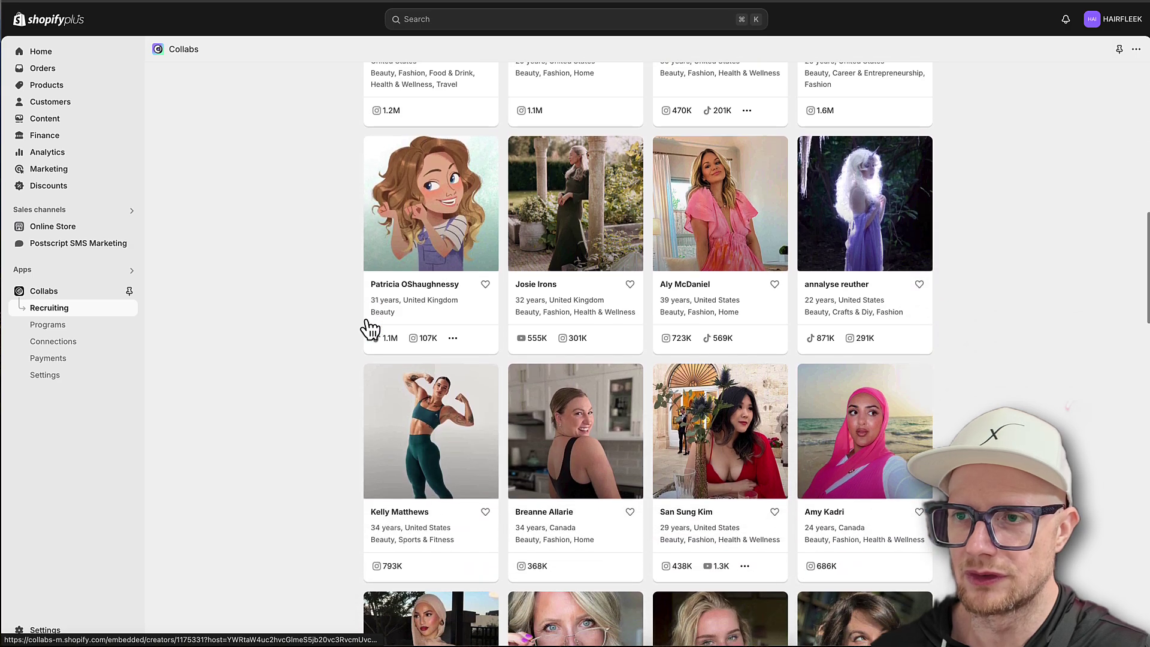
pyautogui.scroll(13, 318, 311)
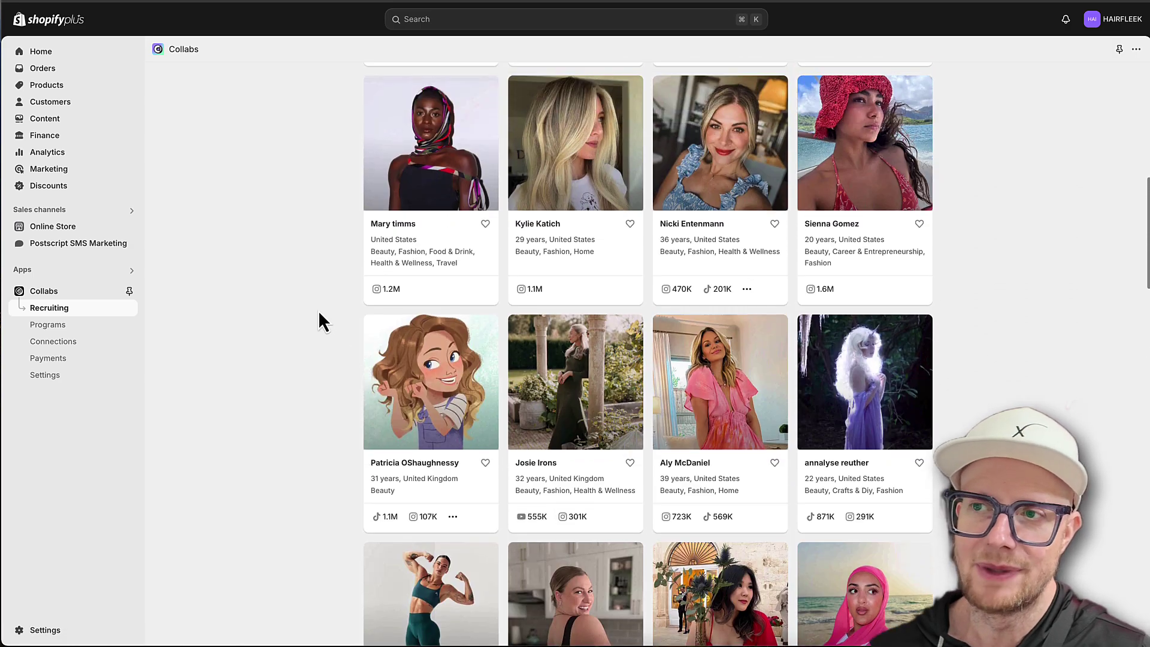
pyautogui.scroll(4, 318, 311)
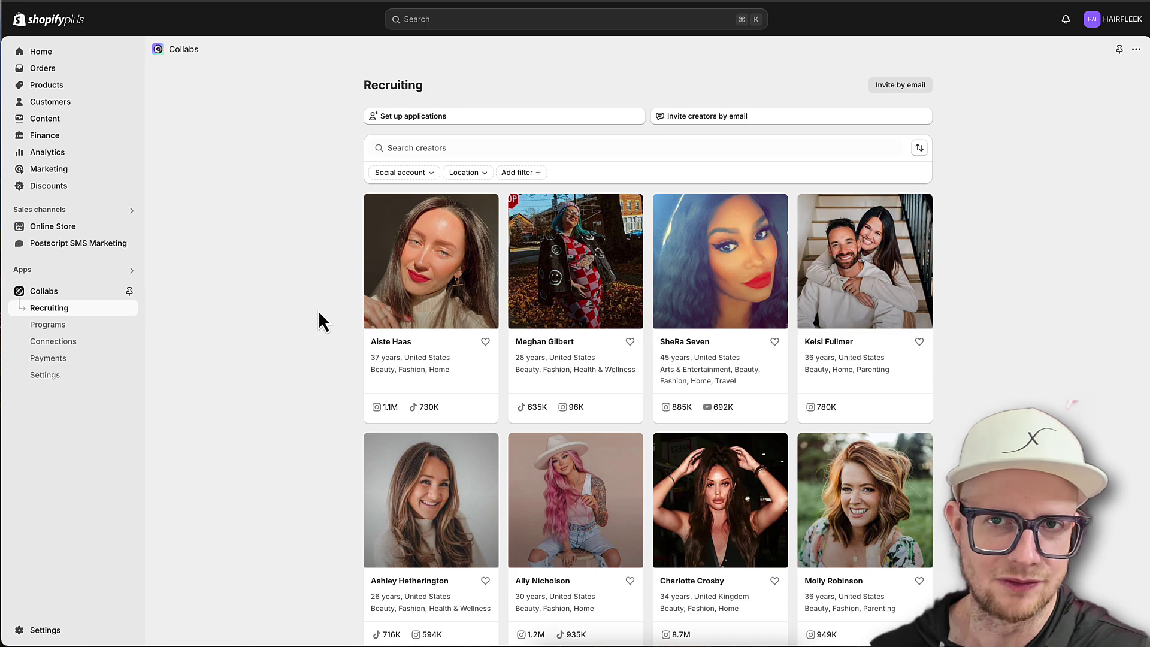
# Step: Review the affiliate tiers and the gifts overview in the Programs section of Collabs
pyautogui.click(36, 326)
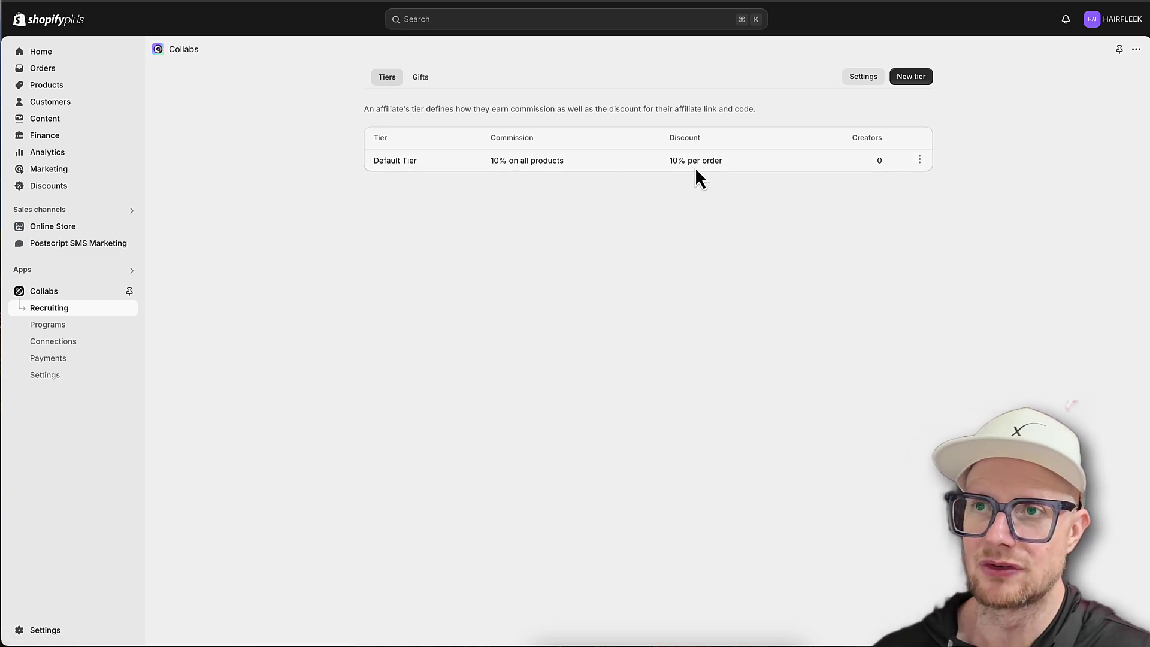
pyautogui.click(421, 78)
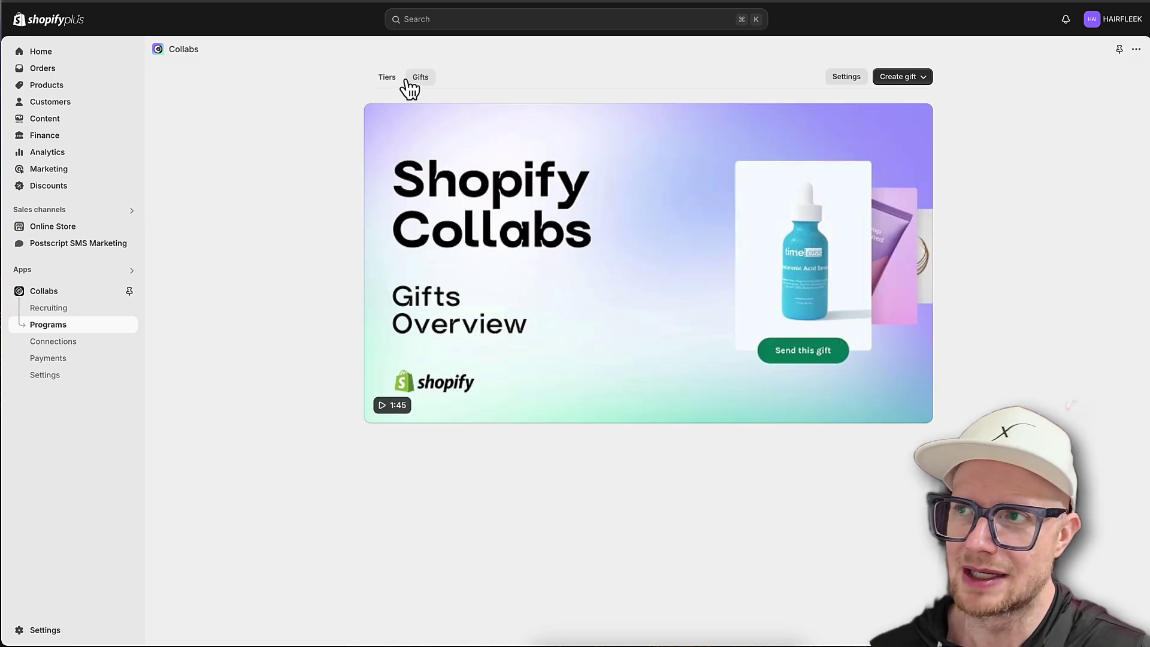
pyautogui.click(385, 78)
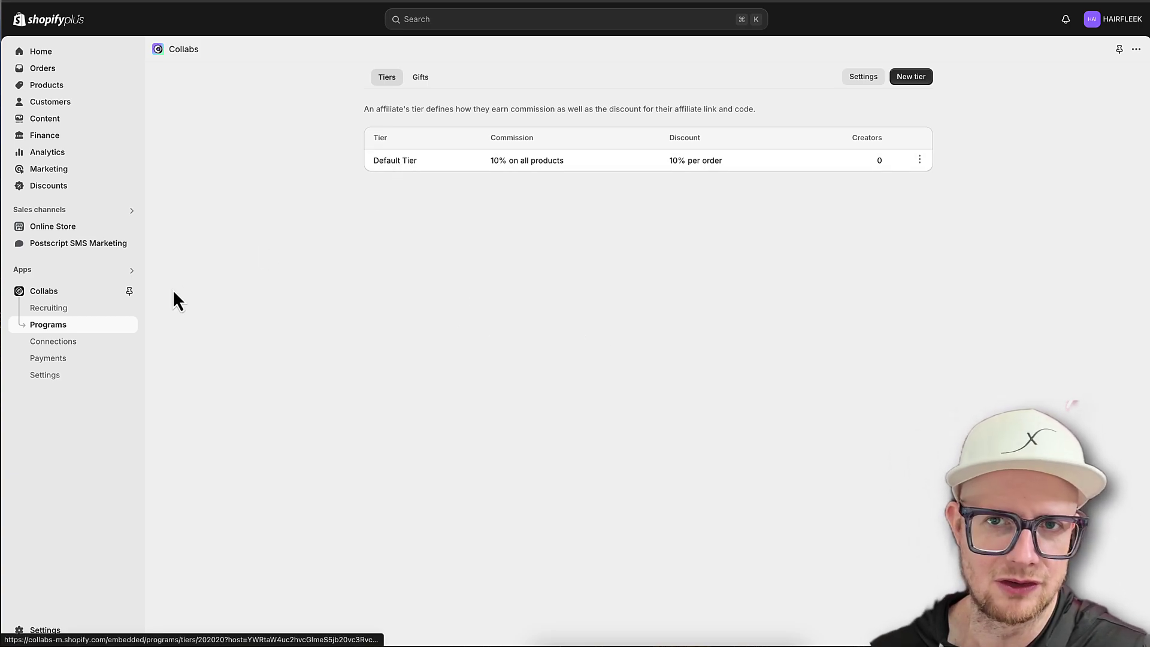
# Step: Look over the Collabs connections, commission payments and email settings
pyautogui.click(53, 343)
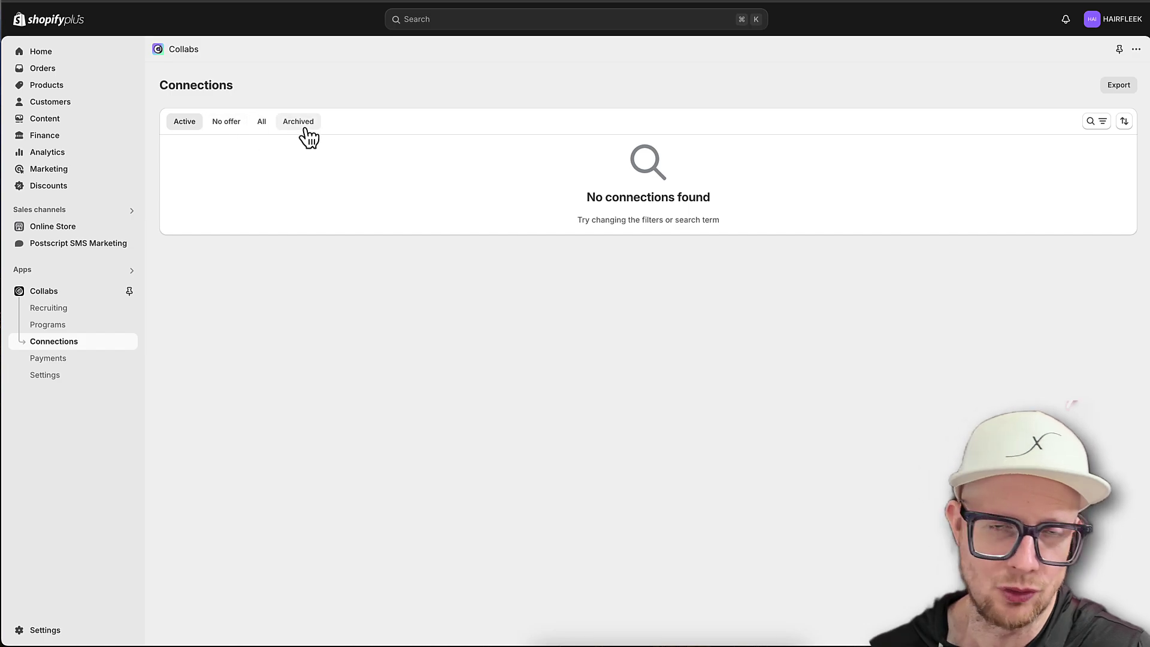
pyautogui.click(47, 360)
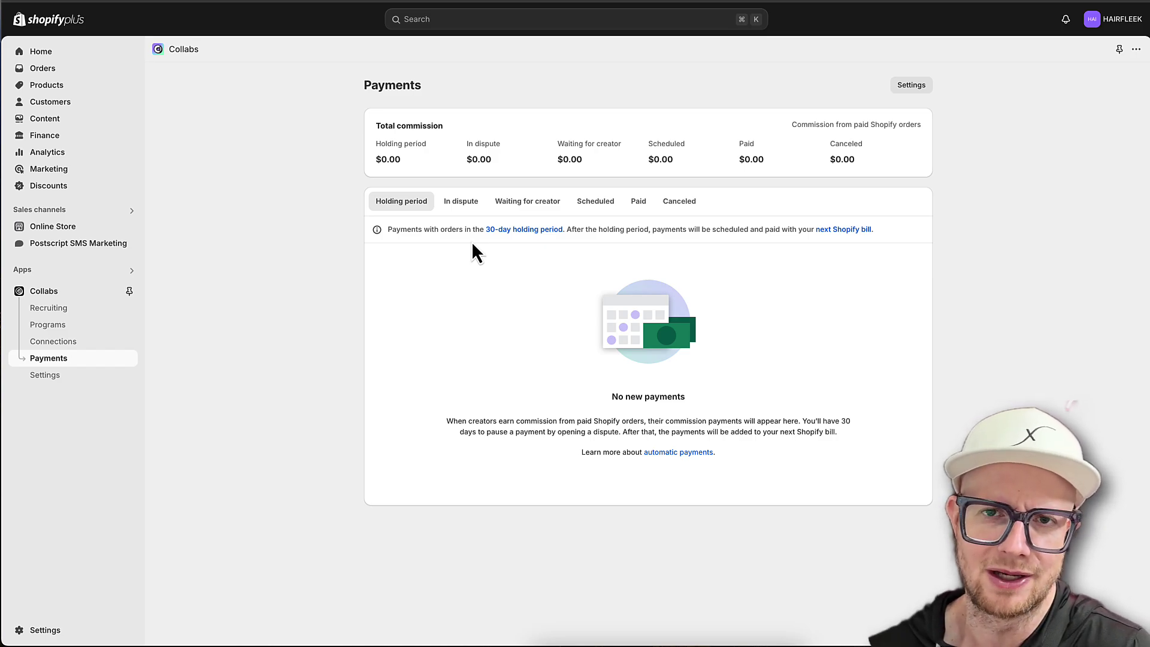
pyautogui.click(45, 376)
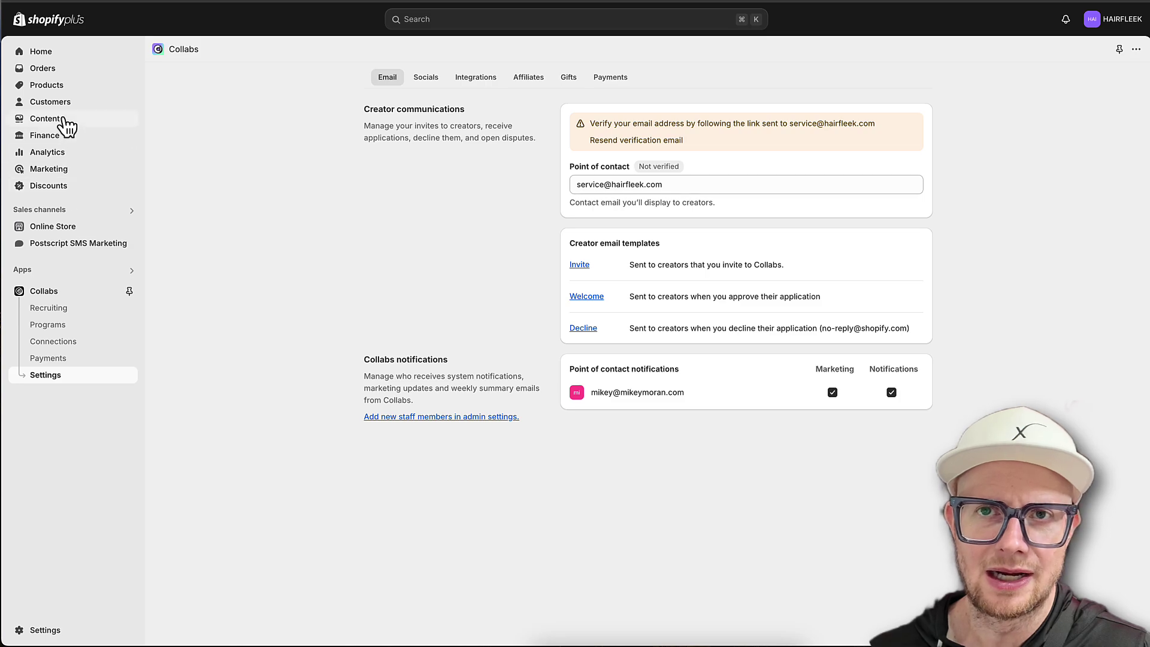
# Step: View the list of existing pages in the online store
pyautogui.click(47, 228)
pyautogui.click(39, 277)
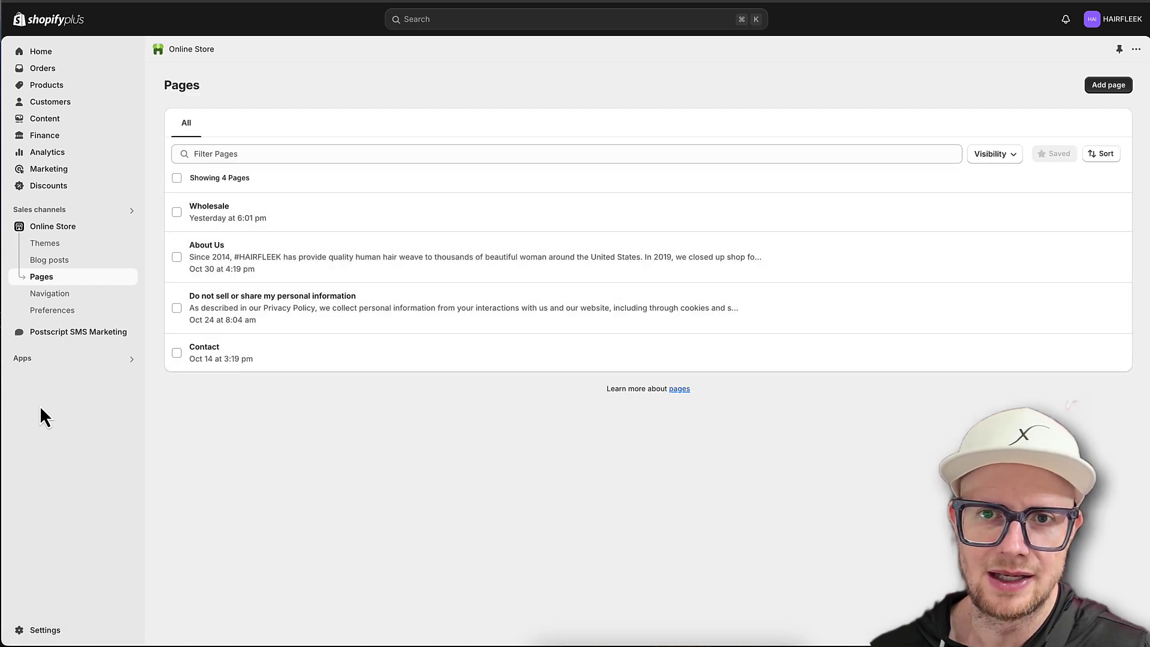
# Step: Return to the Collabs app and open the settings of the online store application page for recruiting creators
pyautogui.click(24, 358)
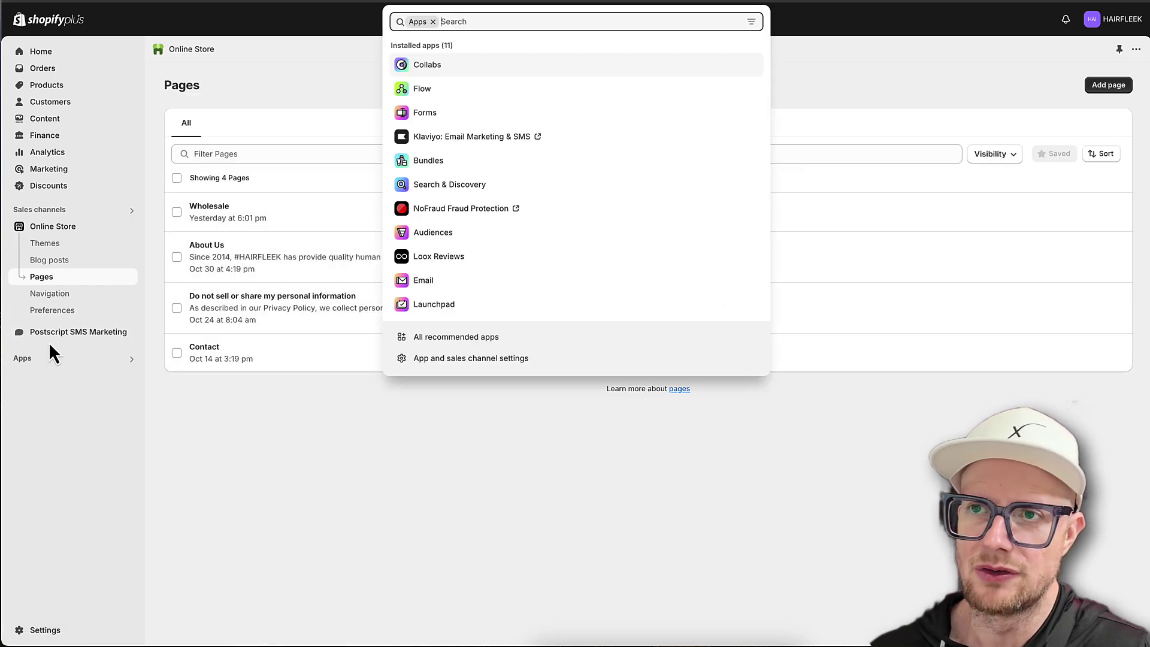
pyautogui.click(405, 67)
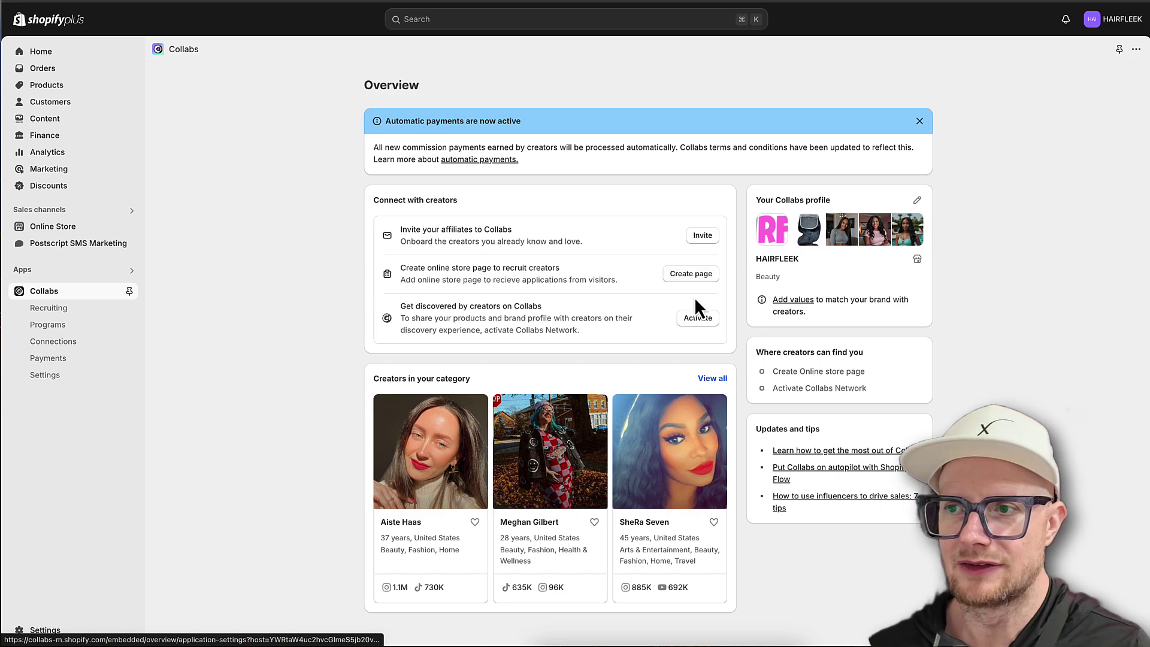
pyautogui.click(696, 274)
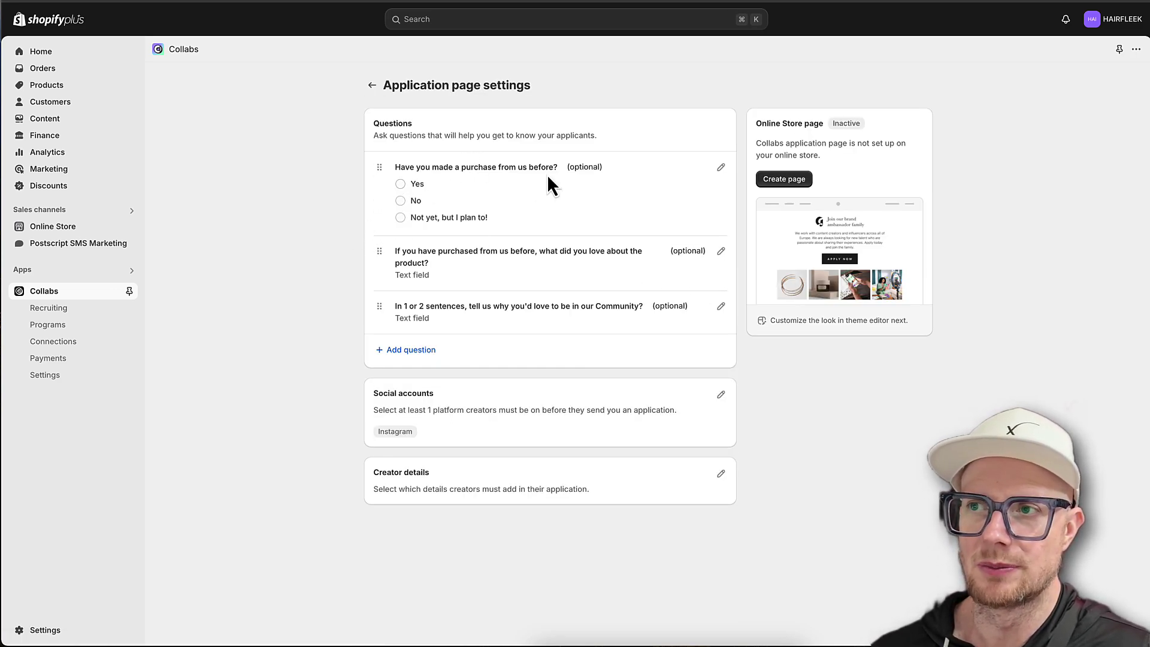
# Step: Change the purchase question's title to "Have you made a purchase from us before? If yes, what's your order number?" and make it required
pyautogui.click(721, 167)
pyautogui.click(589, 206)
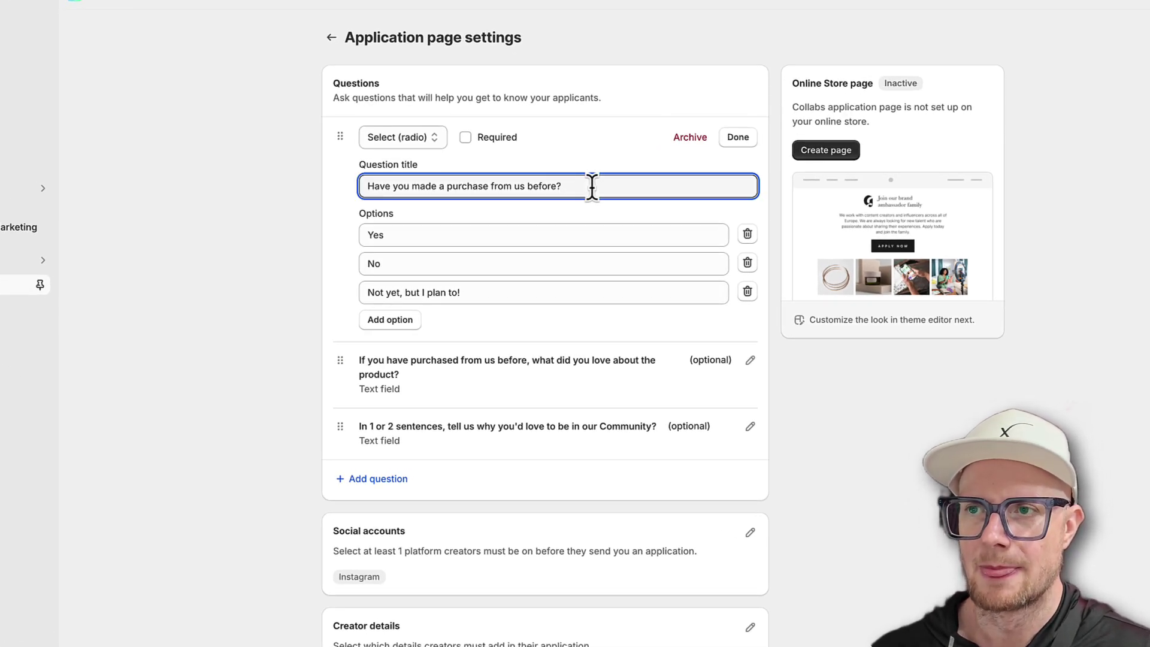
pyautogui.write("If yes, wha'ts")
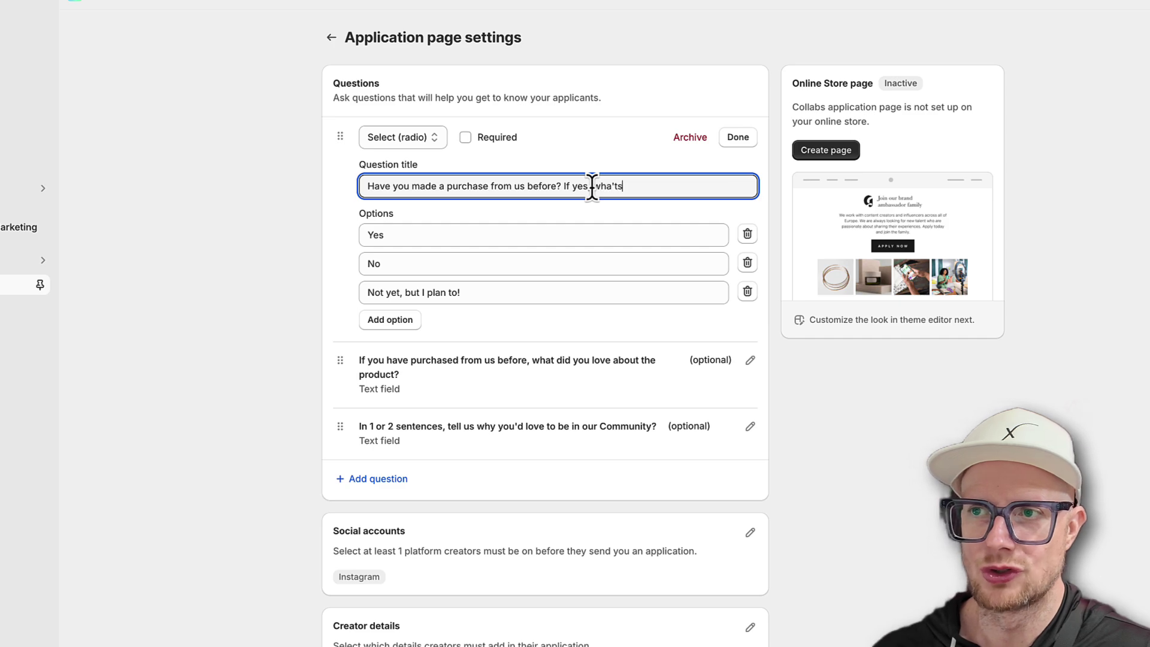
pyautogui.press('BackSpace')
pyautogui.press('BackSpace')
pyautogui.press('BackSpace')
pyautogui.write("t's your ")
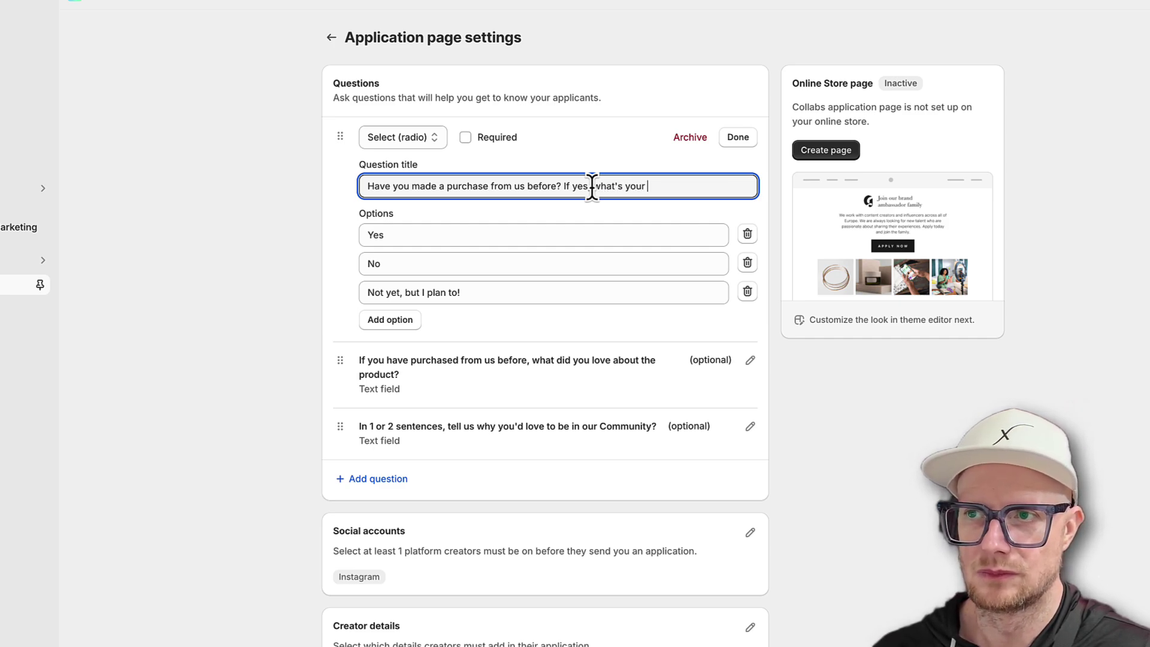
pyautogui.write('order number?')
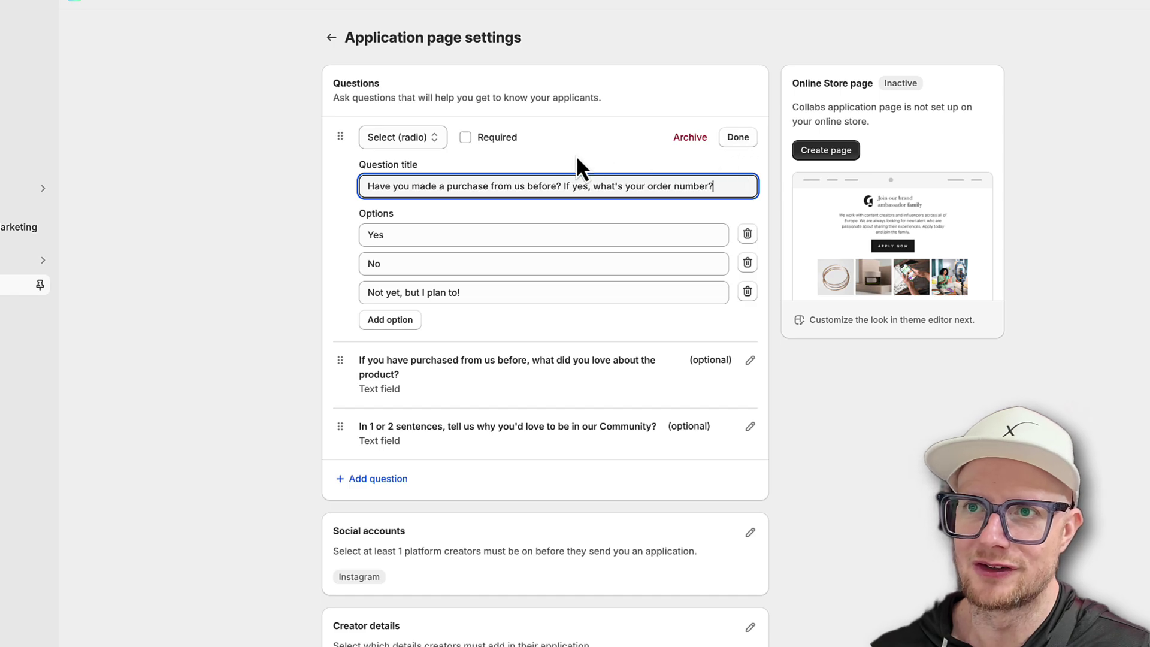
pyautogui.click(466, 138)
pyautogui.click(738, 138)
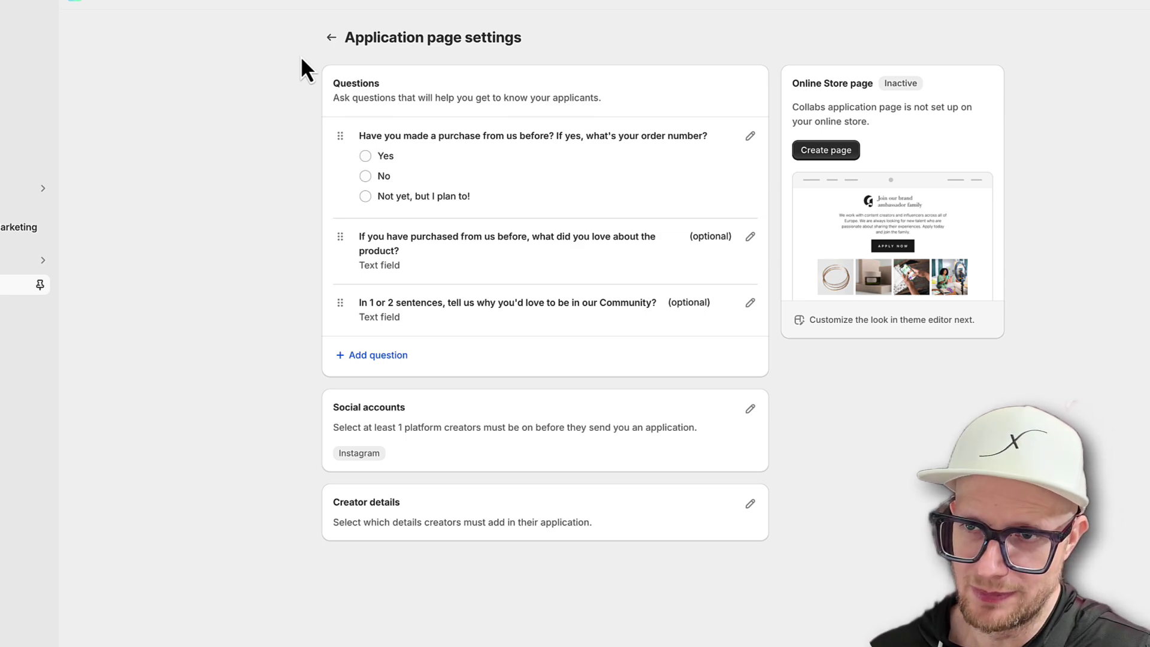
# Step: Add YouTube, Facebook and TikTok alongside Instagram as accepted social accounts for applicants
pyautogui.click(750, 410)
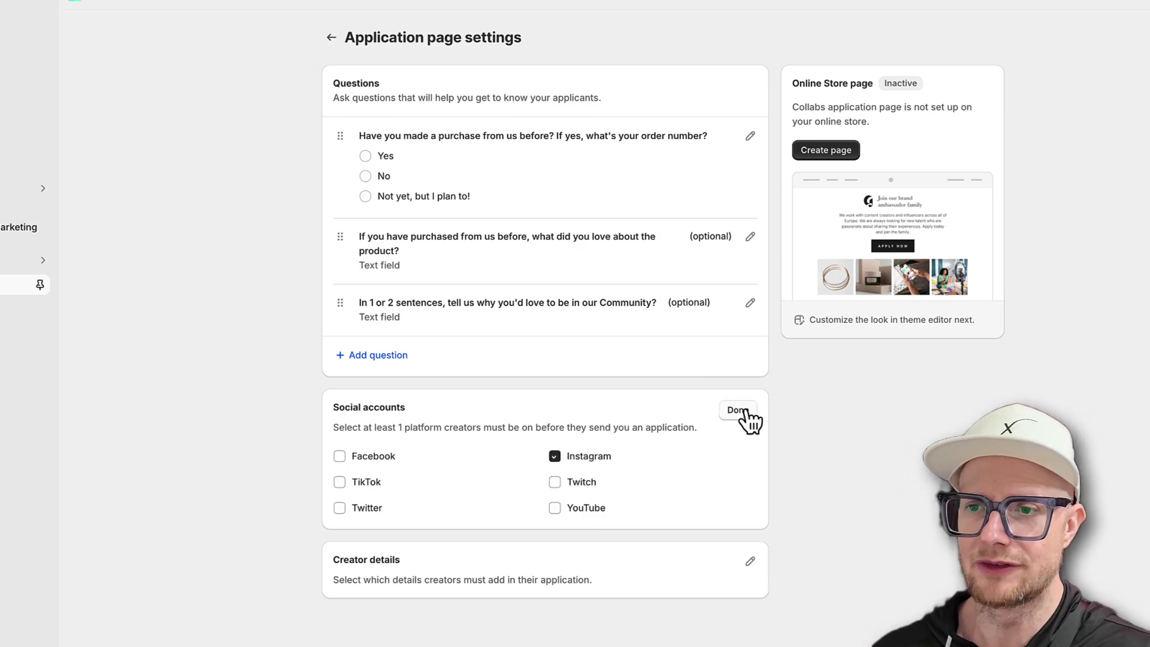
pyautogui.click(555, 508)
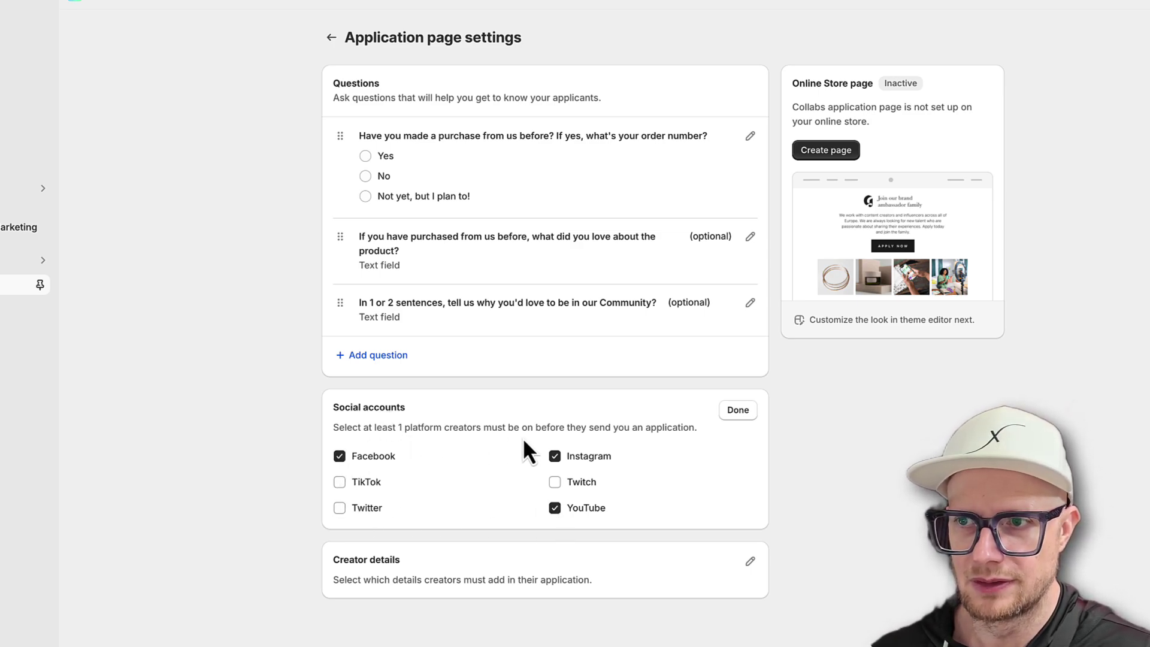
pyautogui.click(340, 483)
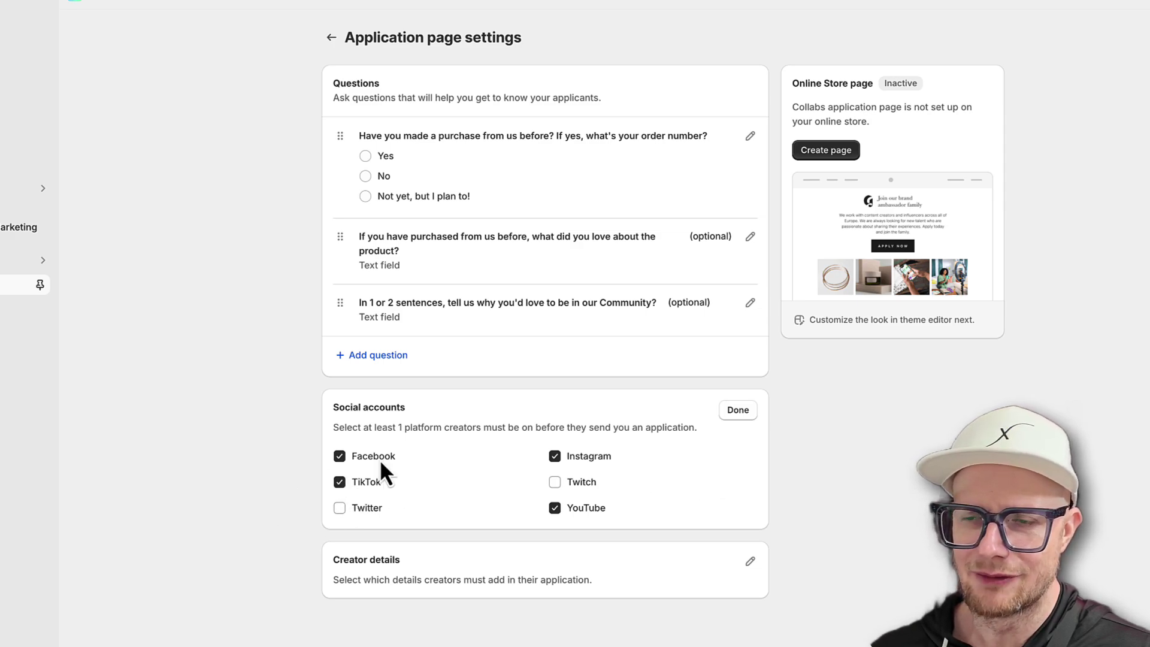
pyautogui.click(740, 411)
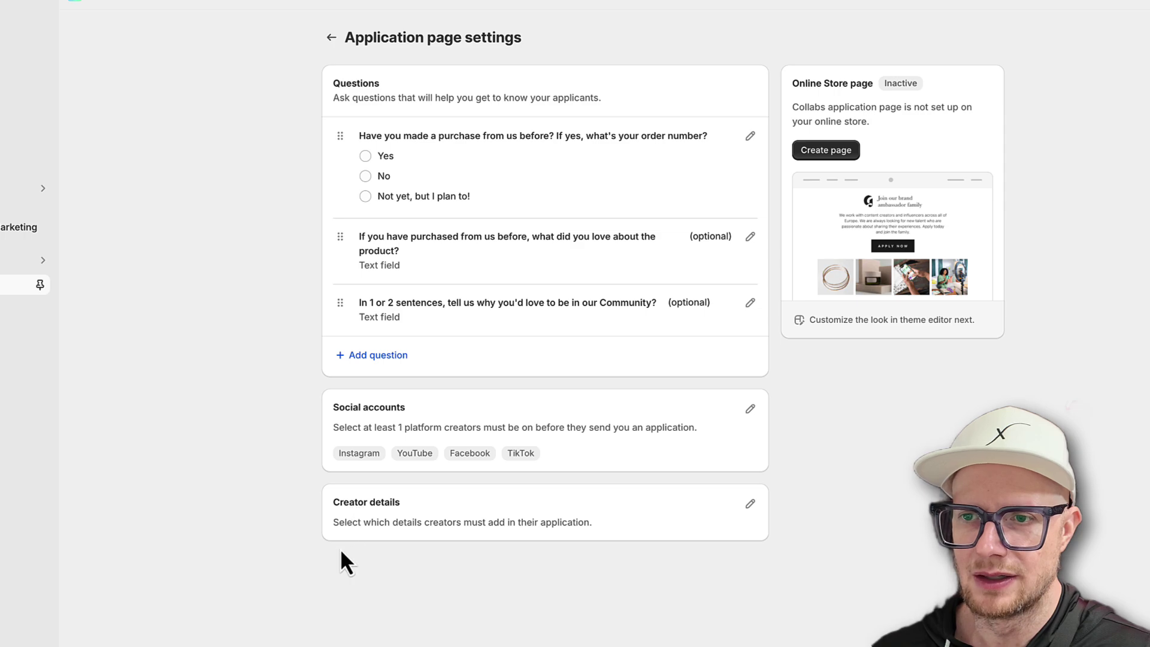
# Step: Require Gender and Location in the application's creator details, and create the application page on the online store
pyautogui.click(750, 504)
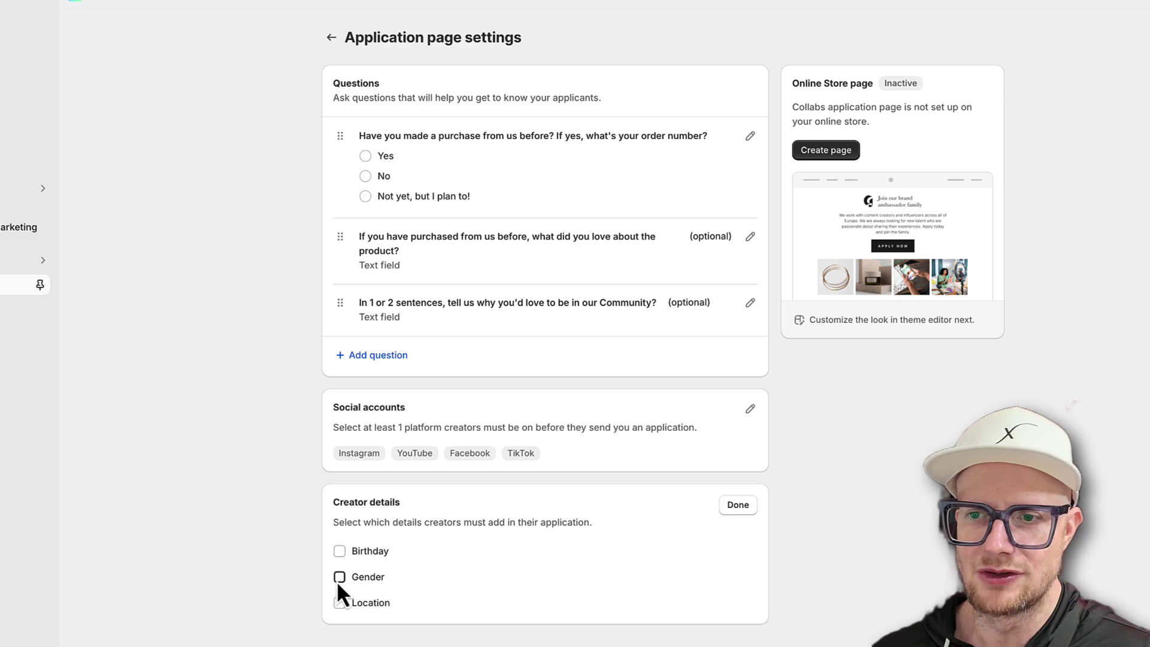
pyautogui.click(339, 603)
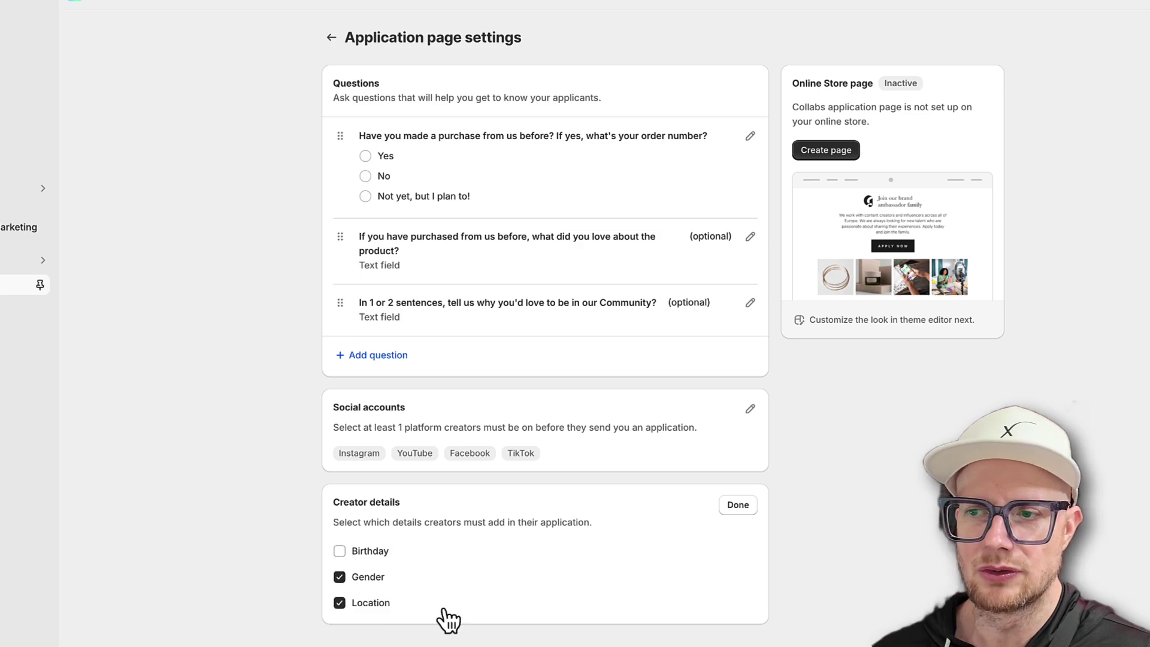
pyautogui.click(738, 506)
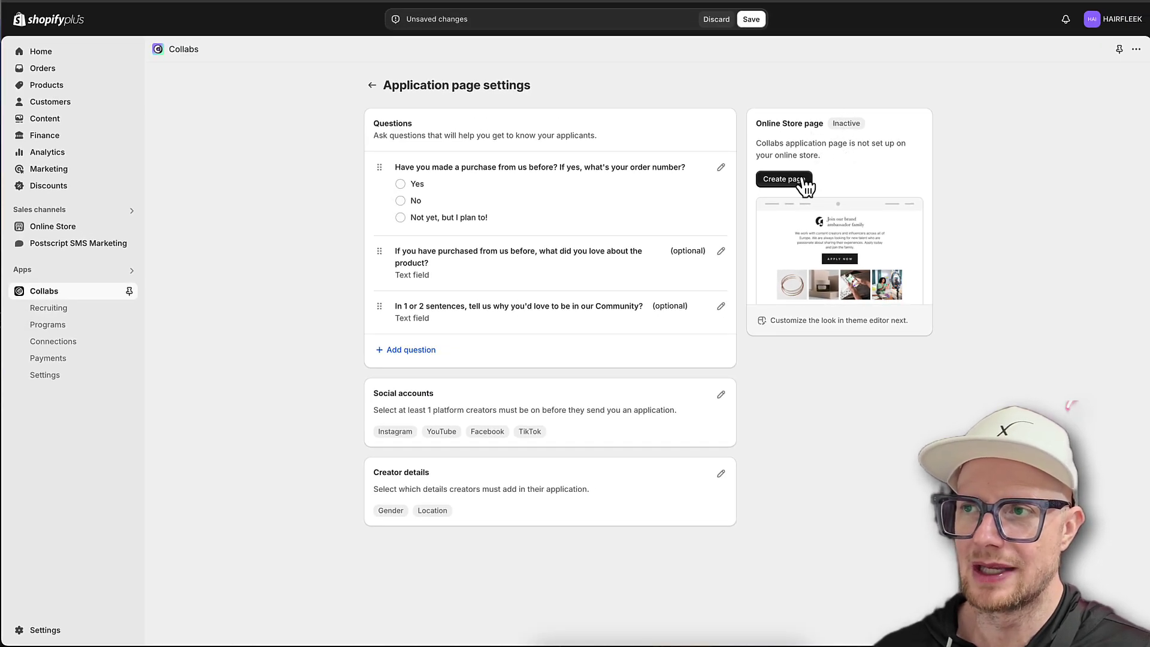
pyautogui.click(785, 179)
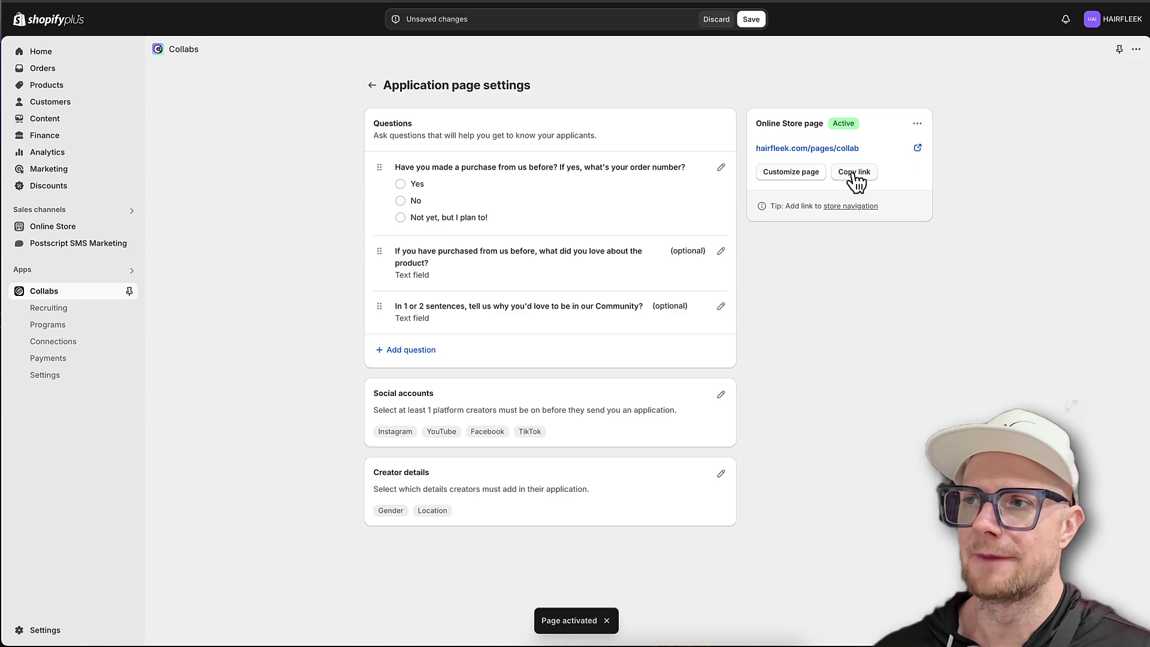
# Step: Copy the link of the online store application page and save the application page settings
pyautogui.click(856, 173)
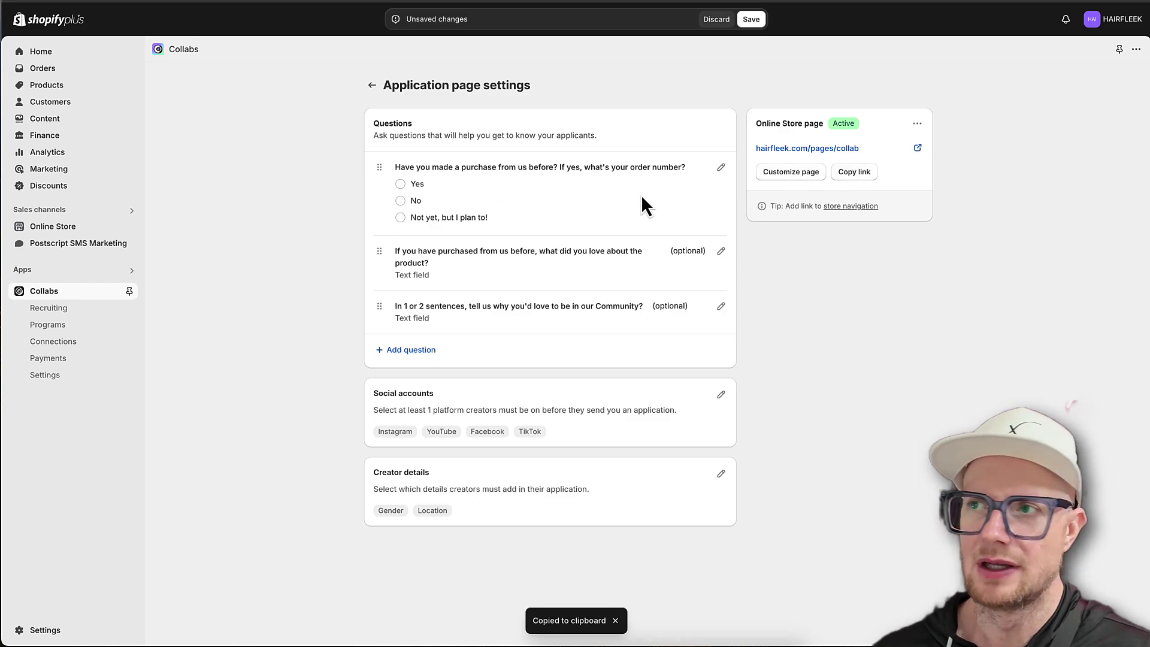
pyautogui.click(785, 149)
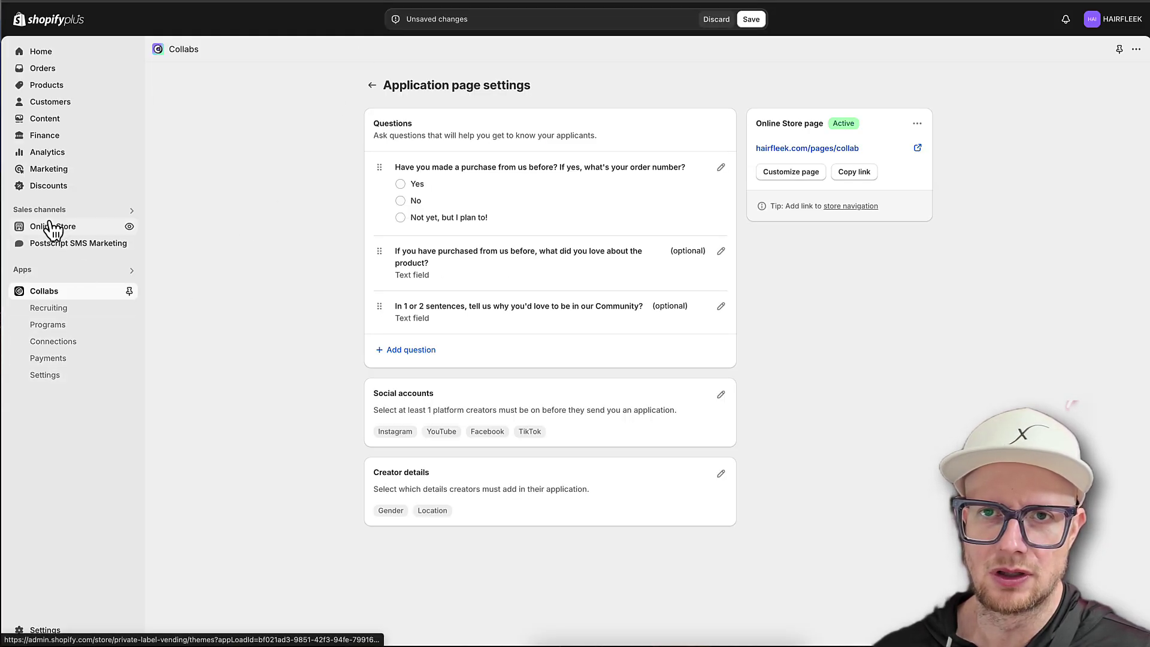
pyautogui.click(750, 22)
# Step: Open the footer menu in the online store's navigation settings
pyautogui.click(56, 226)
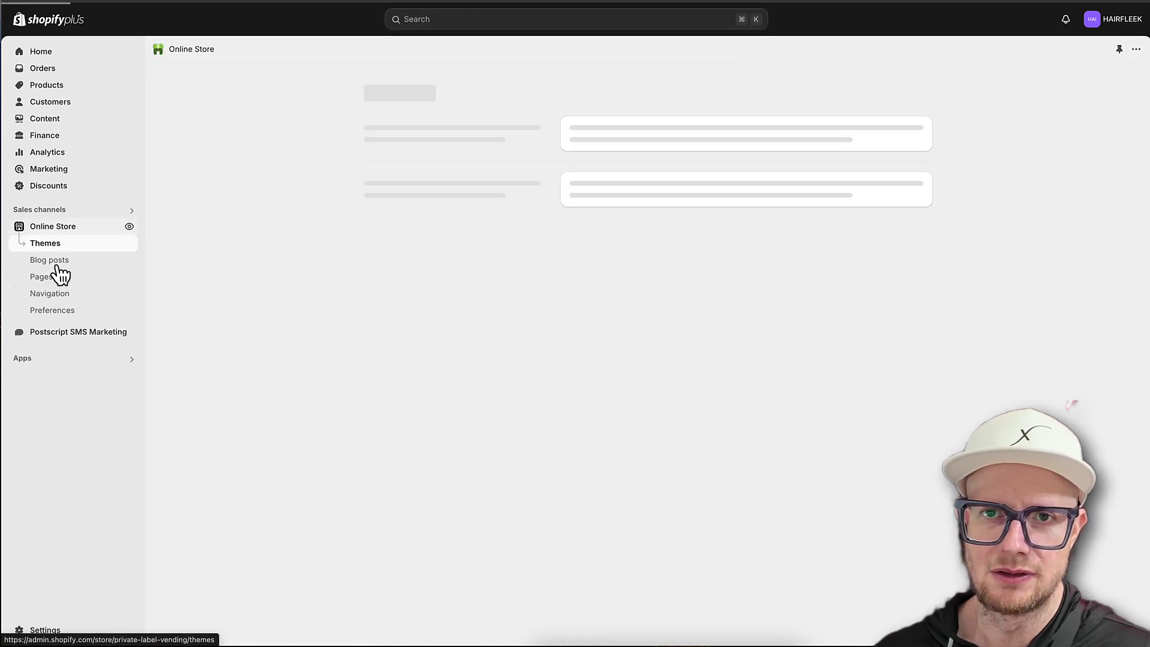
pyautogui.click(50, 297)
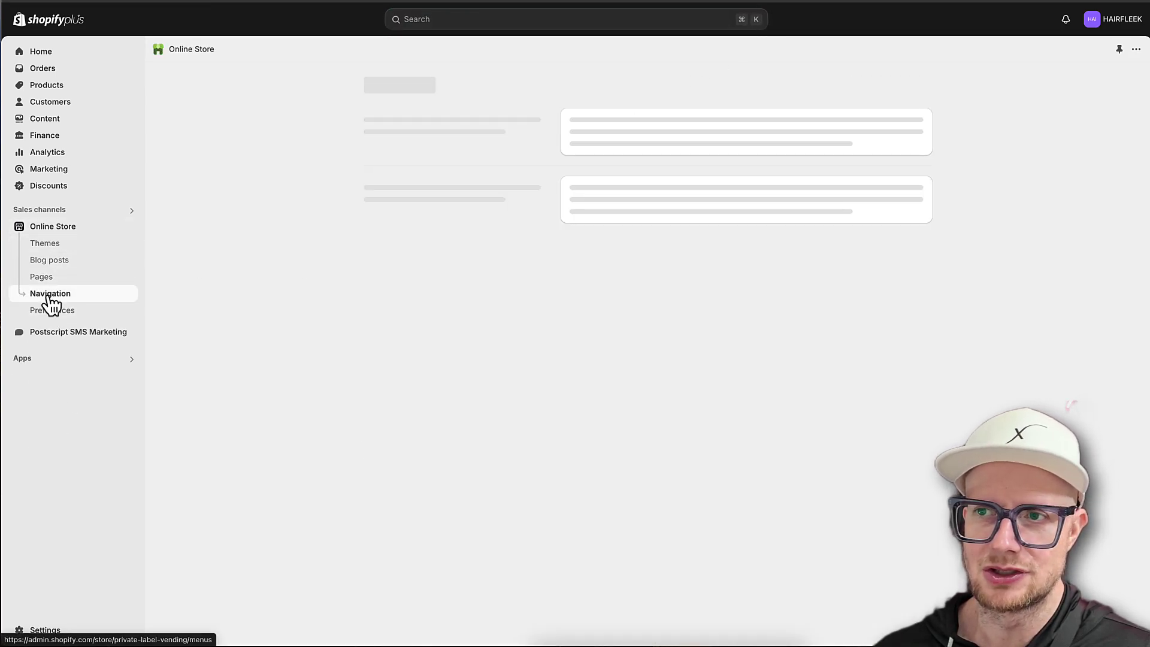
pyautogui.click(592, 244)
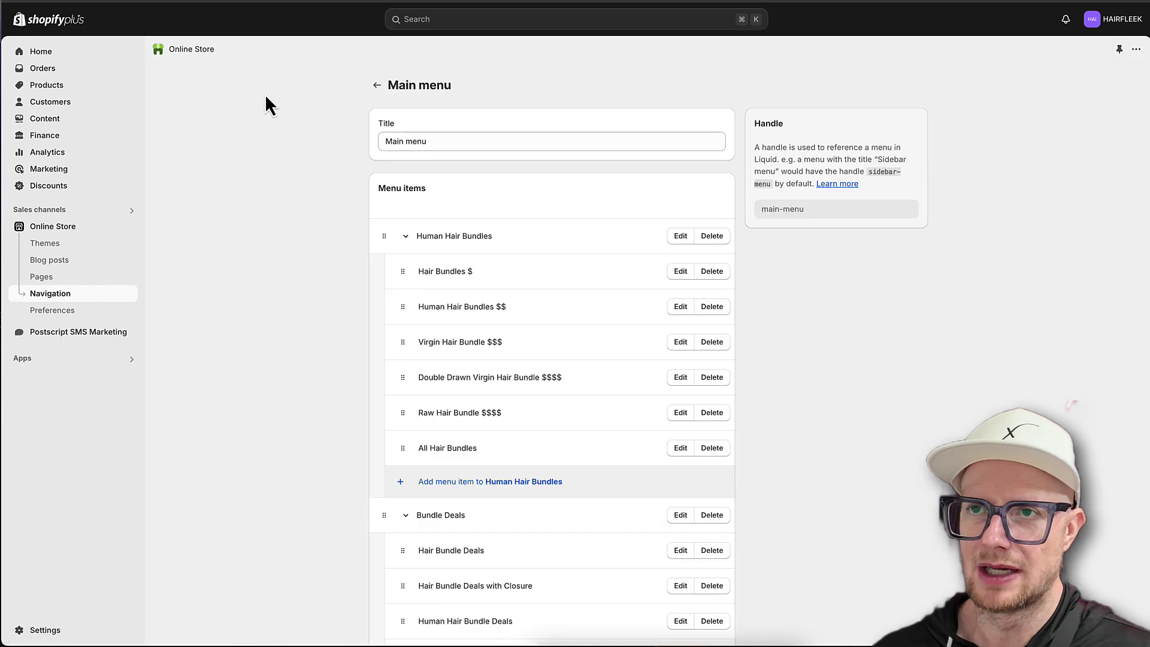
pyautogui.click(376, 87)
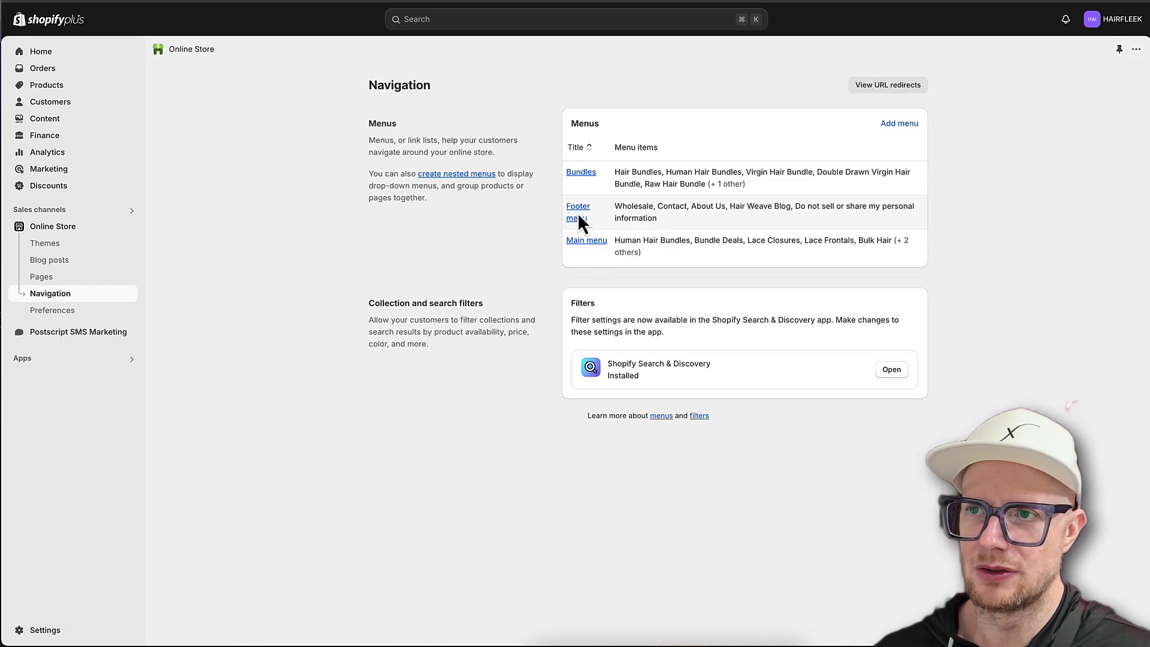
pyautogui.click(579, 211)
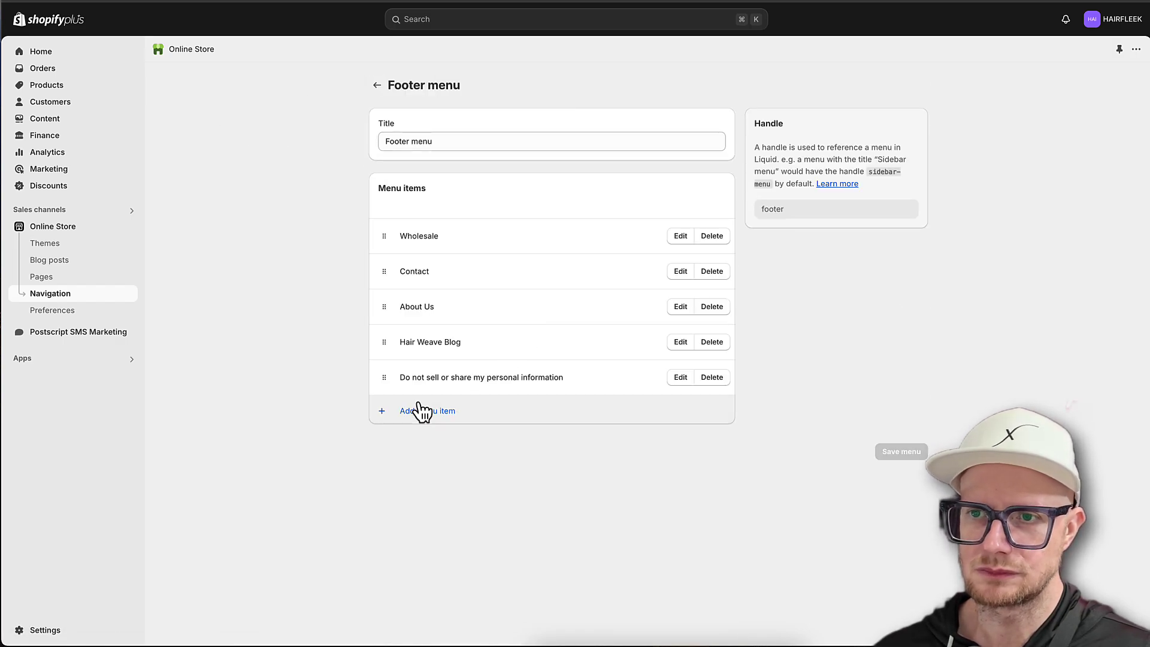
# Step: Add a "Collab with Us" item linked to the Collabs page, place it first in the footer menu, and save the menu
pyautogui.click(423, 412)
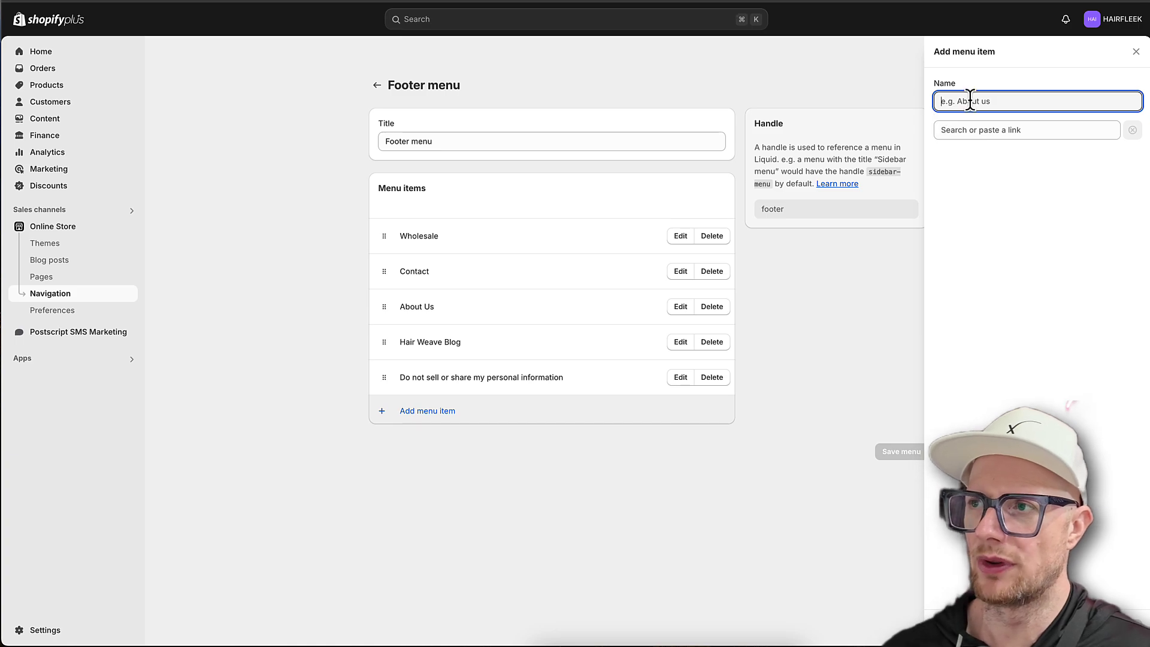
pyautogui.write('Collab')
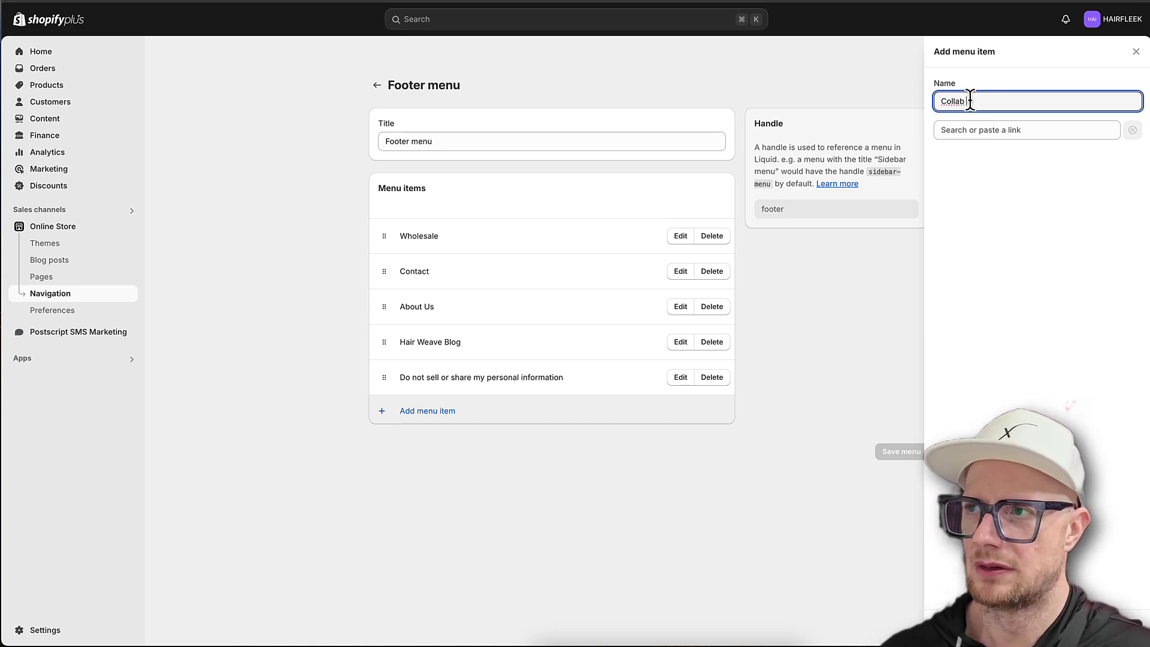
pyautogui.write(' with Us')
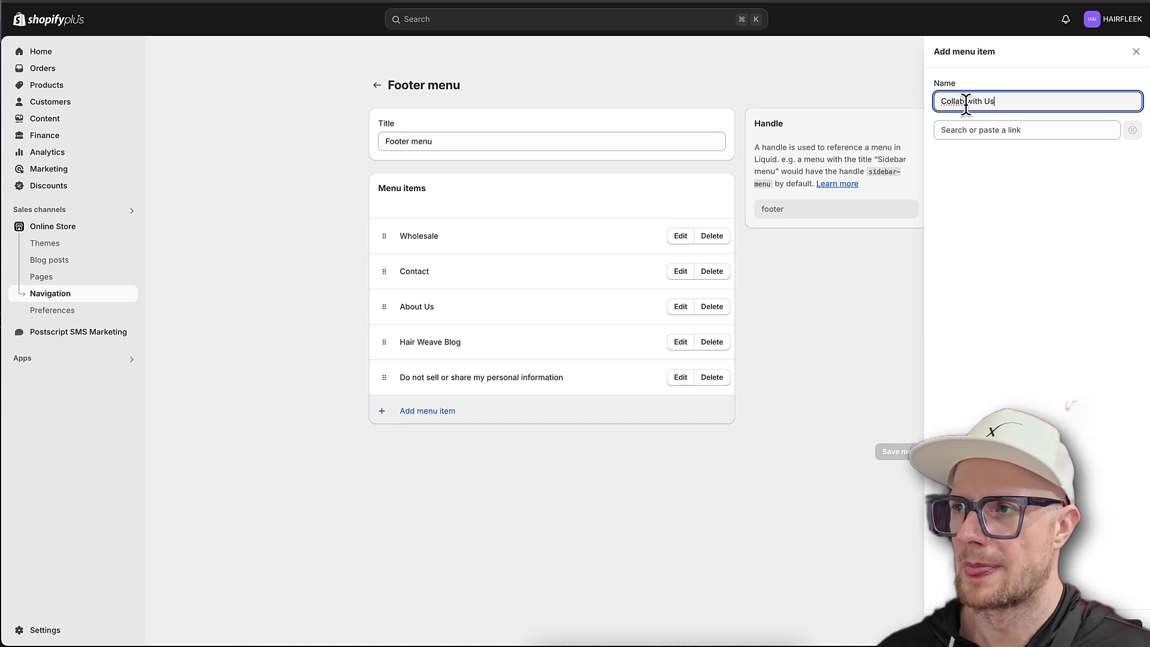
pyautogui.click(965, 130)
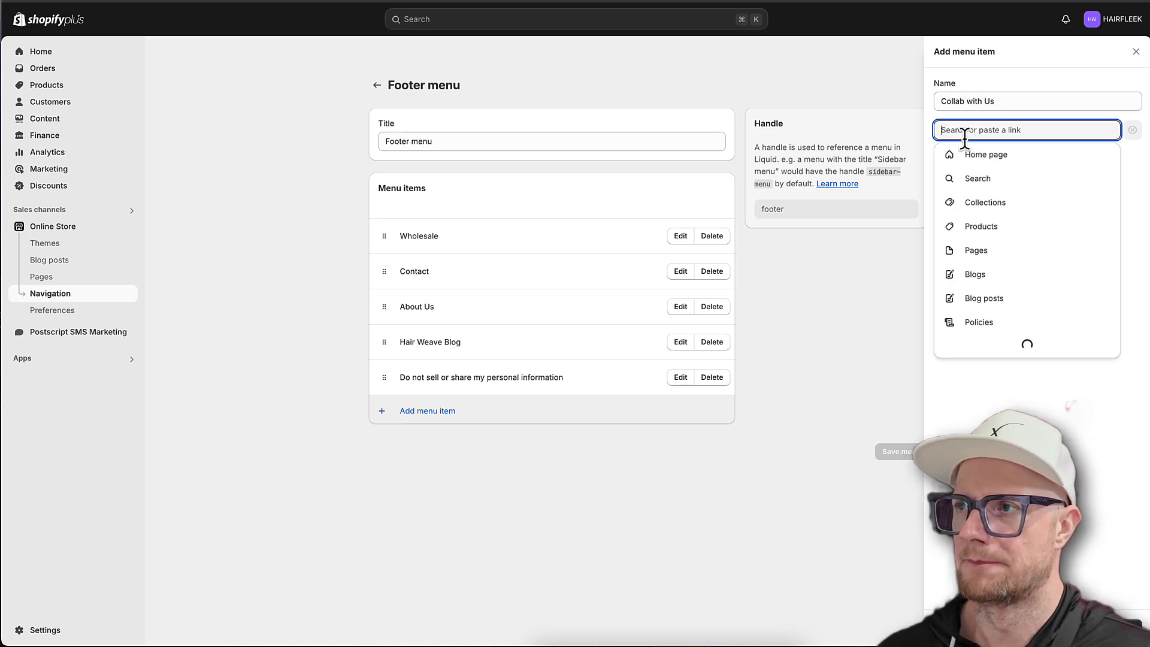
pyautogui.click(960, 252)
pyautogui.click(962, 205)
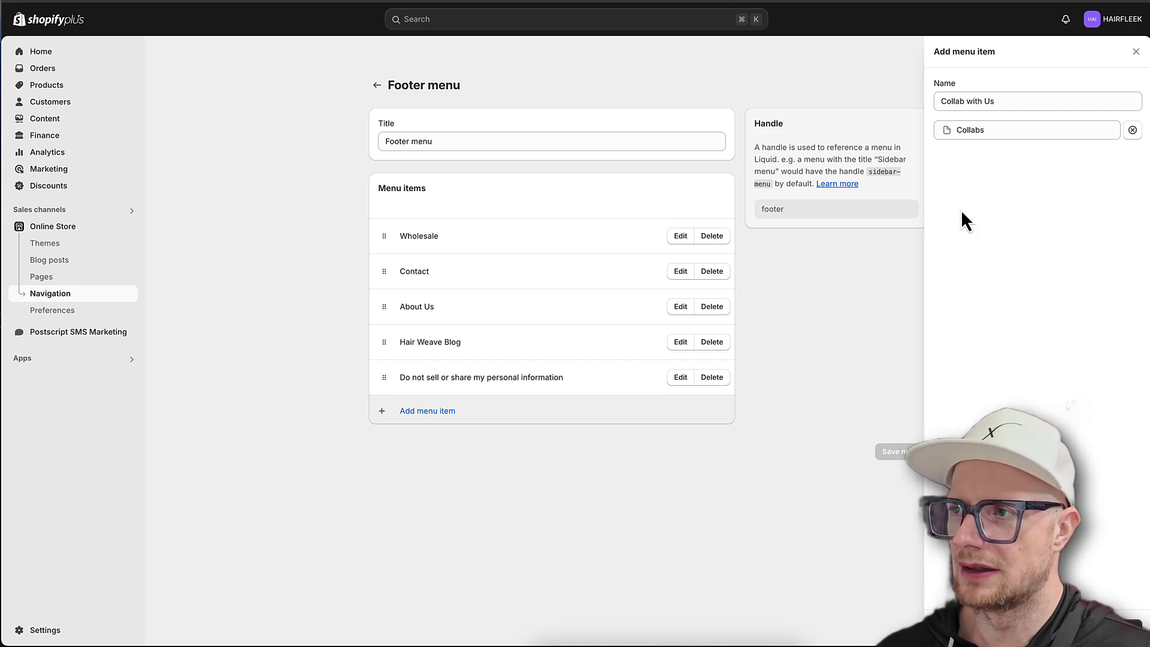
pyautogui.click(1126, 626)
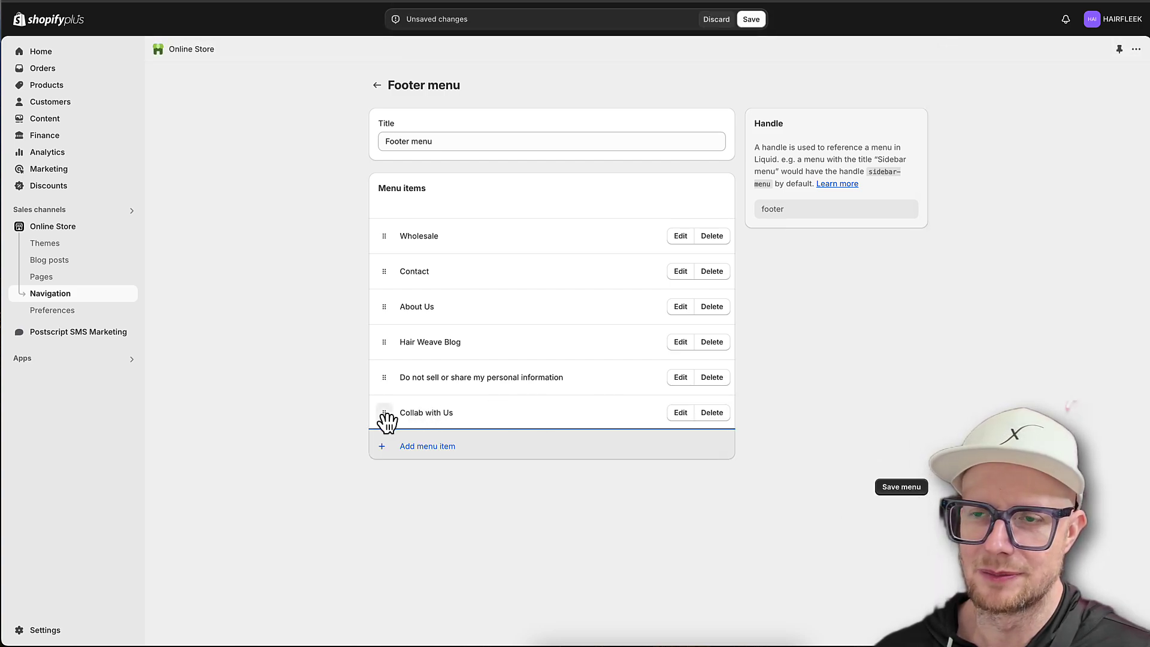
pyautogui.moveTo(385, 424); pyautogui.dragTo(389, 250)
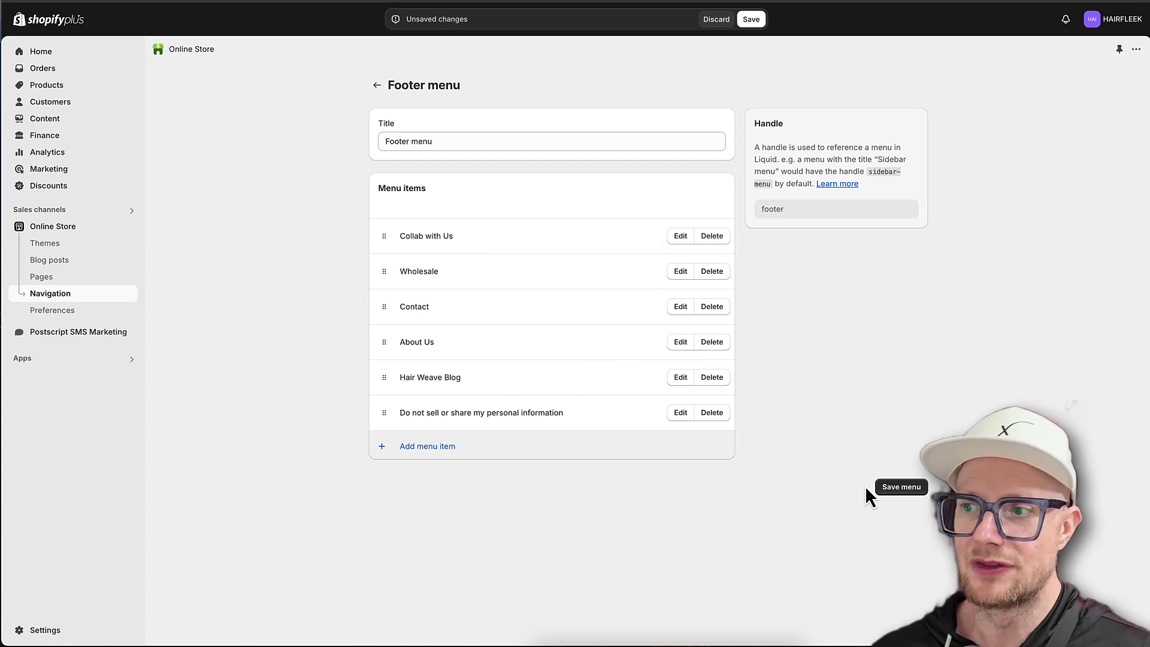
pyautogui.click(752, 23)
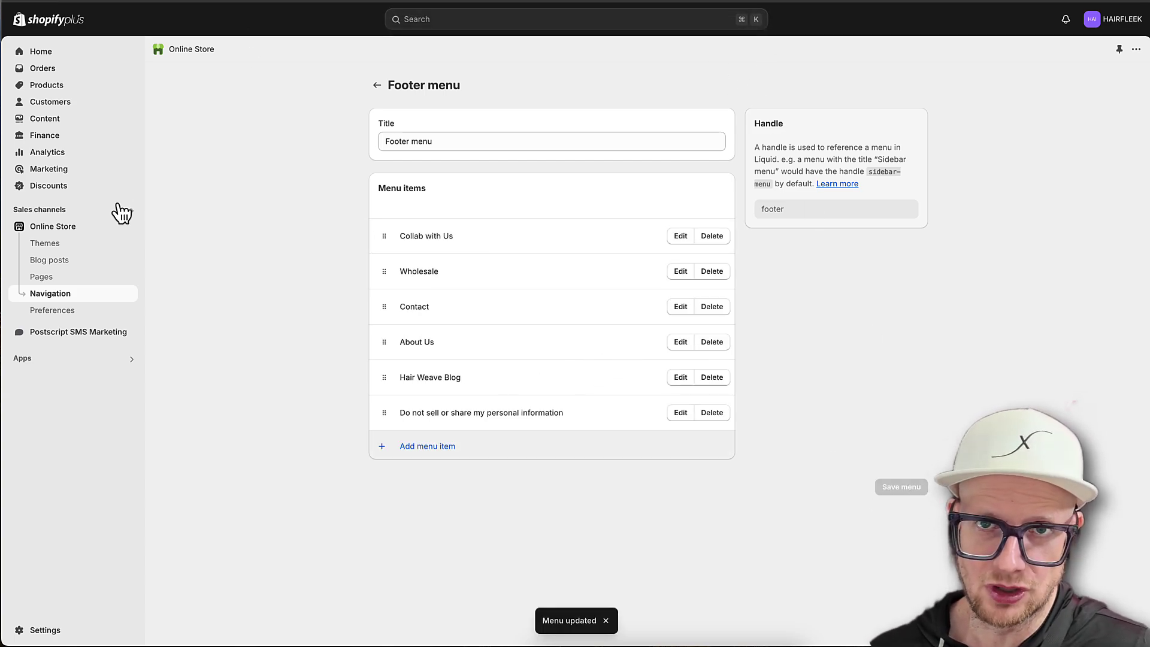
# Step: Return to the Collabs app and open the Collabs Network activation settings for being discovered by creators
pyautogui.click(21, 359)
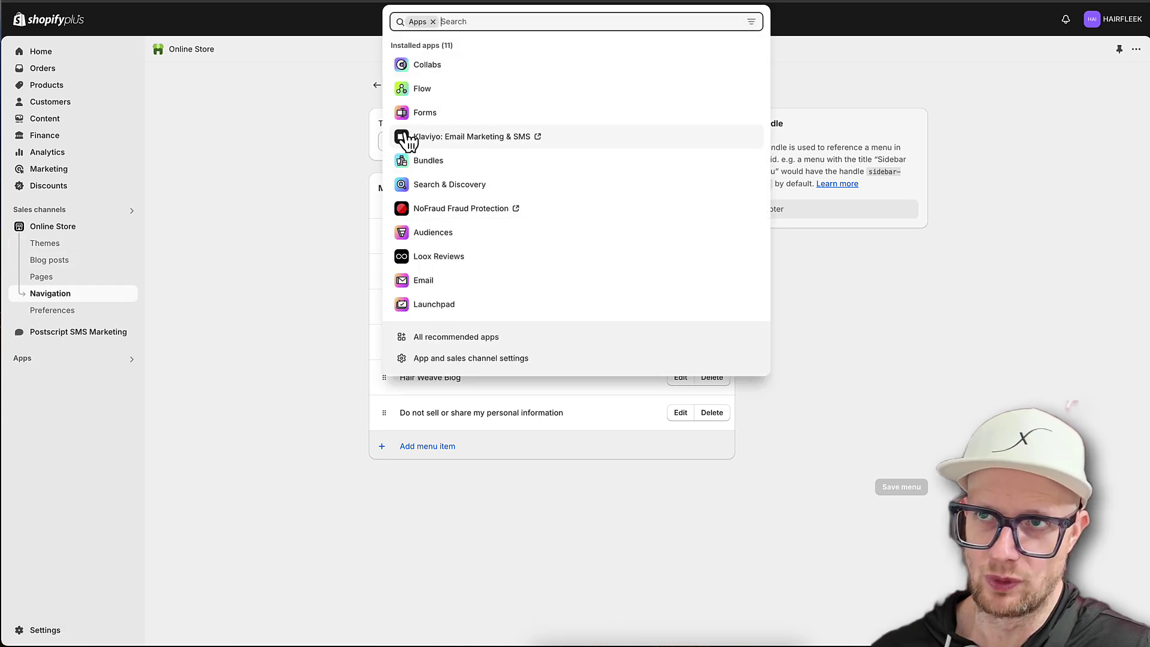
pyautogui.click(429, 67)
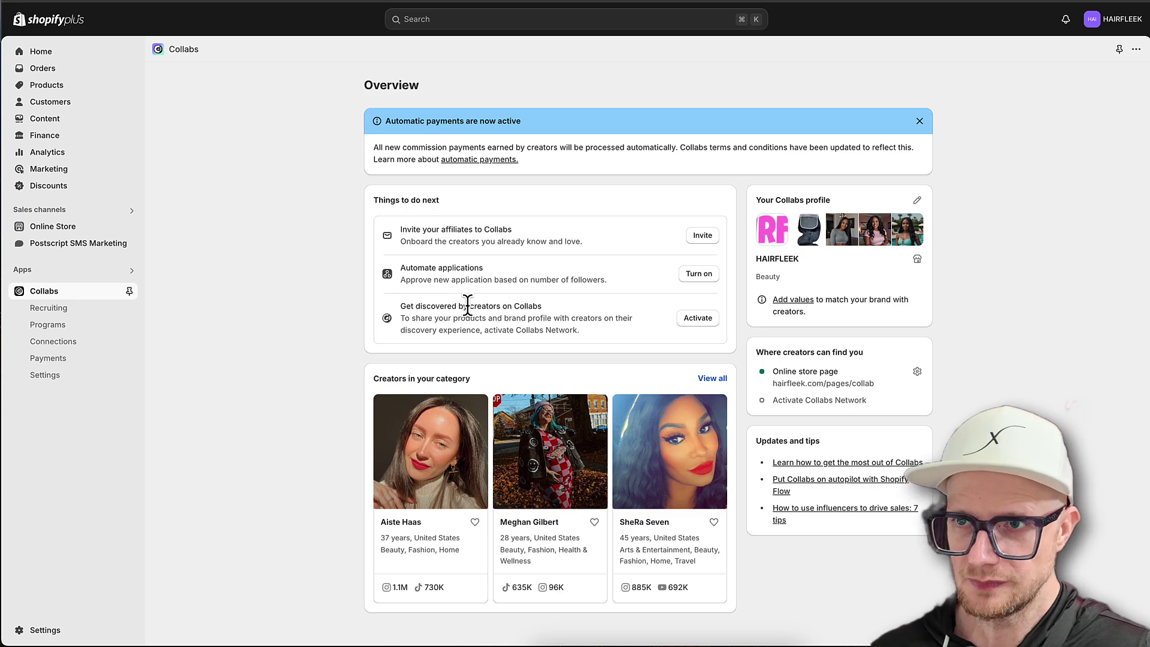
pyautogui.click(683, 317)
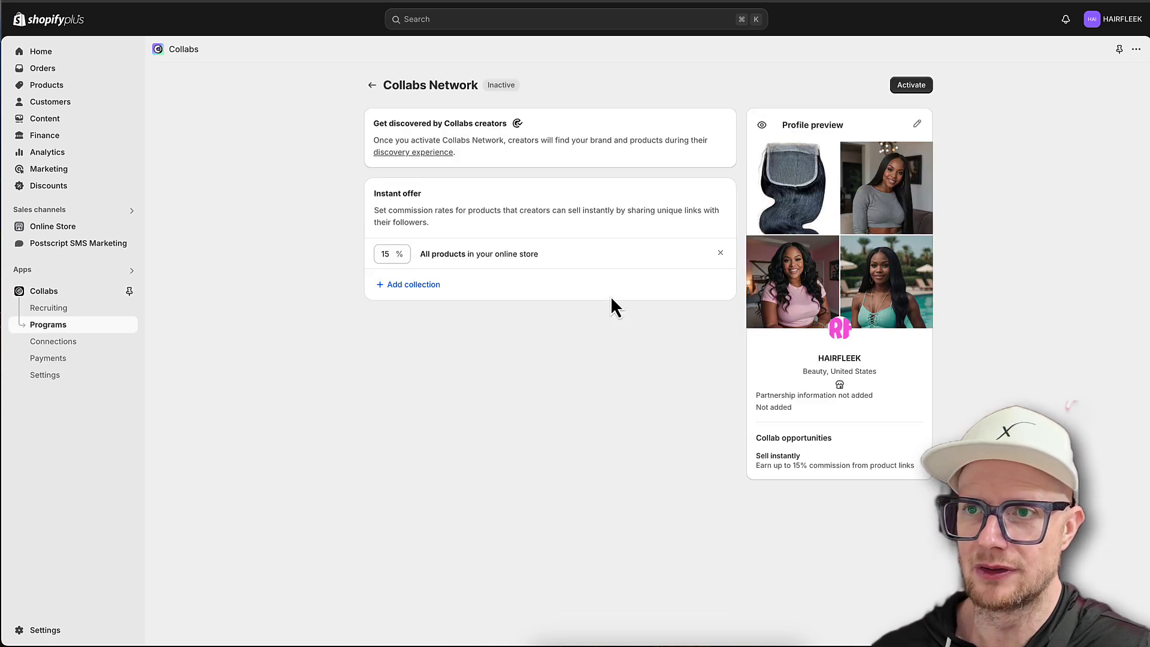
# Step: Set the instant offer commission for all products to 10% and activate Collabs Network
pyautogui.doubleClick(387, 253)
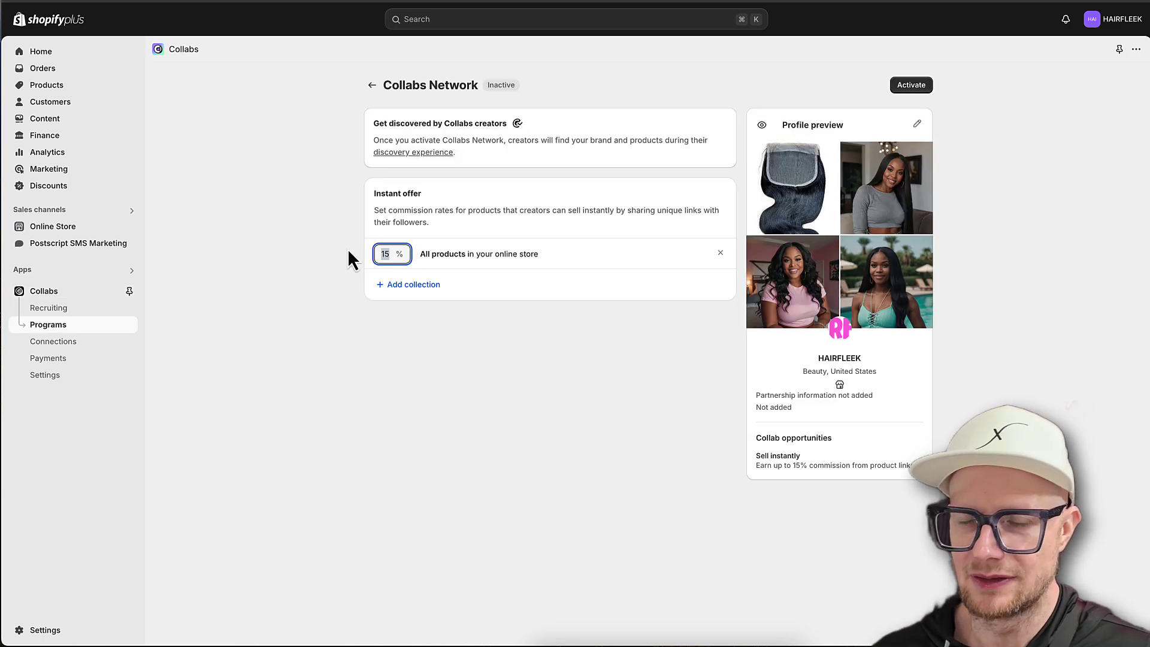
pyautogui.press('BackSpace')
pyautogui.hotkey('ctrl', 'z')
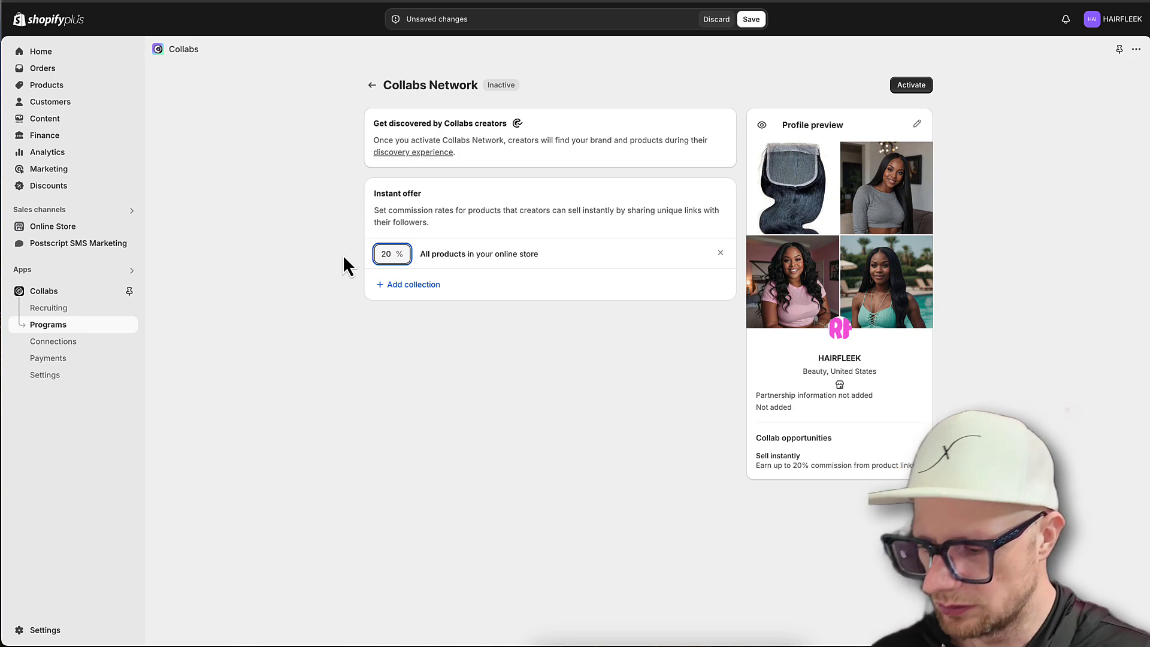
pyautogui.press('BackSpace')
pyautogui.write('10')
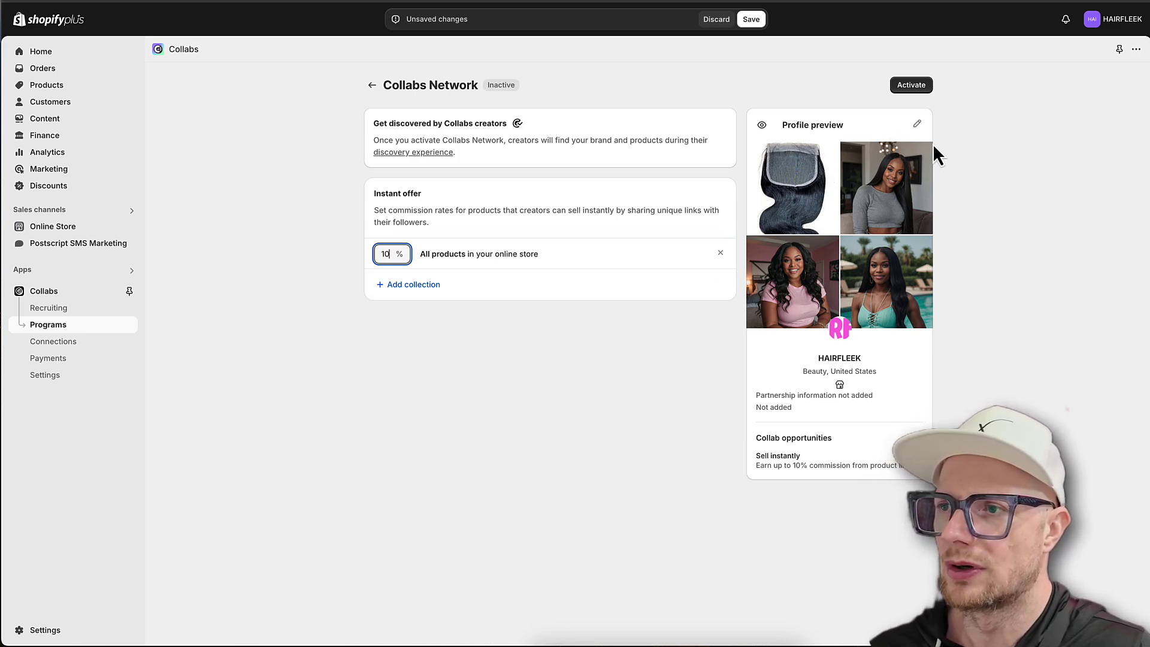
pyautogui.click(911, 86)
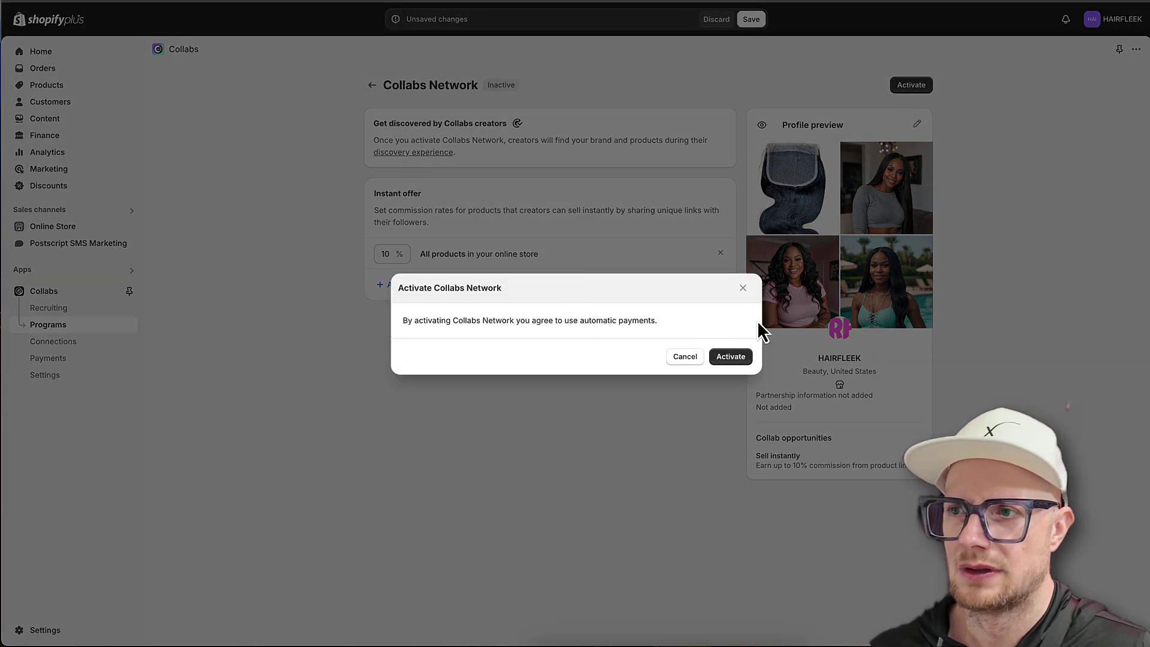
pyautogui.click(741, 359)
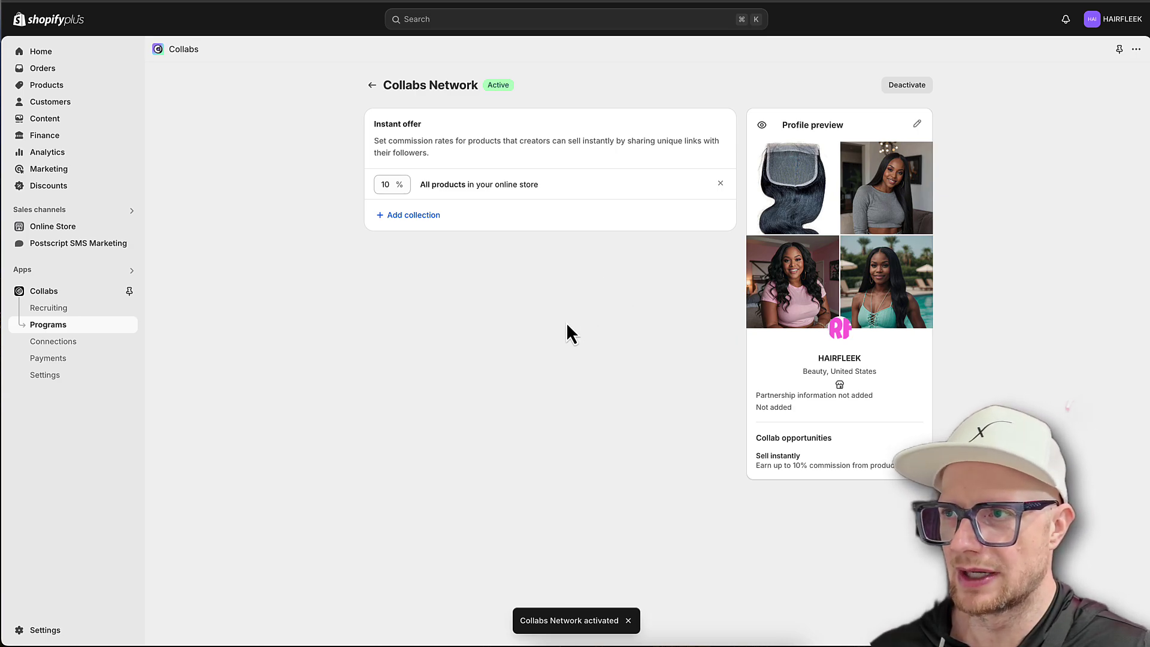
# Step: Edit the Collabs profile and add the Double Drawn Virgin Hair Deep Wave Bundle Deal with 5x5 Transparent Lace Closure product image as media
pyautogui.click(917, 125)
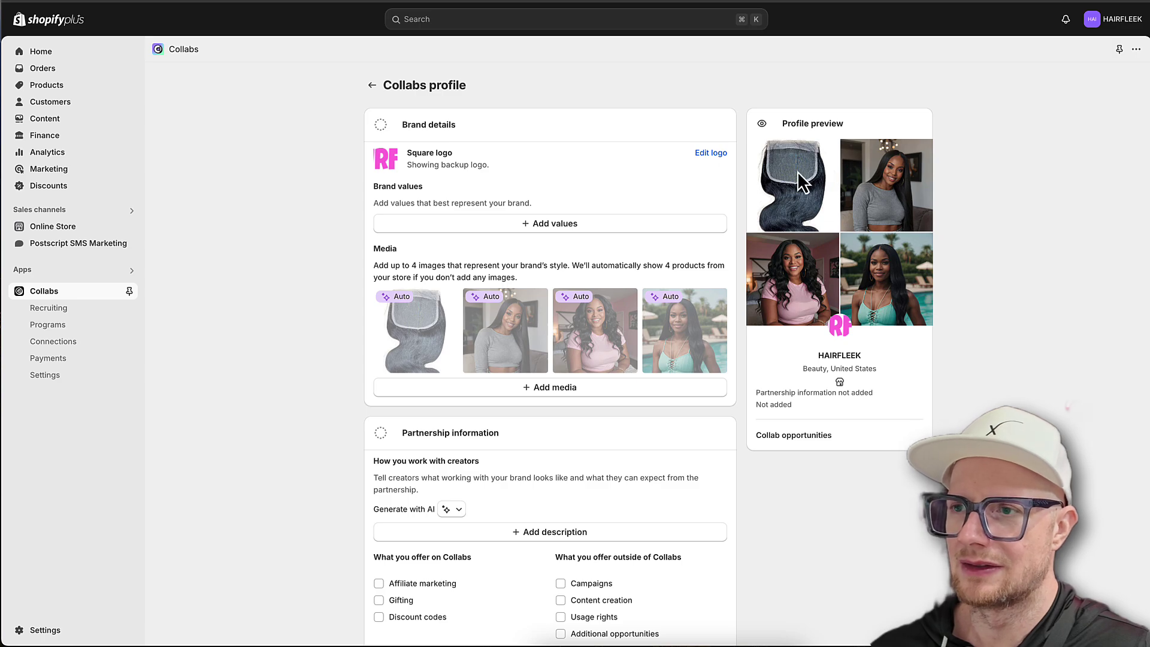
pyautogui.click(511, 388)
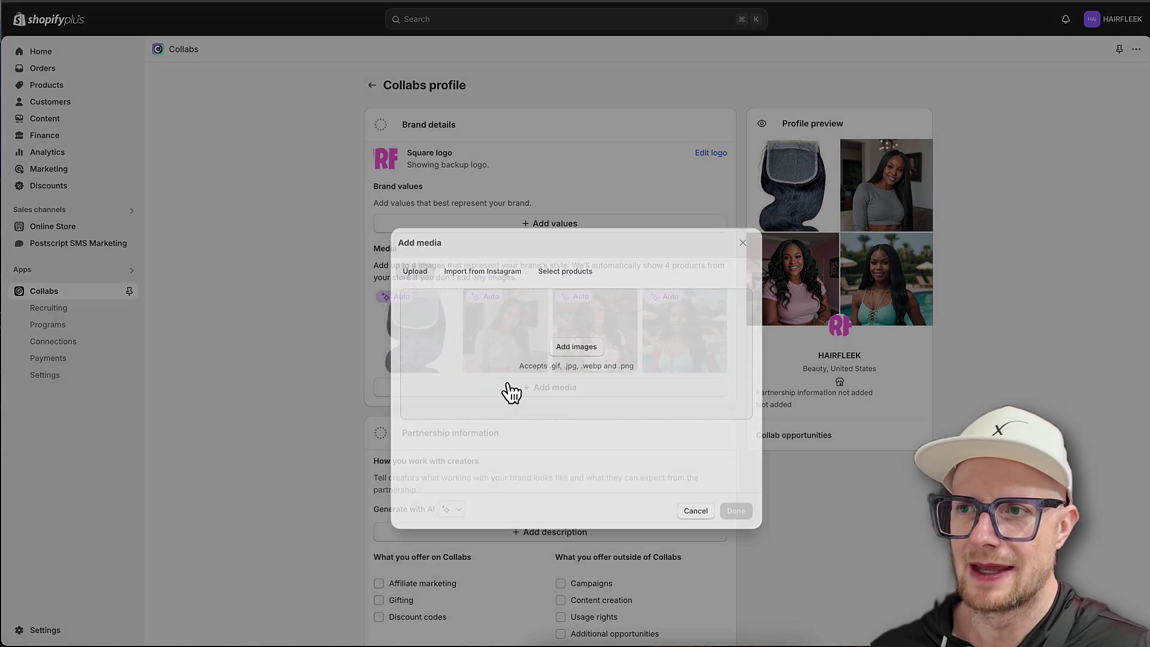
pyautogui.click(566, 219)
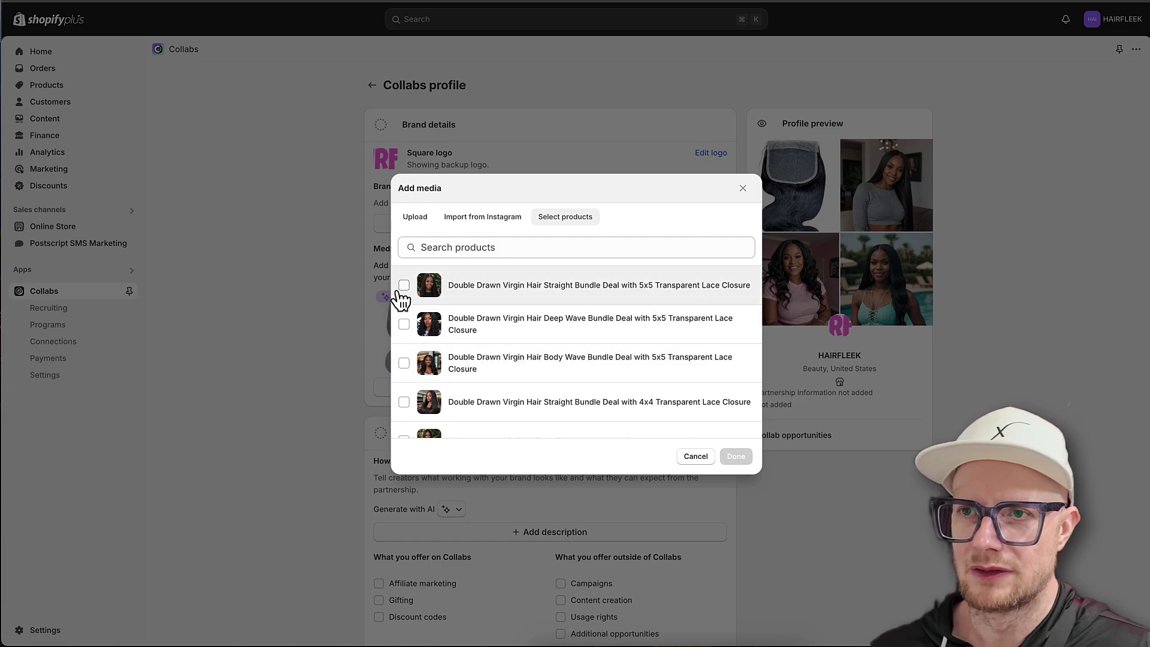
pyautogui.click(404, 324)
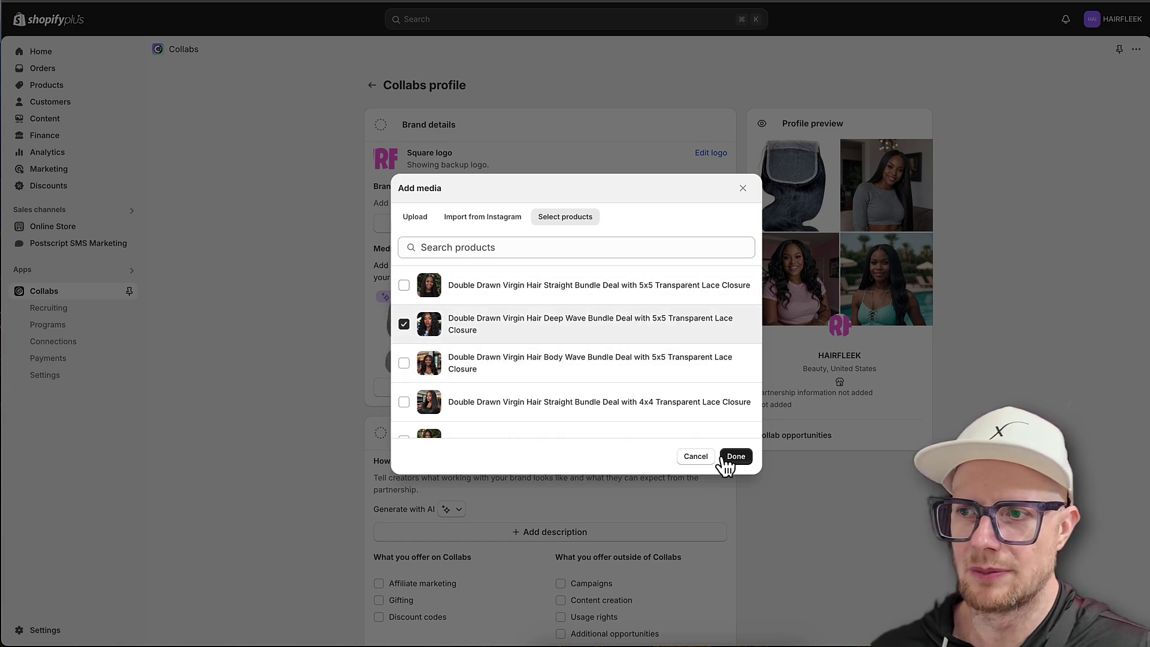
pyautogui.click(735, 457)
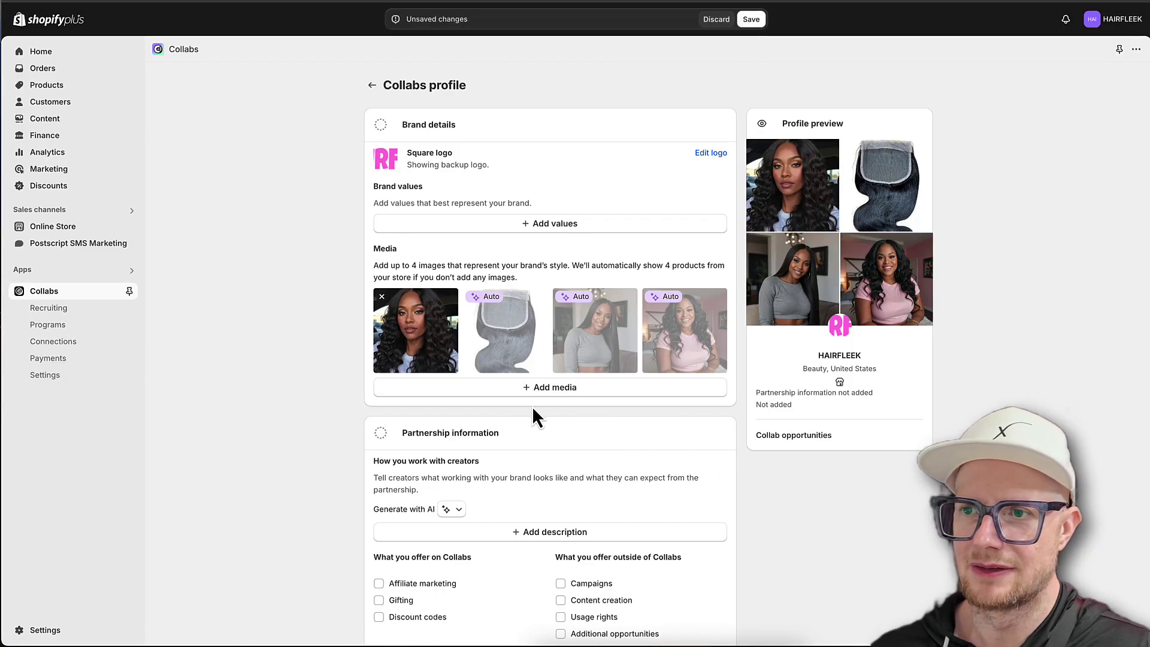
# Step: Add the Double Drawn Virgin Hair Straight and Body Wave 4x4 Transparent Lace Closure bundle deals and Raw Natural Wave Indian Bundle Deals product images as media
pyautogui.click(529, 388)
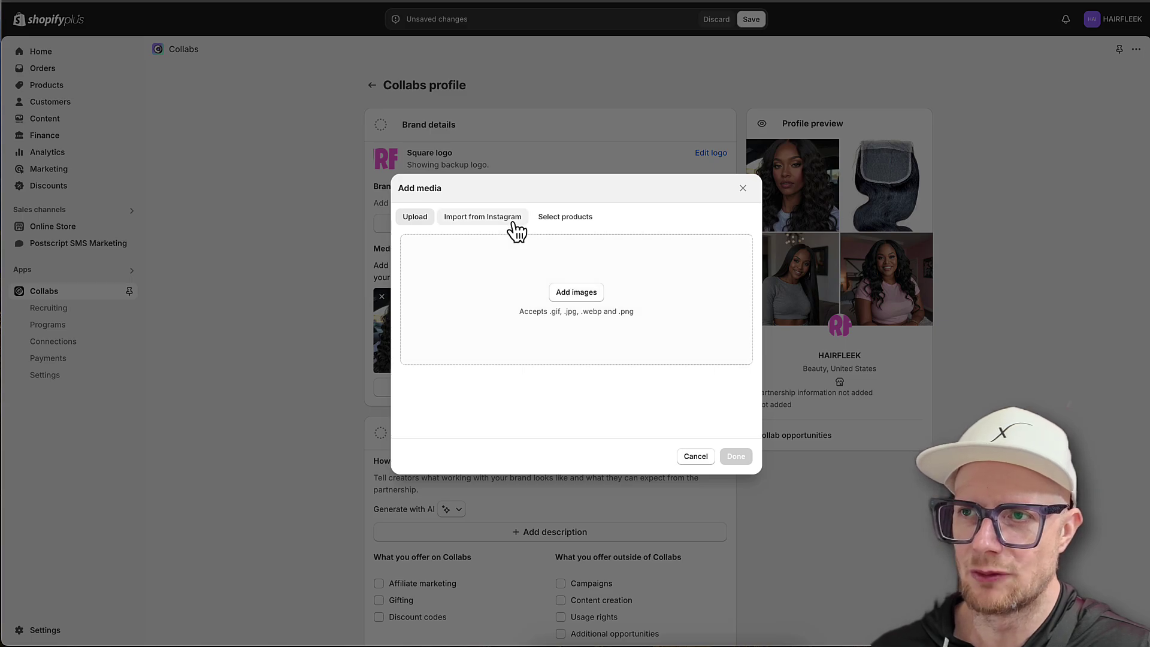
pyautogui.click(544, 223)
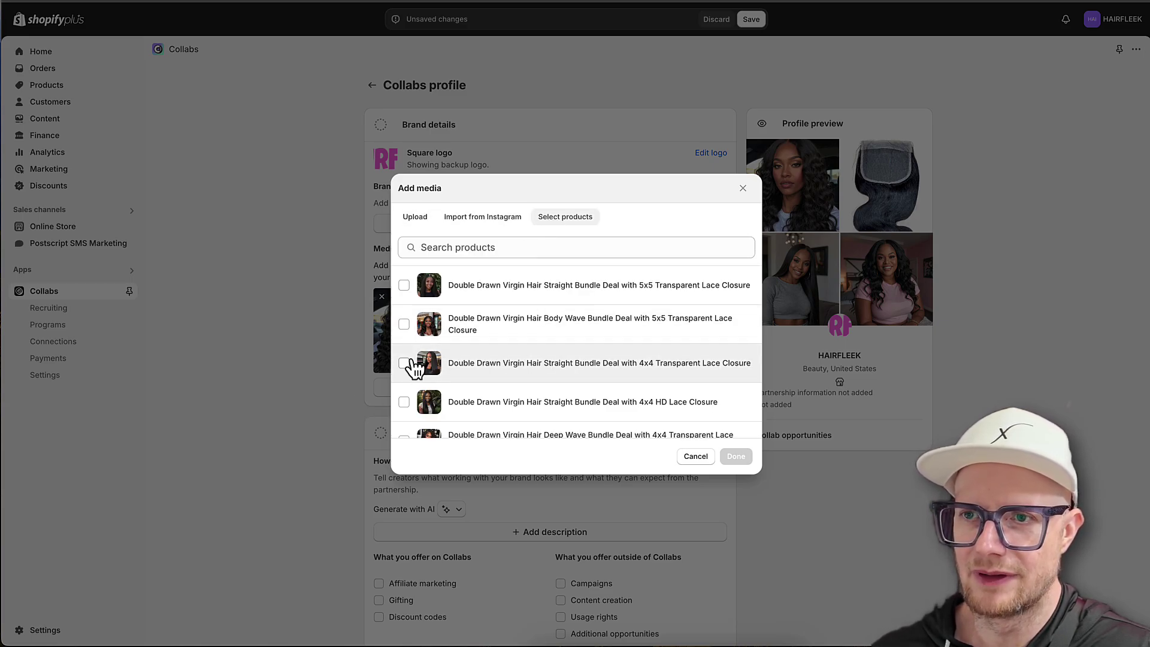
pyautogui.click(404, 364)
pyautogui.scroll(-2, 407, 403)
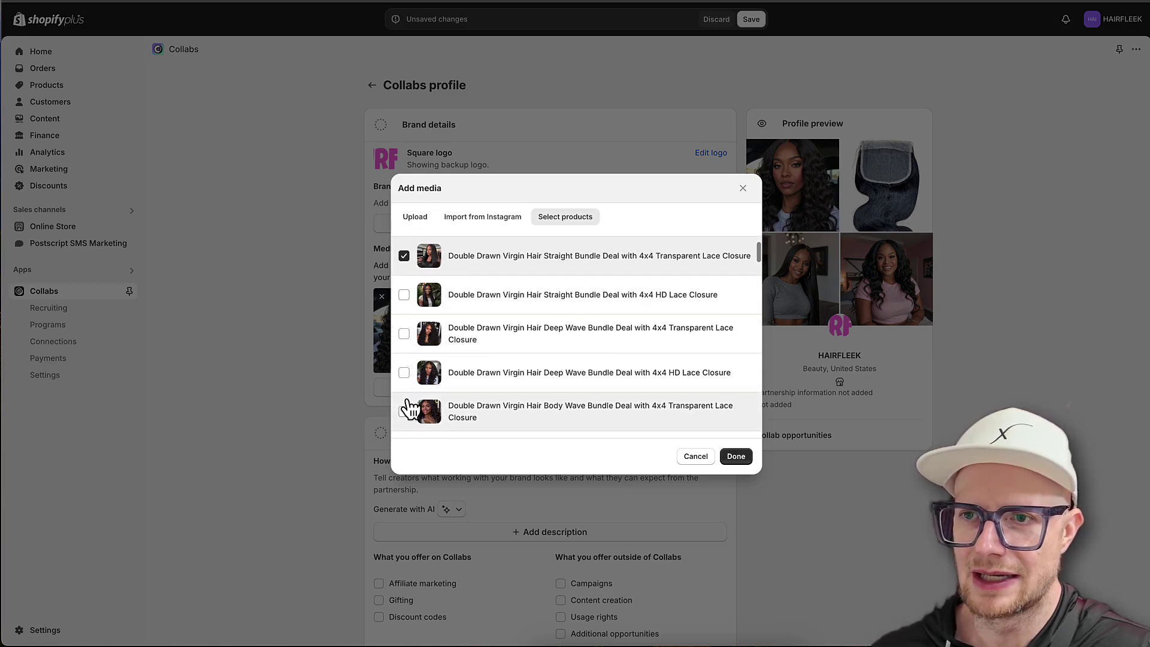
pyautogui.scroll(-5, 405, 385)
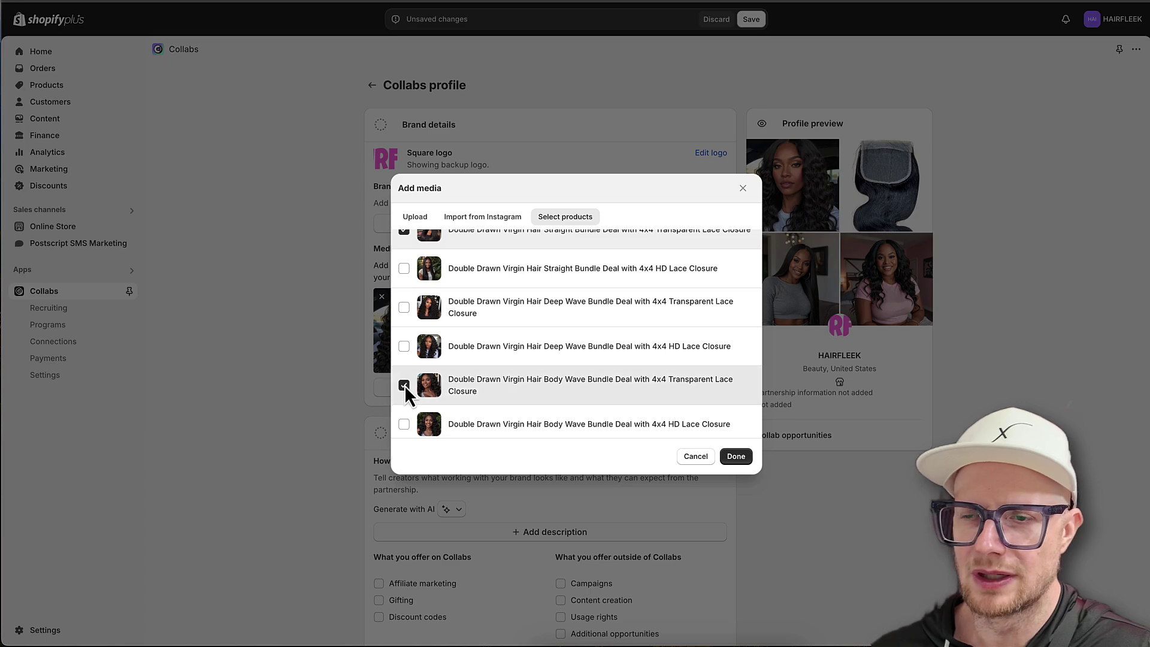
pyautogui.scroll(-5, 404, 385)
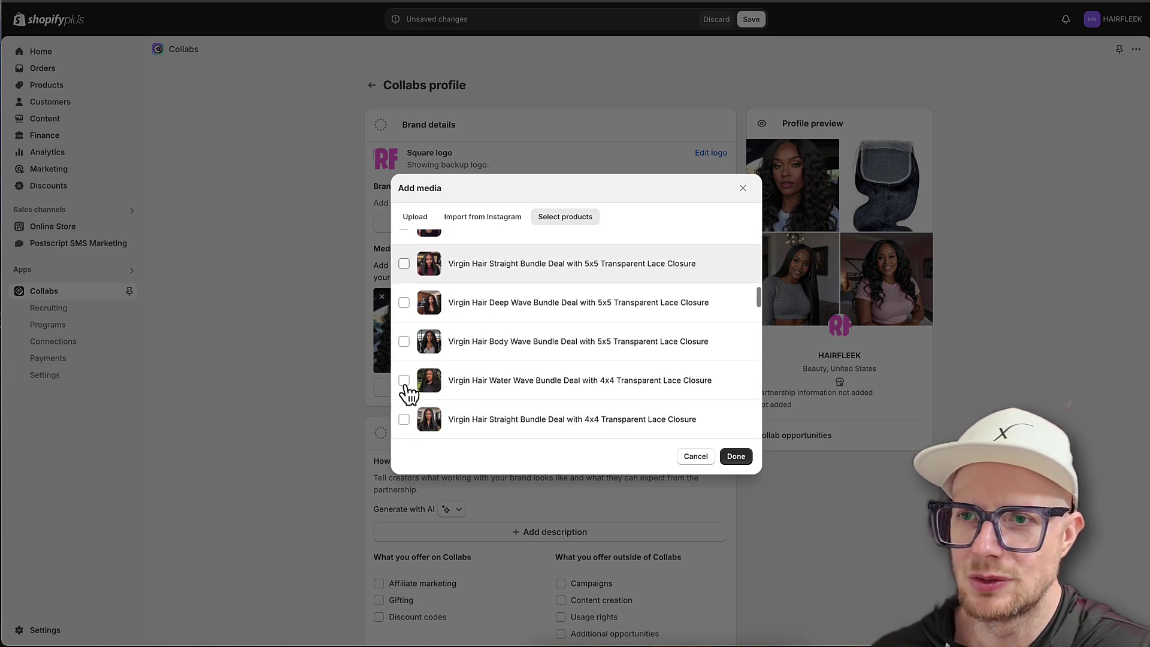
pyautogui.scroll(-2, 408, 394)
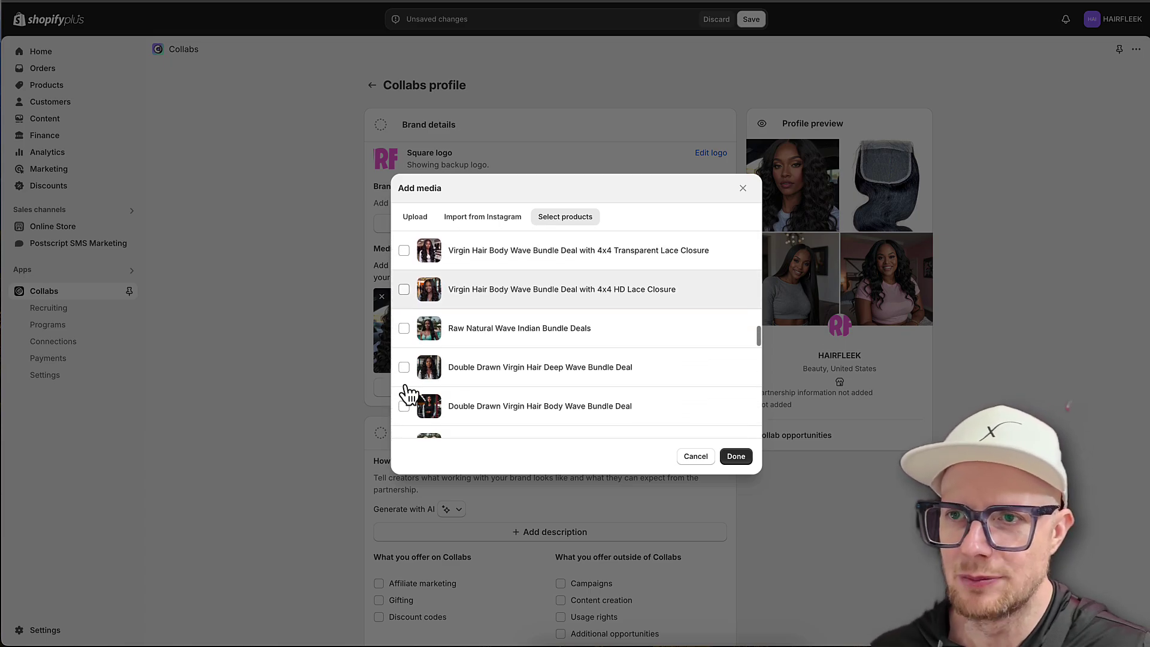
pyautogui.click(404, 325)
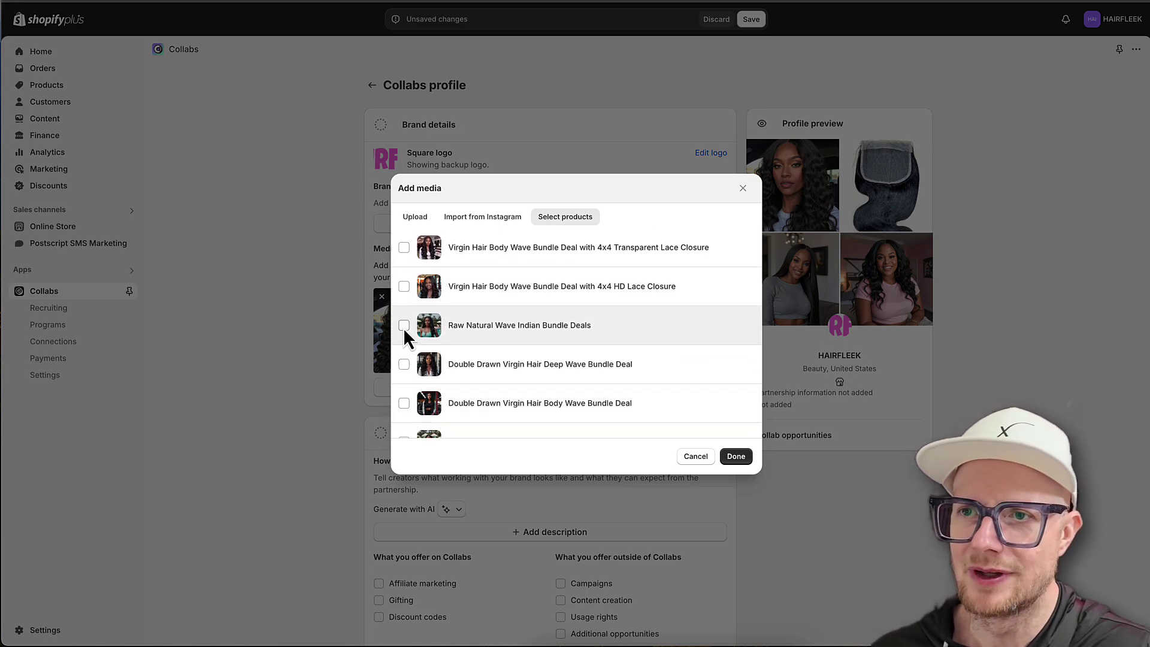
pyautogui.click(736, 456)
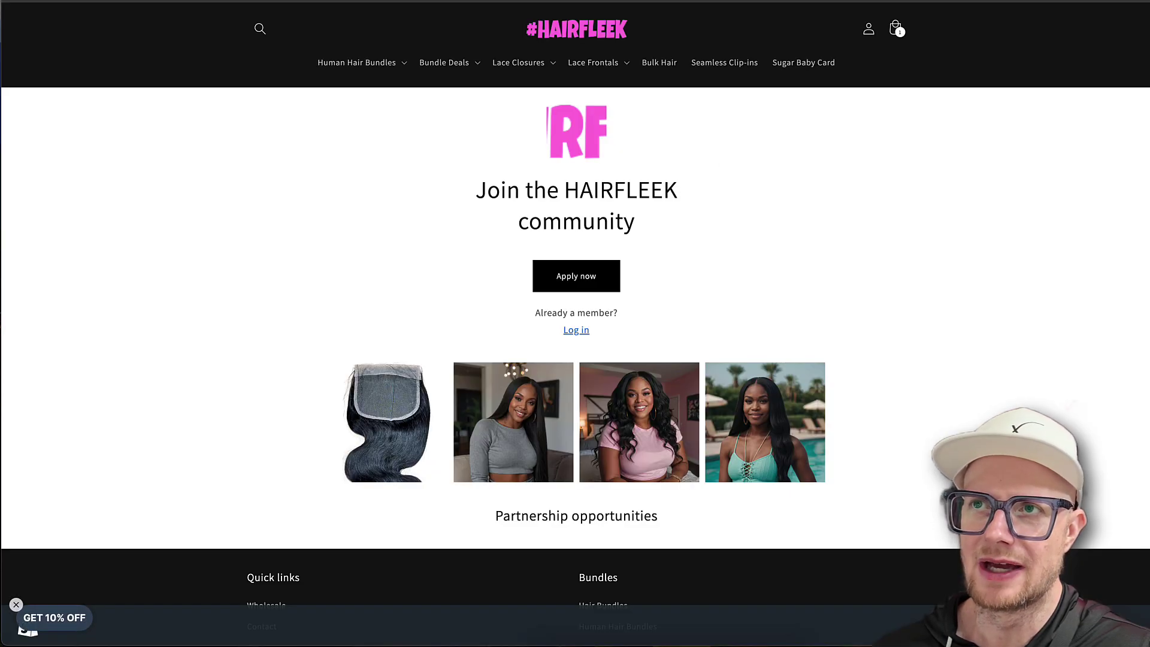
# Step: Check the remaining partnership, social media and target market sections, and save the Collabs profile
pyautogui.moveTo(519, 6)
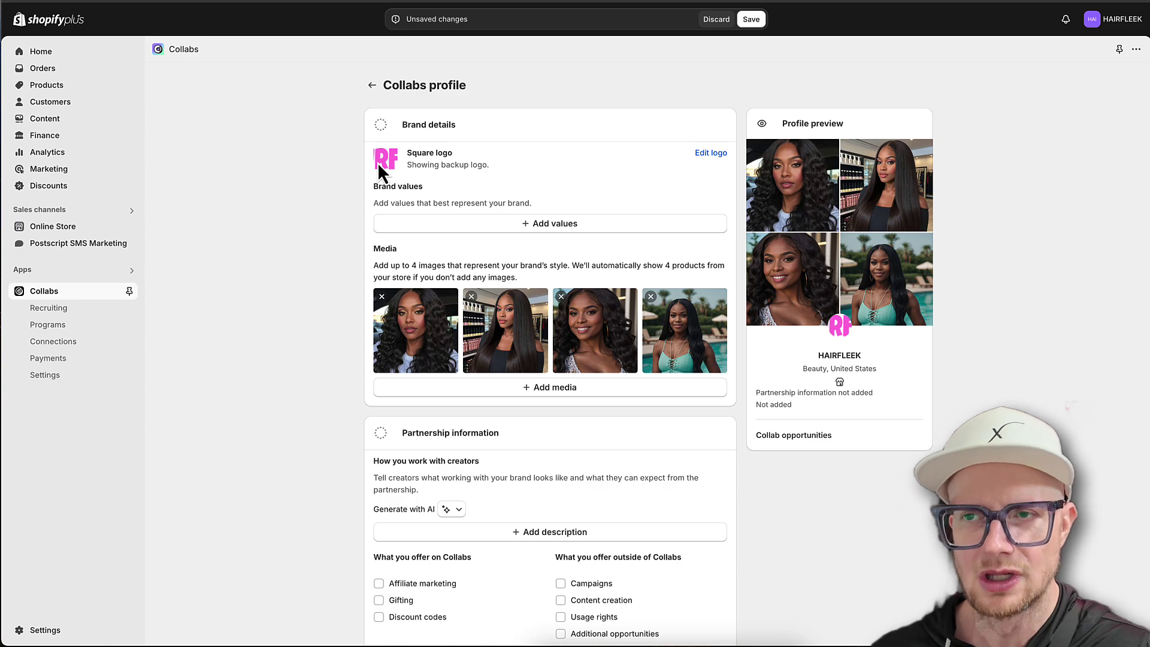
pyautogui.scroll(-5, 277, 414)
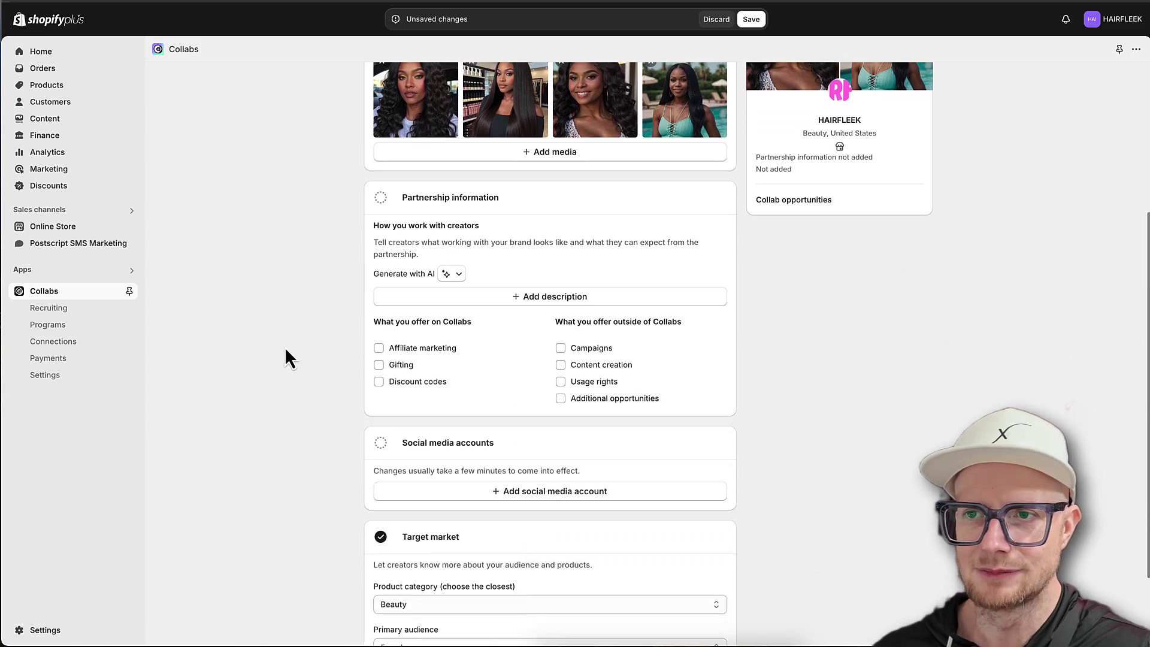
pyautogui.scroll(-2, 323, 352)
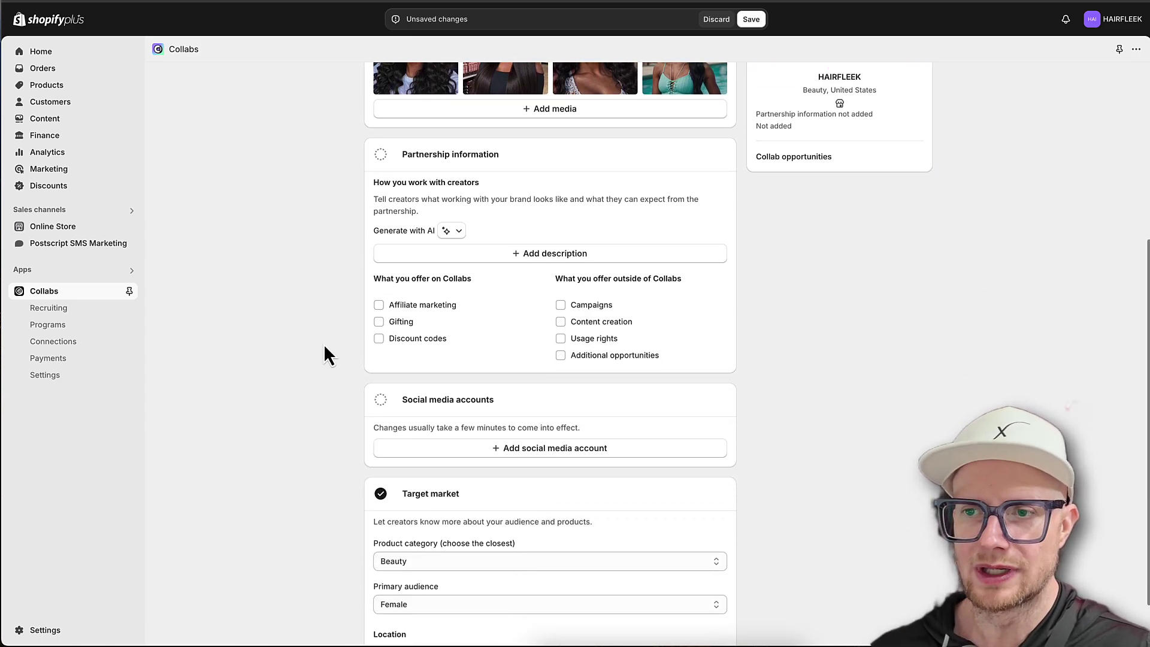
pyautogui.click(487, 394)
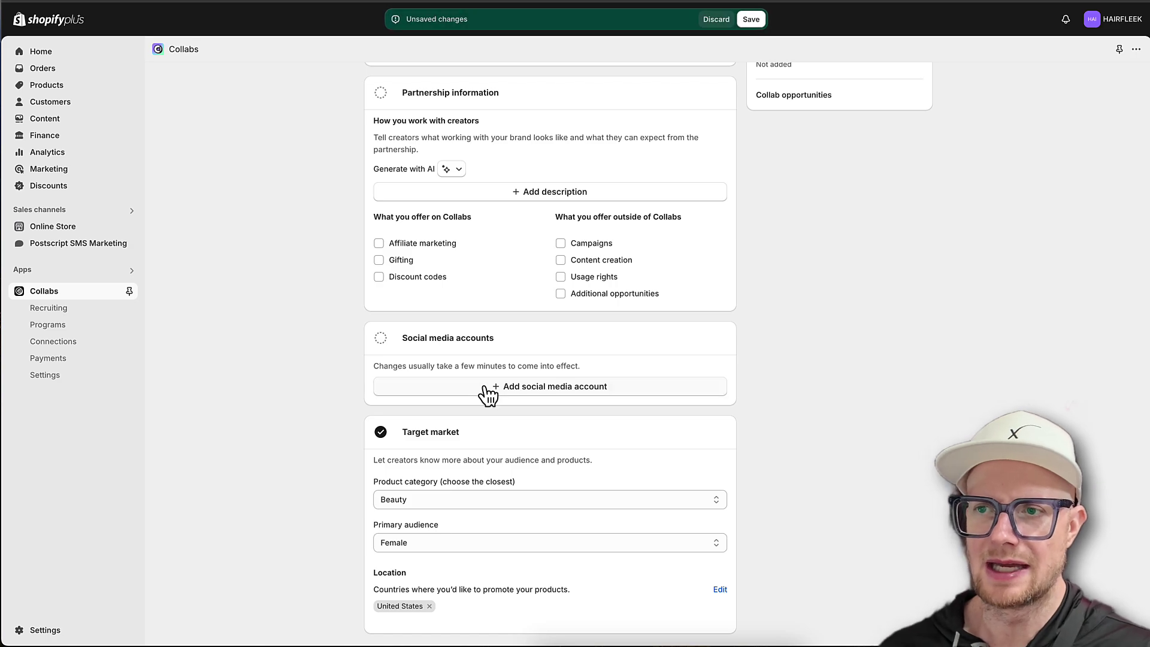
pyautogui.click(752, 20)
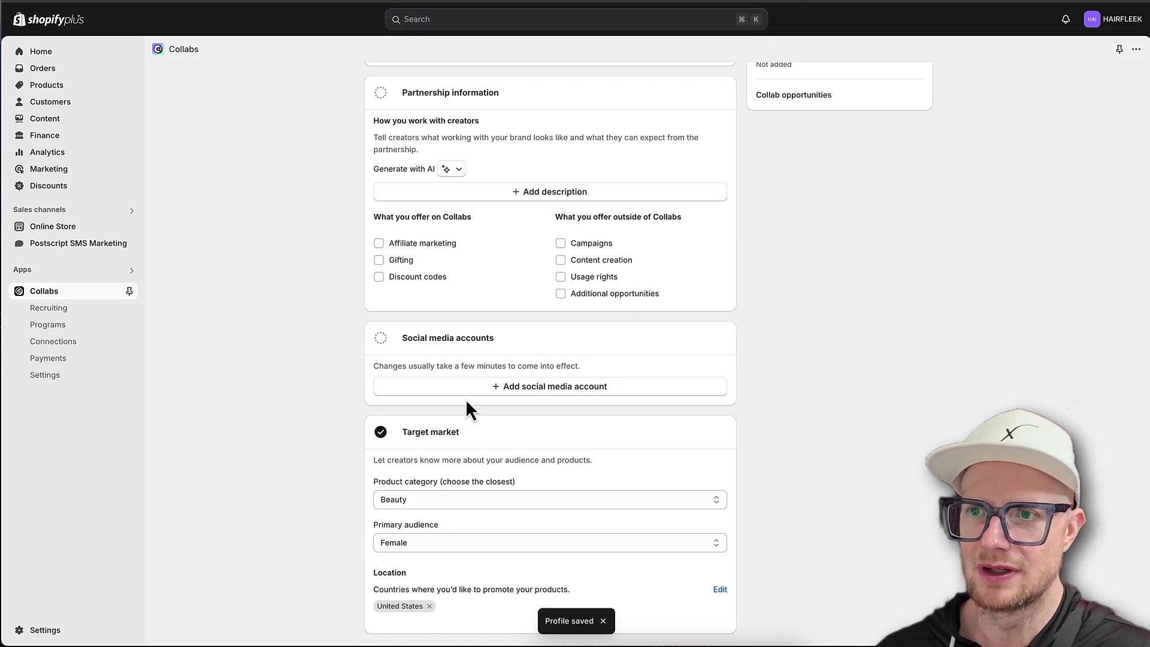
pyautogui.click(501, 389)
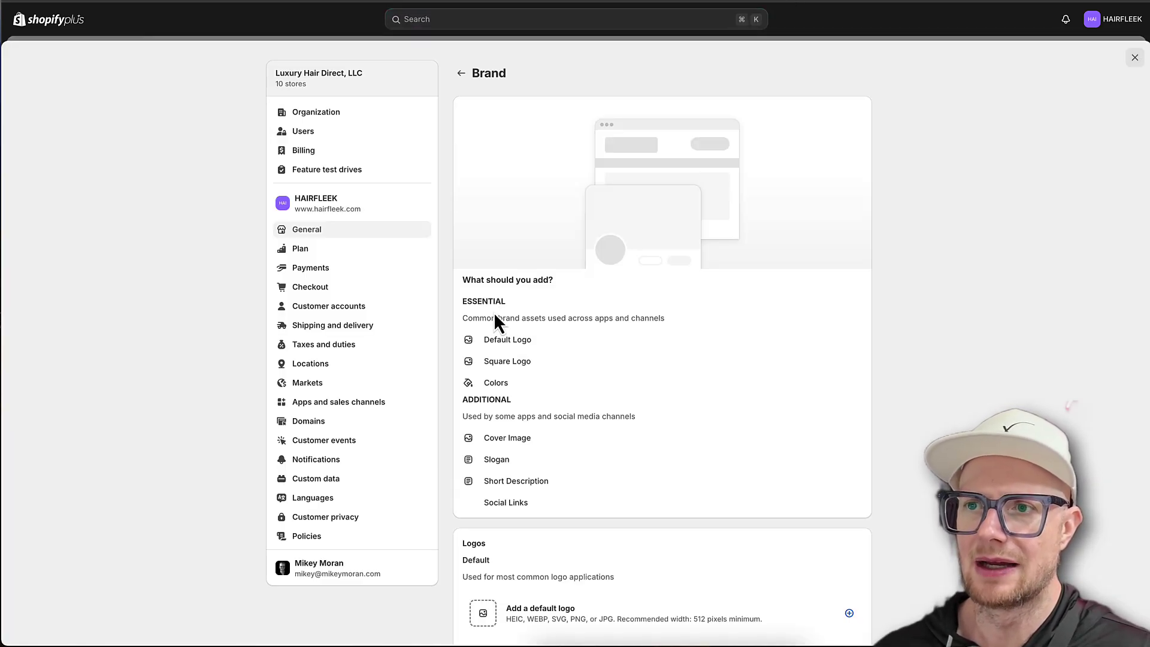
pyautogui.scroll(-15, 535, 339)
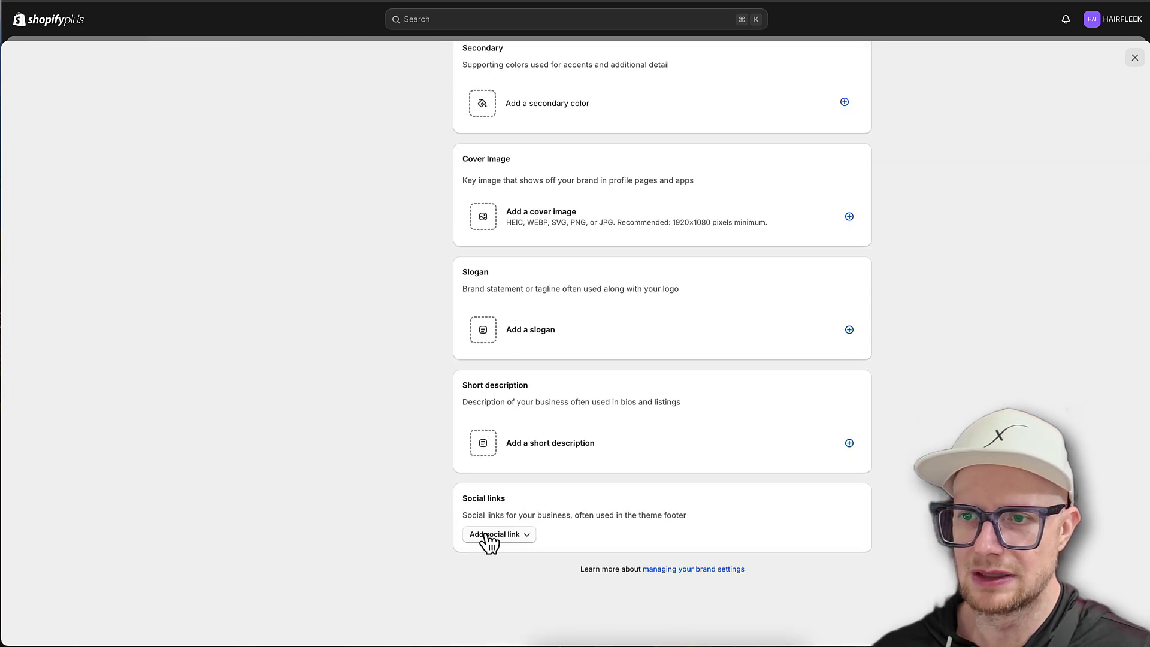
pyautogui.click(488, 539)
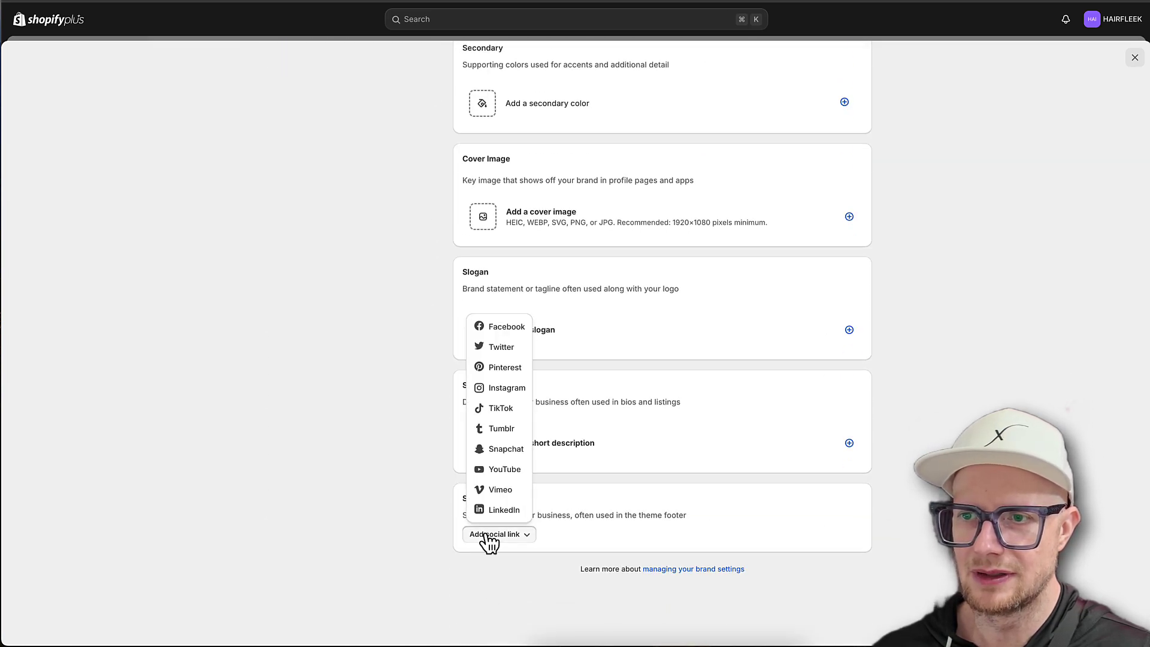
pyautogui.click(501, 389)
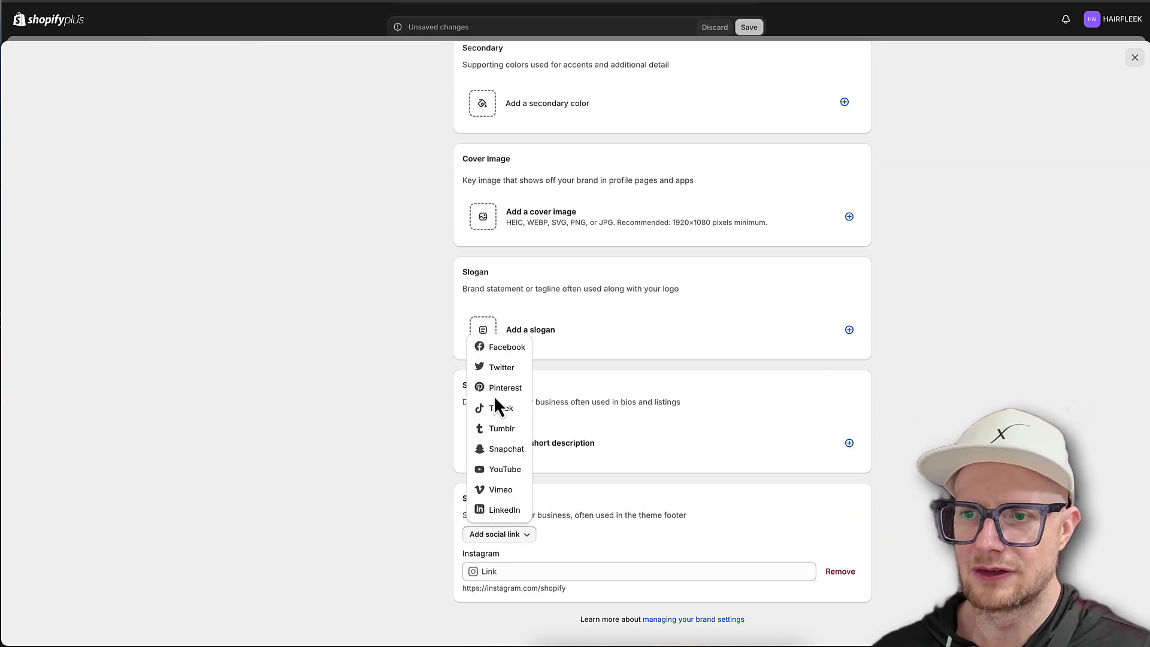
pyautogui.click(518, 576)
pyautogui.write('h')
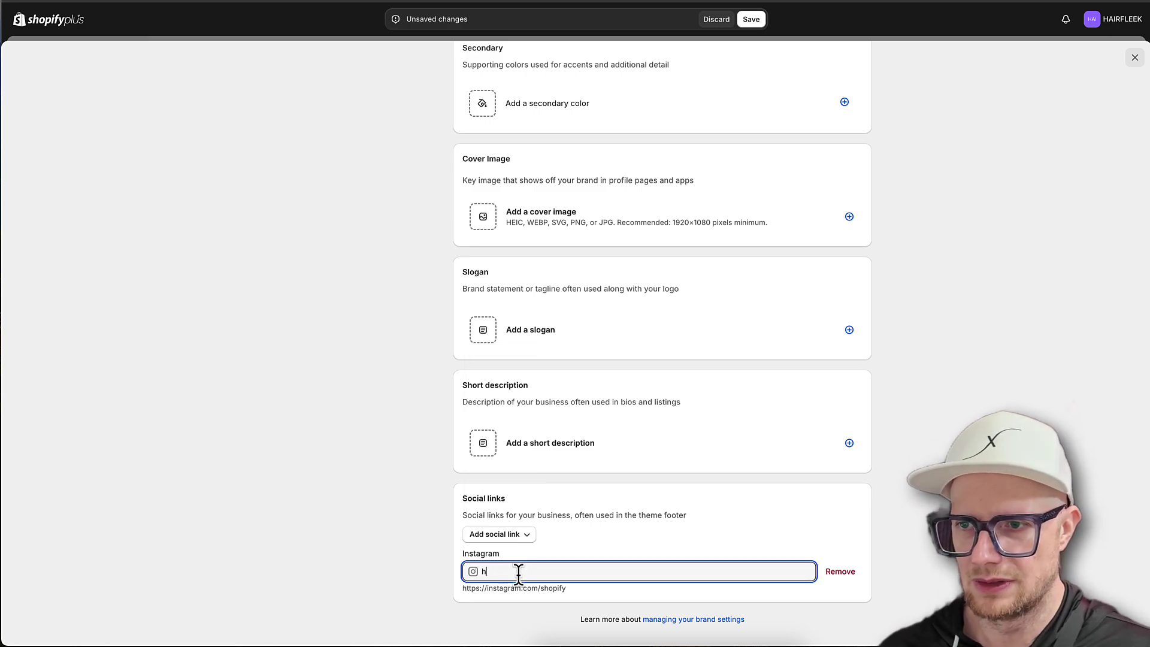
pyautogui.write('ttps://in')
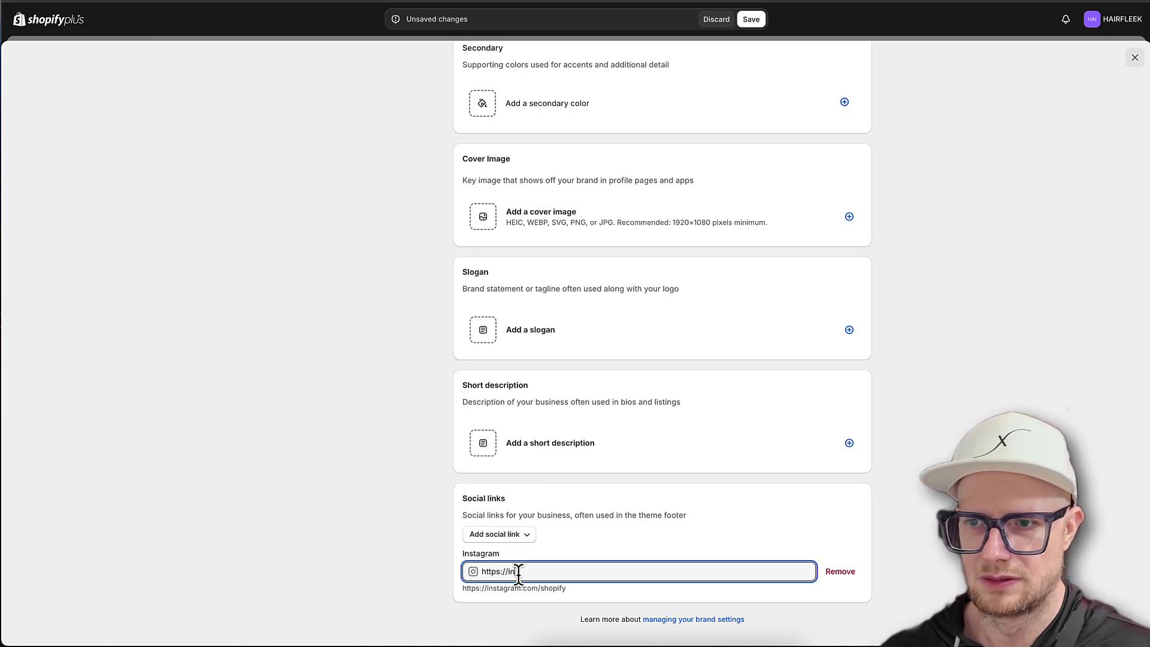
pyautogui.write('stagram.c')
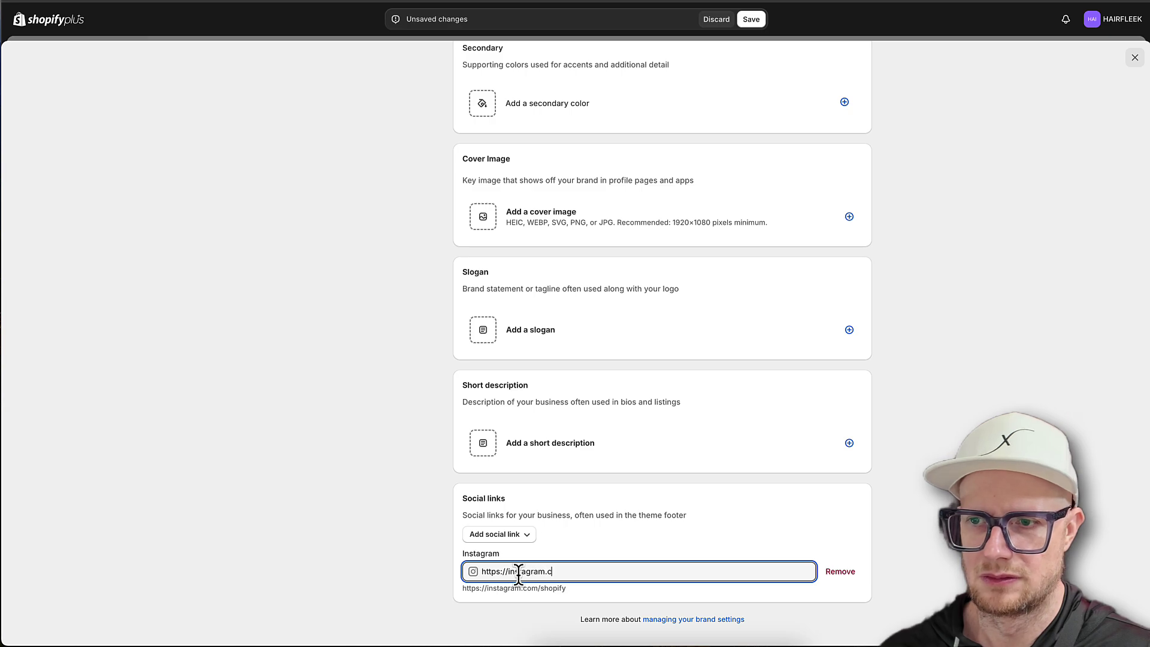
pyautogui.write('om/hairfleek')
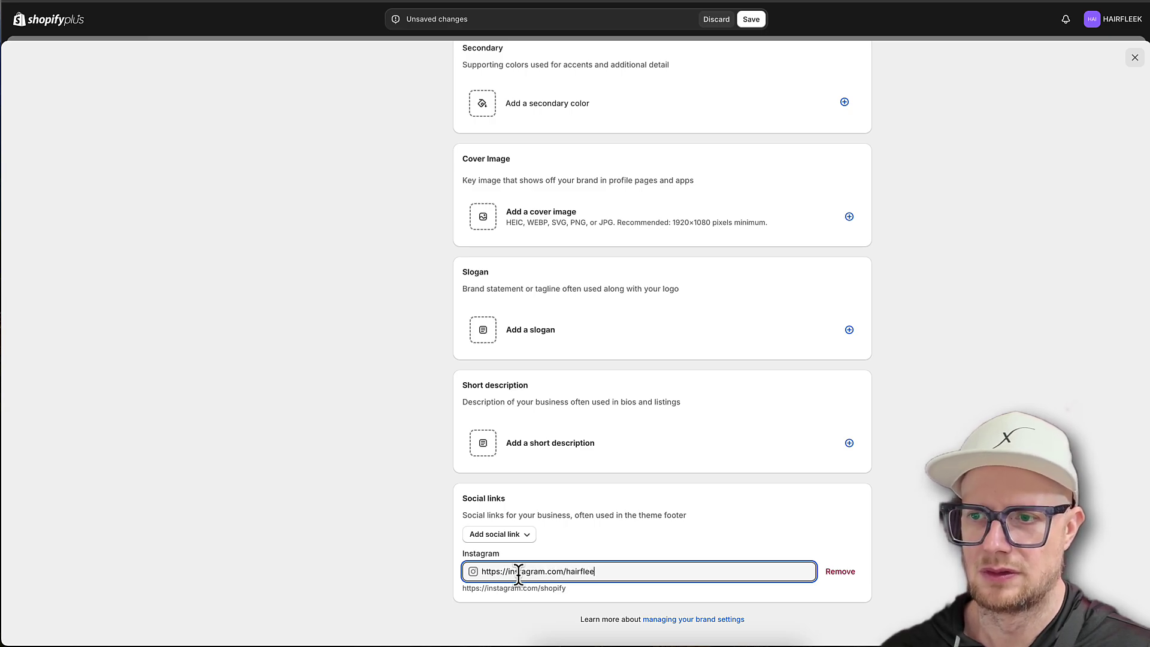
pyautogui.click(431, 570)
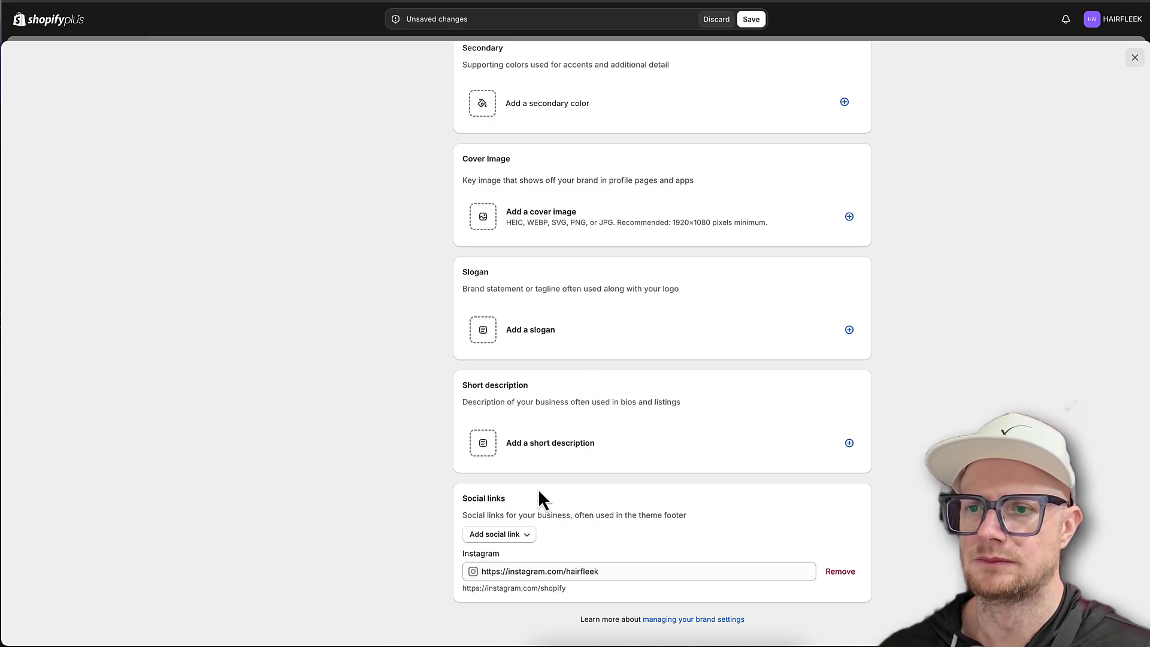
pyautogui.click(510, 535)
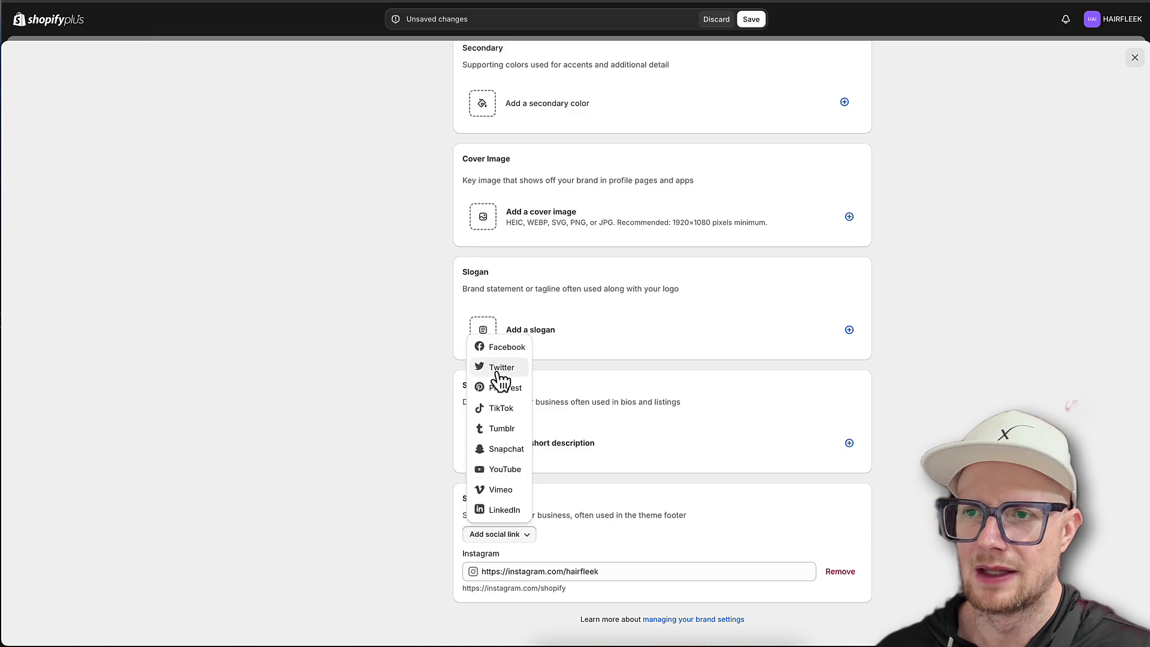
pyautogui.click(507, 349)
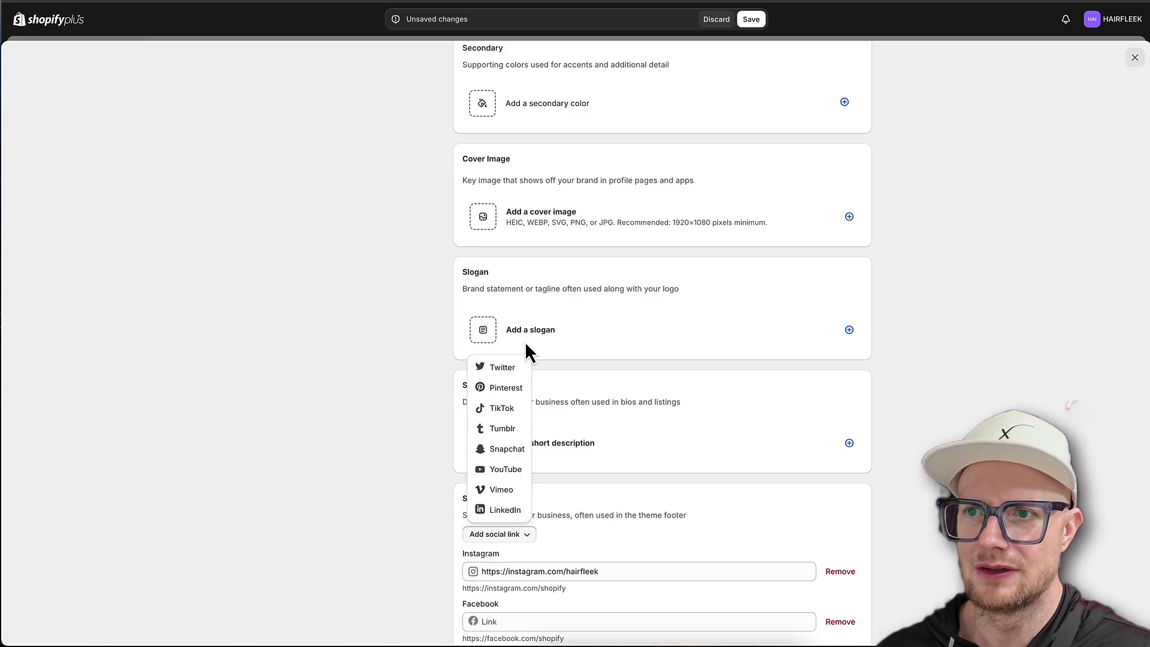
pyautogui.click(925, 400)
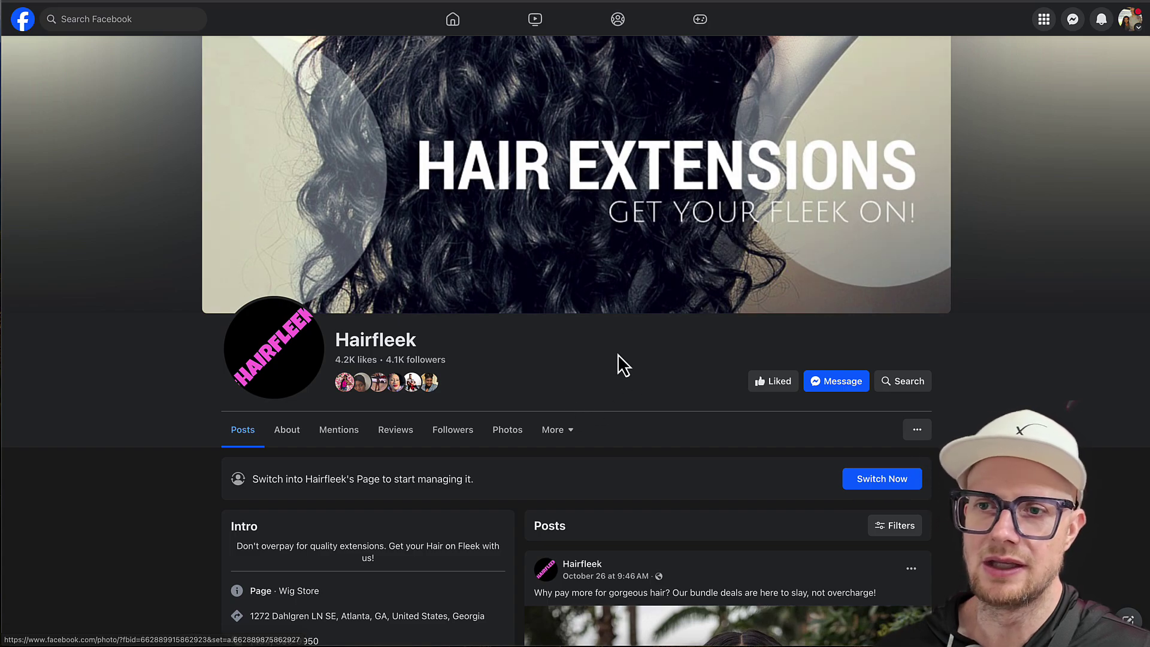
pyautogui.scroll(-2, 617, 354)
pyautogui.scroll(2, 606, 267)
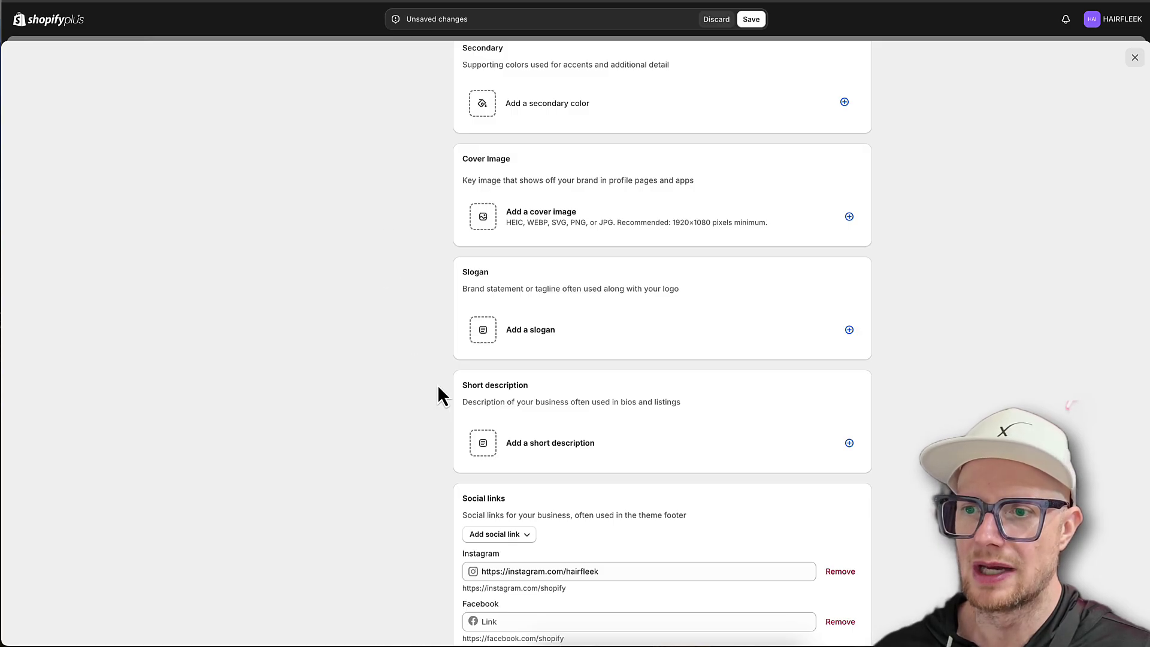
pyautogui.click(509, 621)
pyautogui.write('https://www.facebook.com/hairfleek')
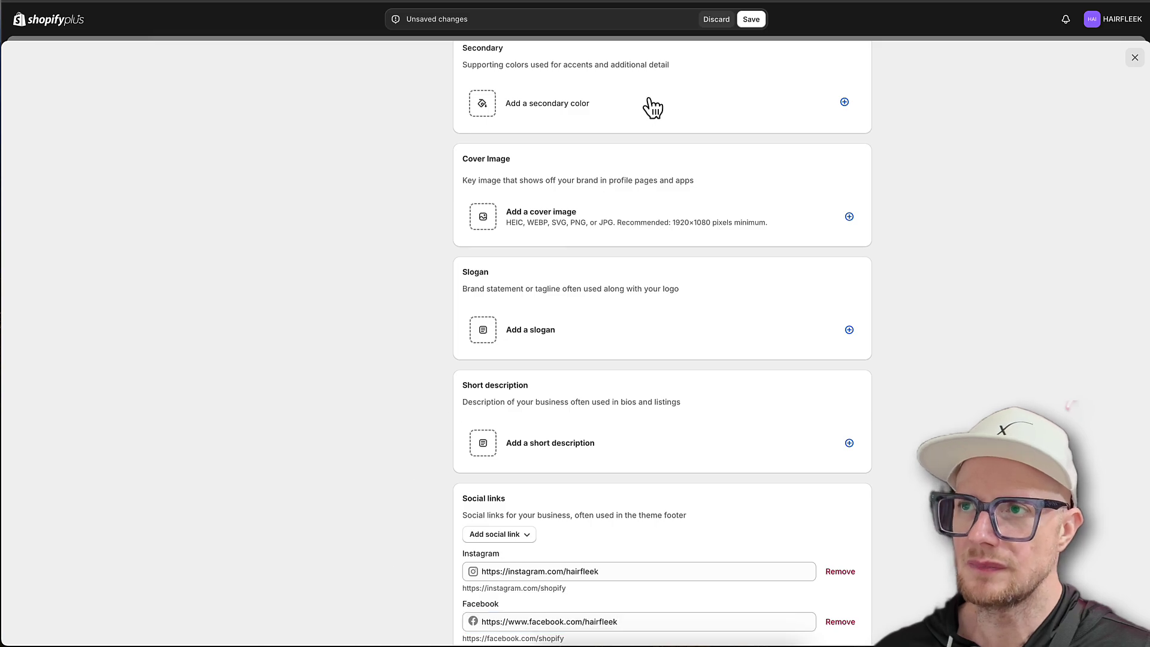
pyautogui.click(748, 23)
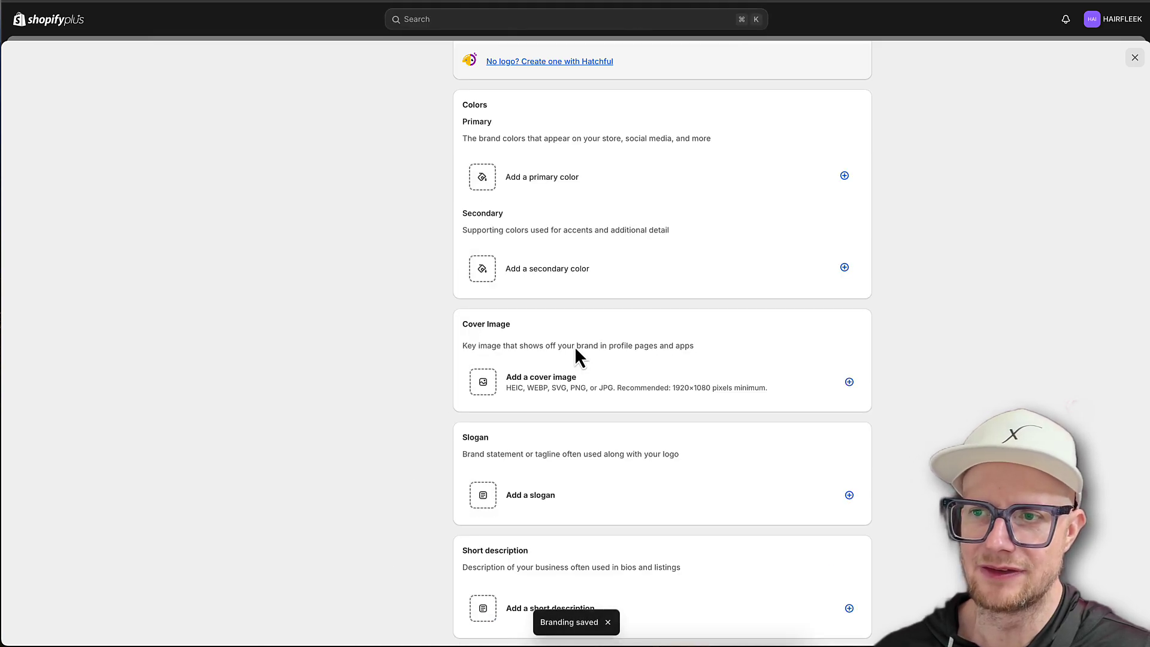
# Step: Review the brand settings for compatible channels and the suggested essential and additional brand assets
pyautogui.scroll(4, 575, 351)
pyautogui.scroll(-9, 576, 351)
pyautogui.scroll(10, 578, 352)
pyautogui.scroll(8, 577, 354)
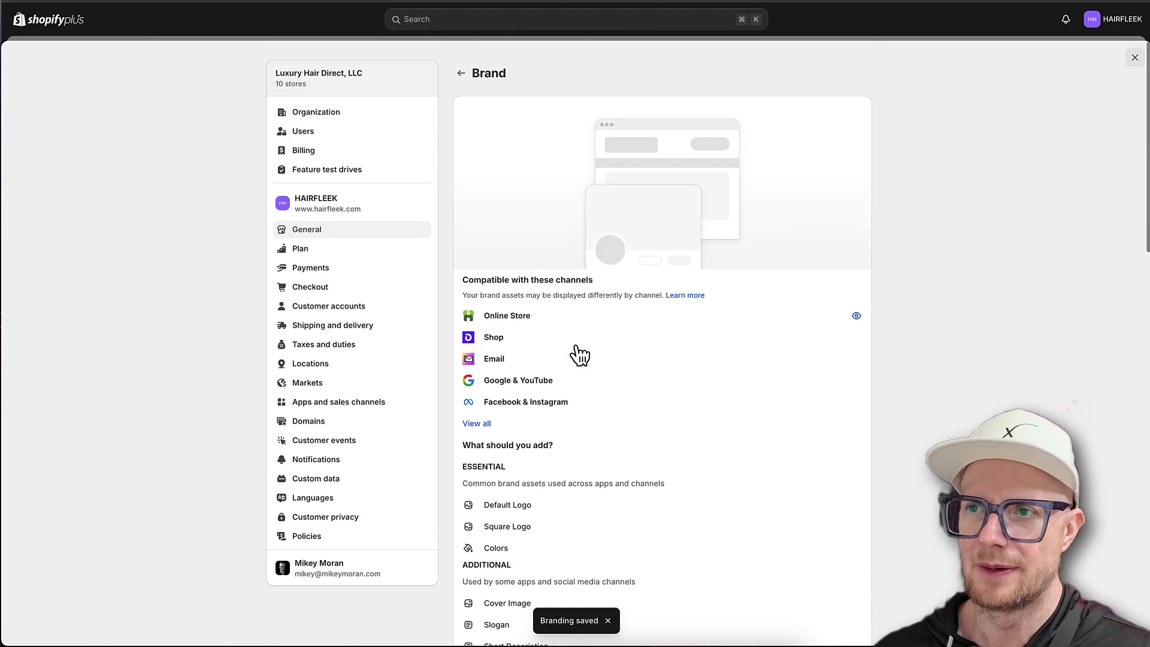
pyautogui.scroll(-4, 575, 360)
pyautogui.scroll(-1, 564, 347)
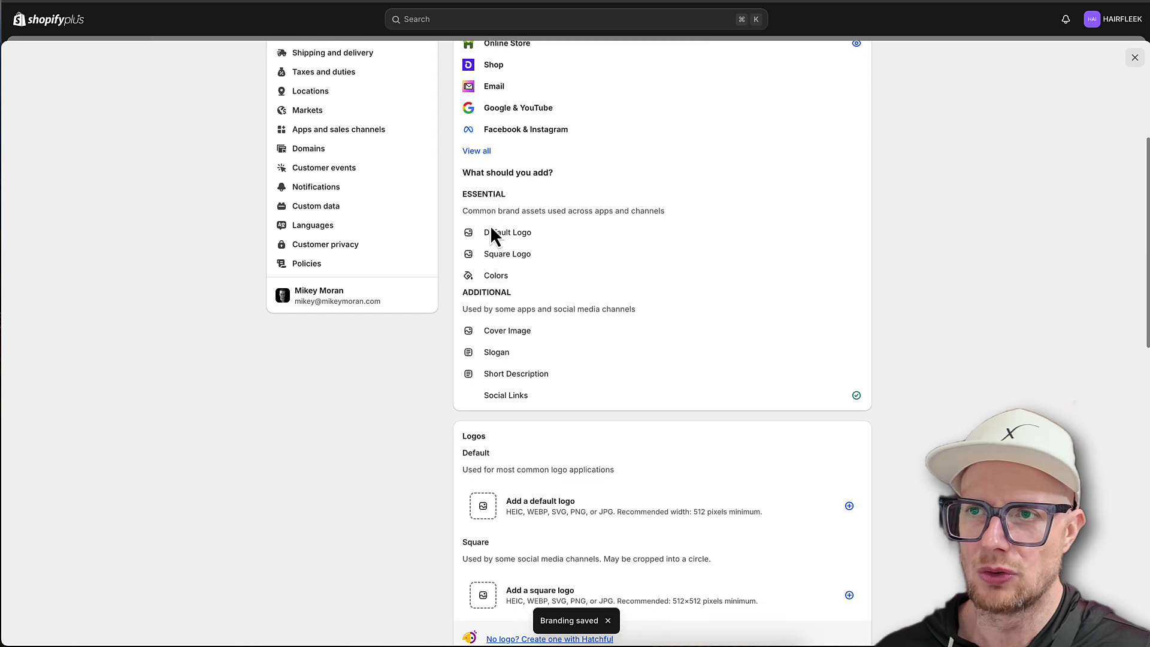
pyautogui.scroll(5, 773, 306)
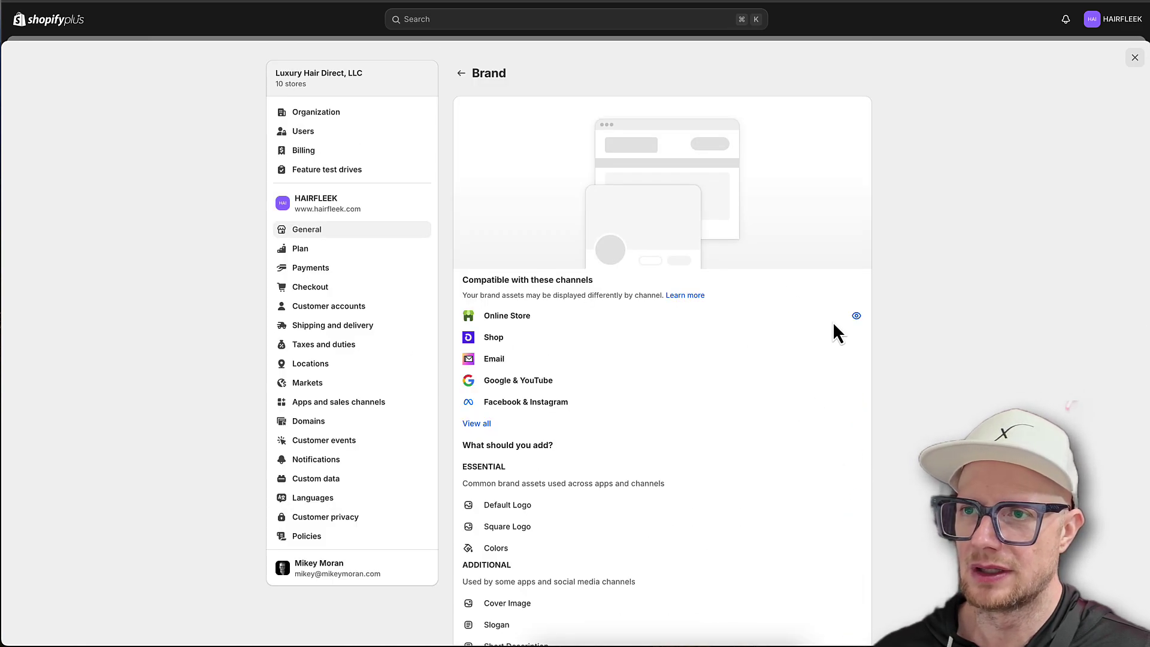
pyautogui.scroll(-3, 699, 363)
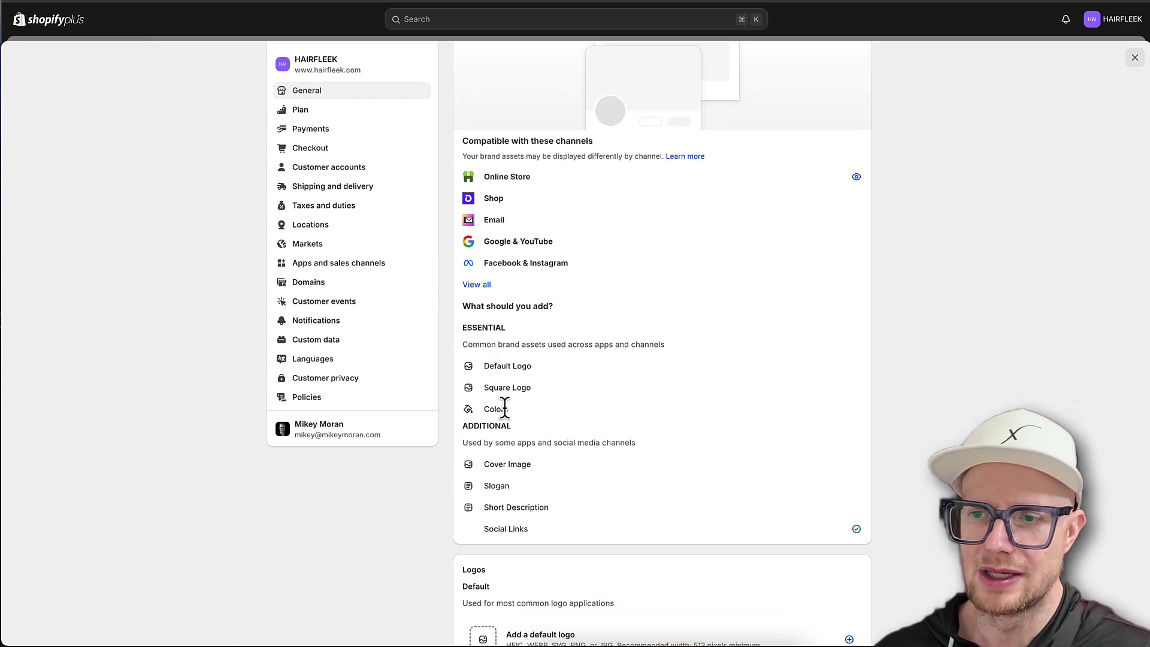
pyautogui.scroll(-4, 513, 504)
pyautogui.scroll(-1, 537, 469)
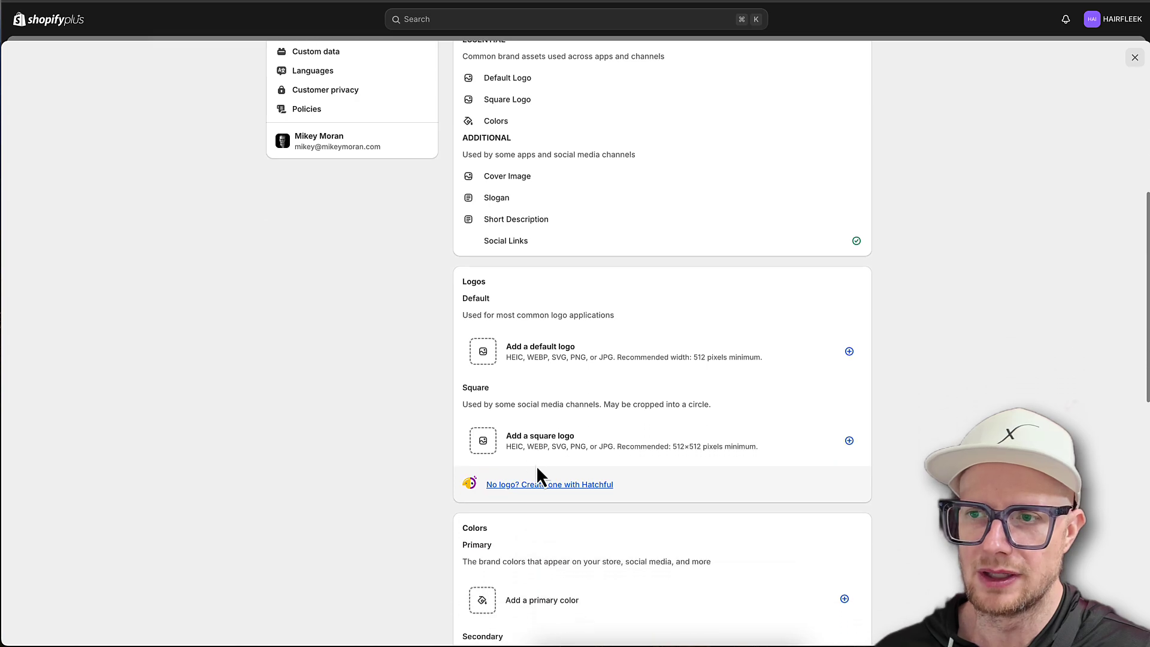
# Step: Set the pink hashtag hairfleek-favicon PNG as the brand's square logo, save the branding, and return to the Collabs profile
pyautogui.click(479, 443)
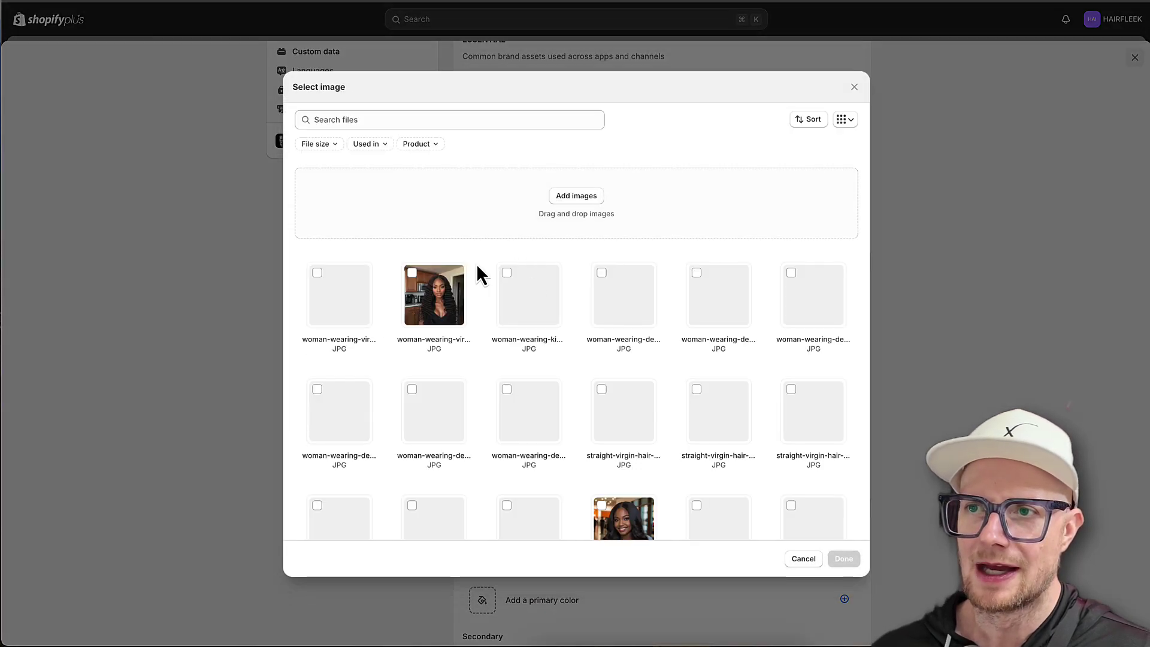
pyautogui.scroll(-10, 612, 314)
pyautogui.scroll(-8, 613, 323)
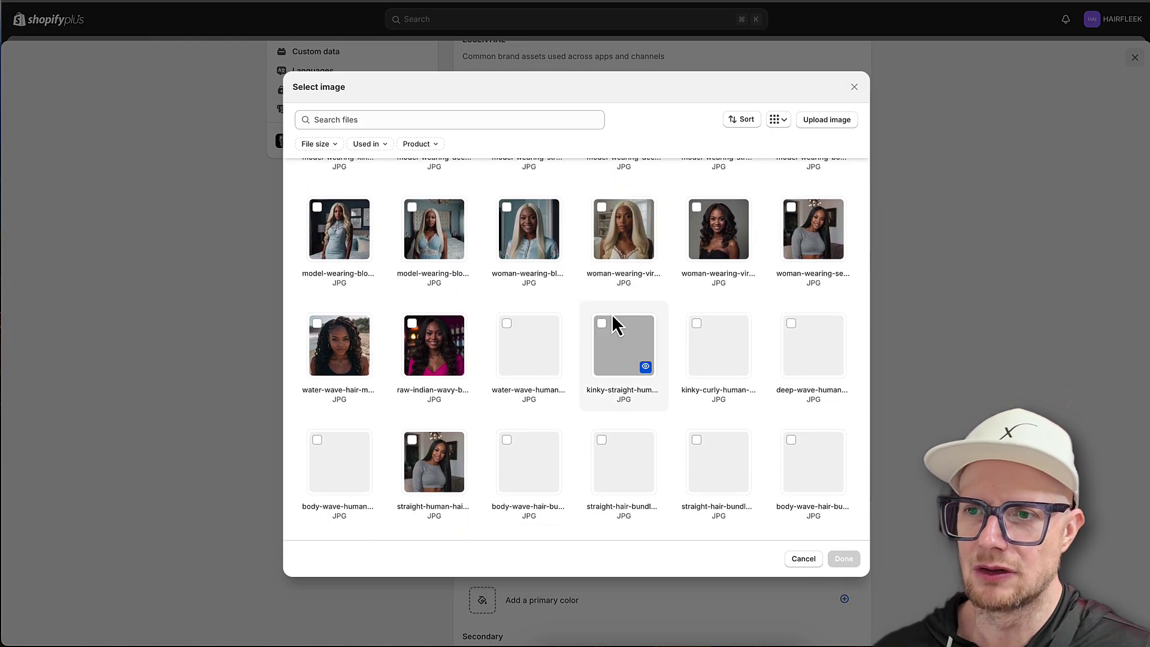
pyautogui.click(608, 315)
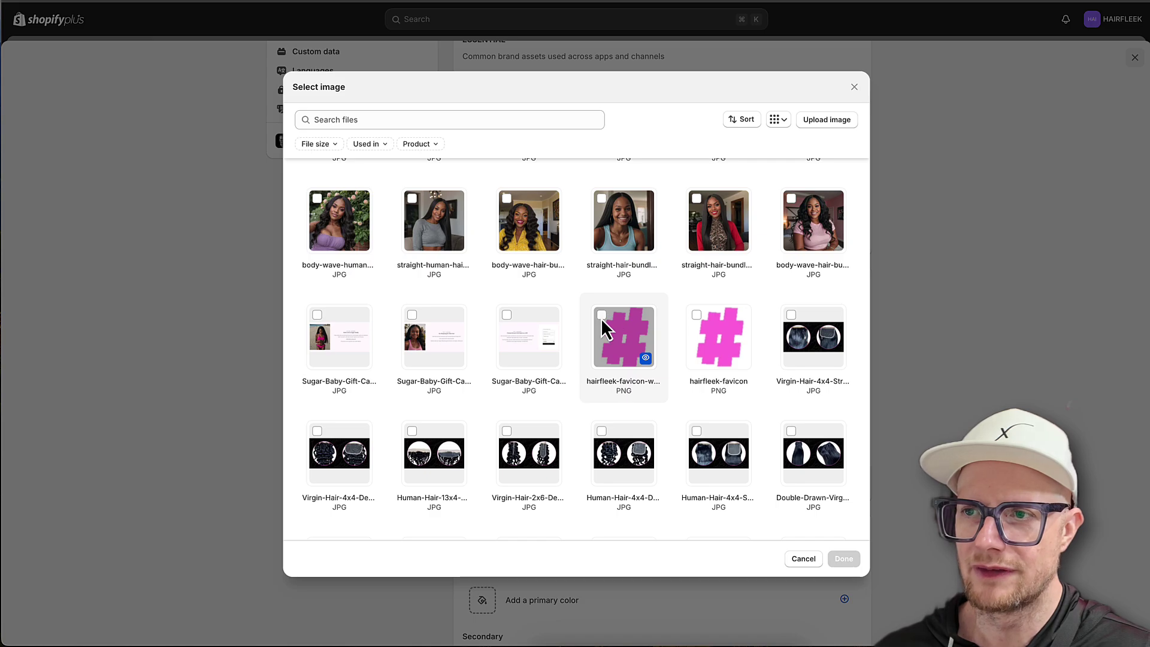
pyautogui.click(843, 561)
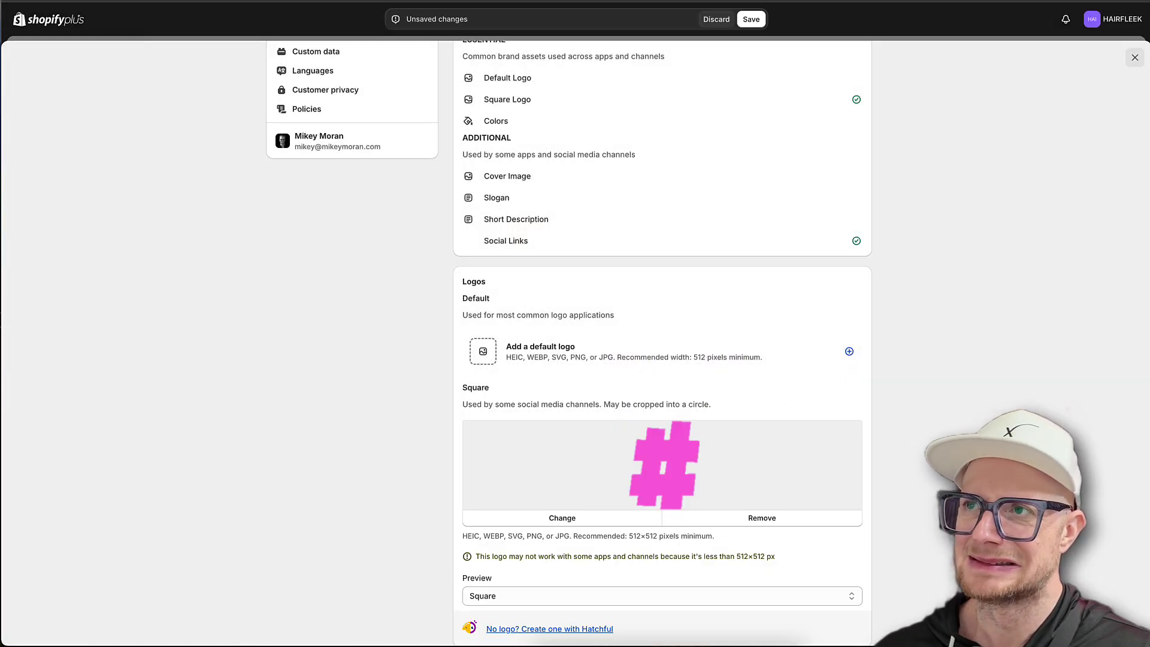
pyautogui.click(751, 20)
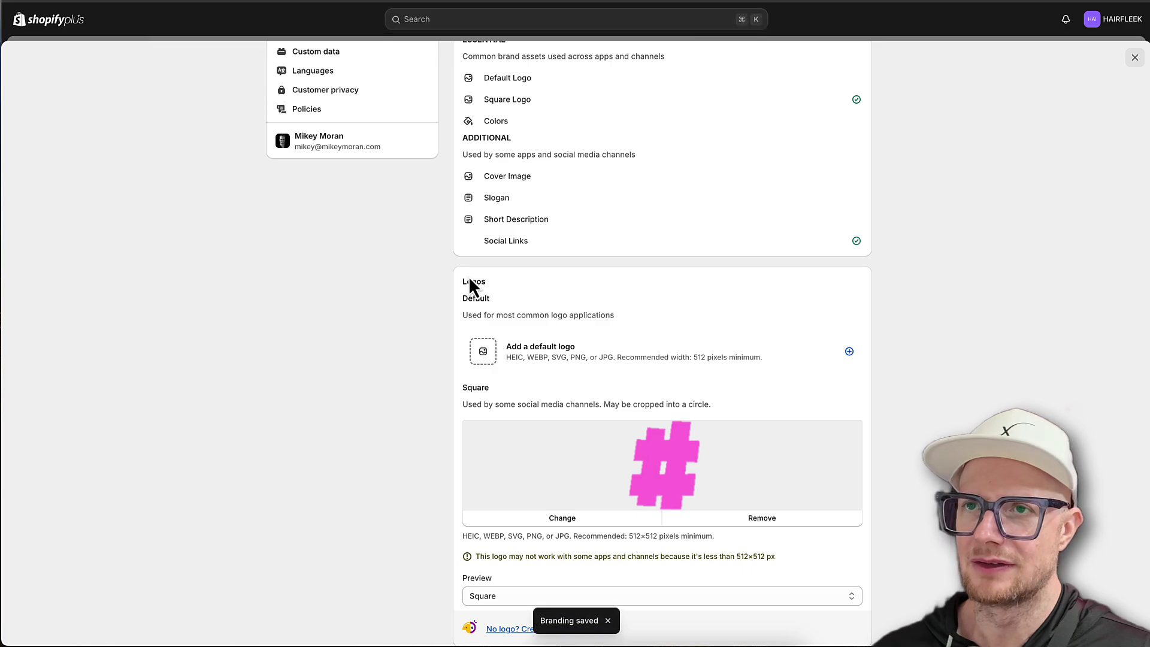
pyautogui.click(1134, 59)
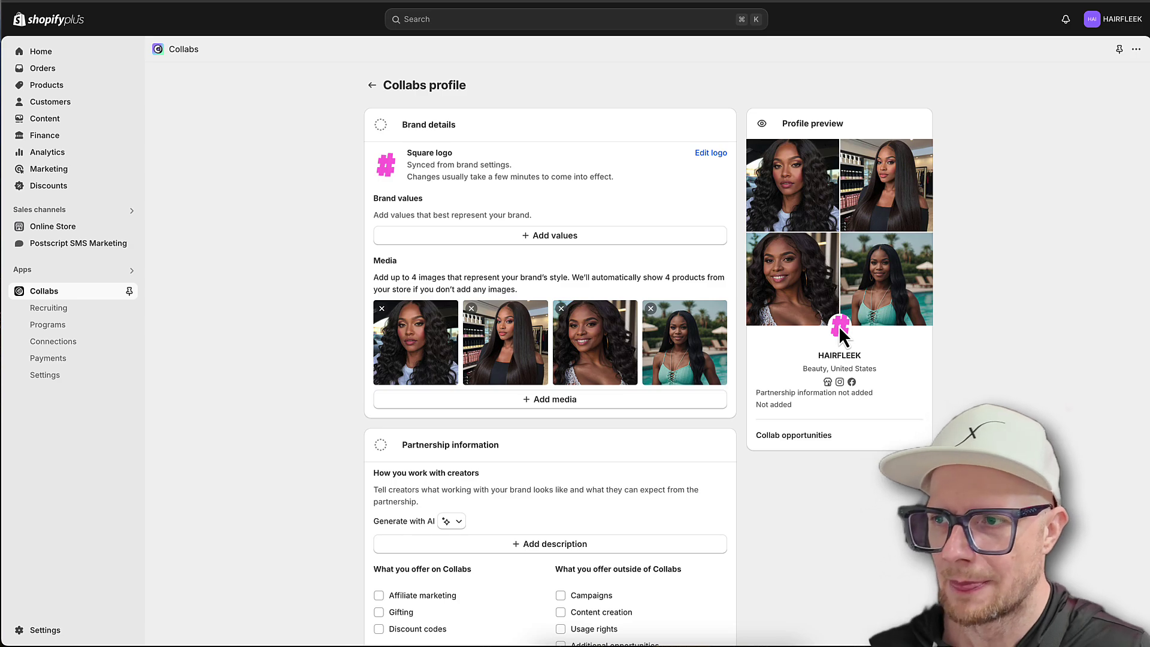
# Step: Look through the available brand values without choosing any, and review the brand details and profile preview
pyautogui.scroll(-1, 360, 420)
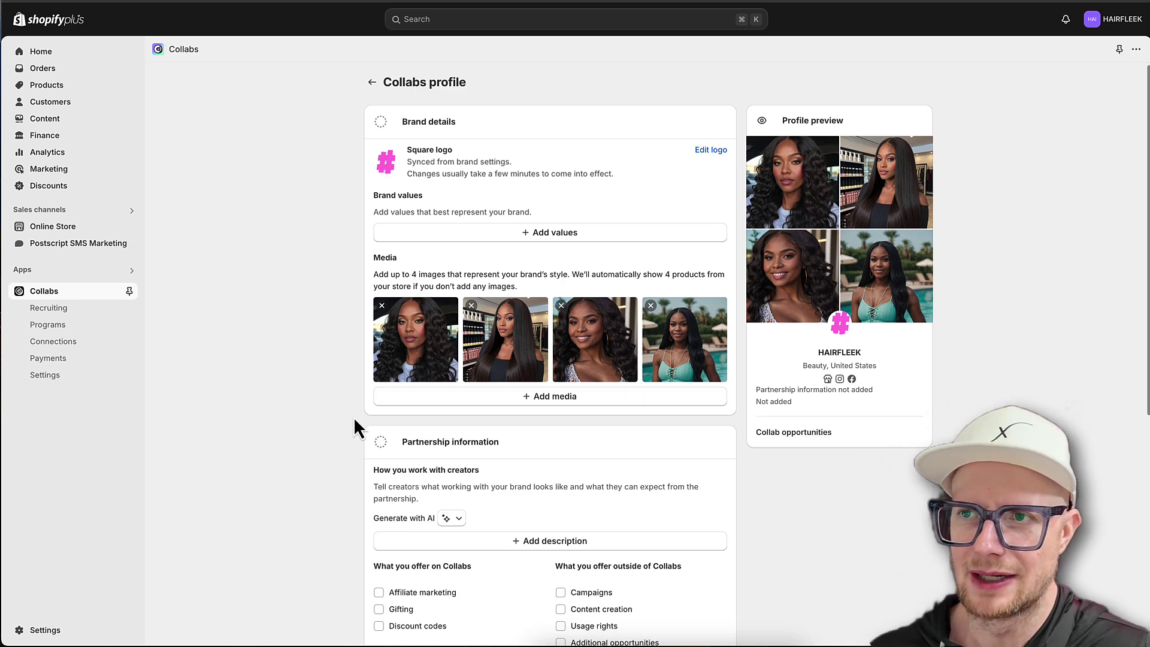
pyautogui.click(471, 234)
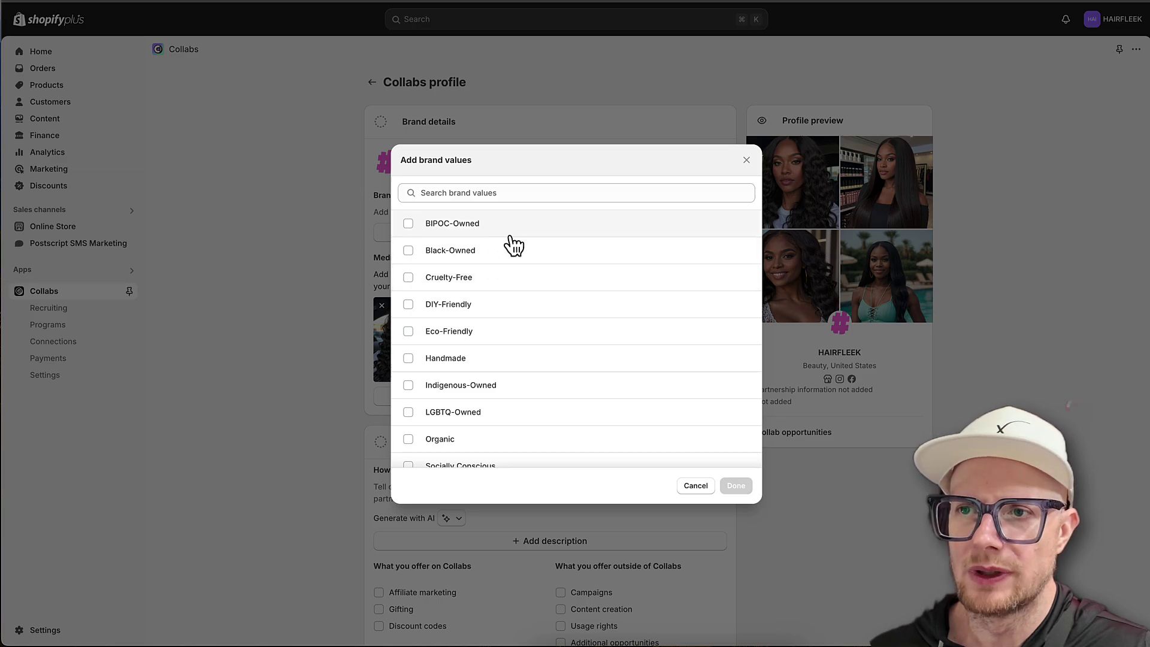
pyautogui.scroll(-4, 515, 248)
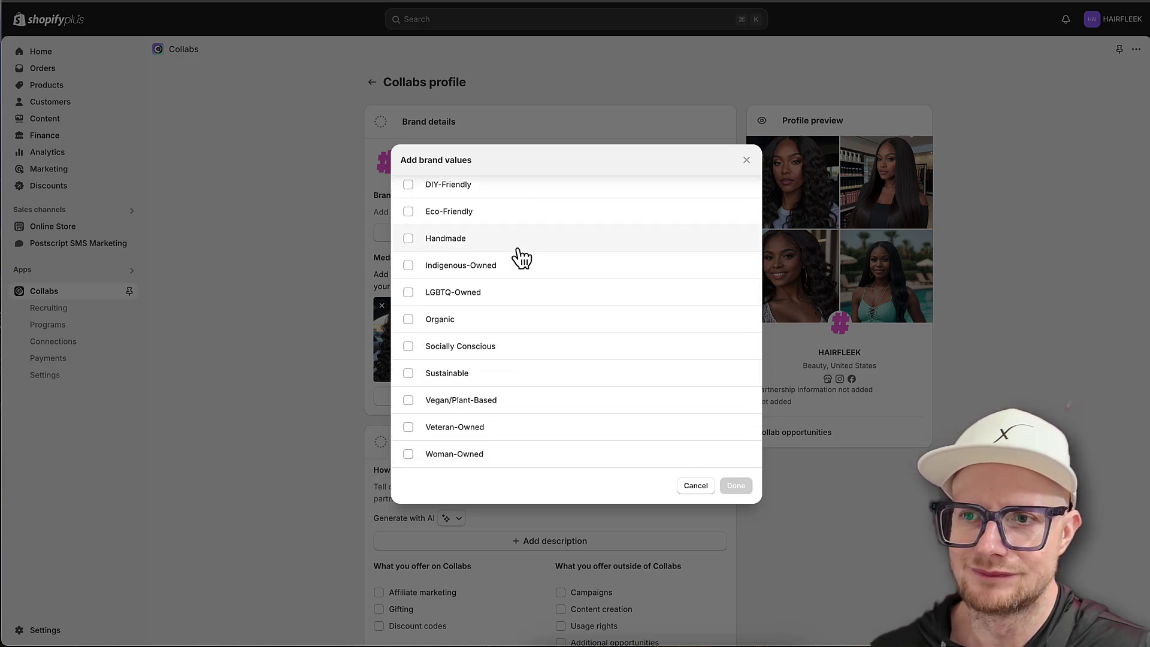
pyautogui.scroll(1, 599, 287)
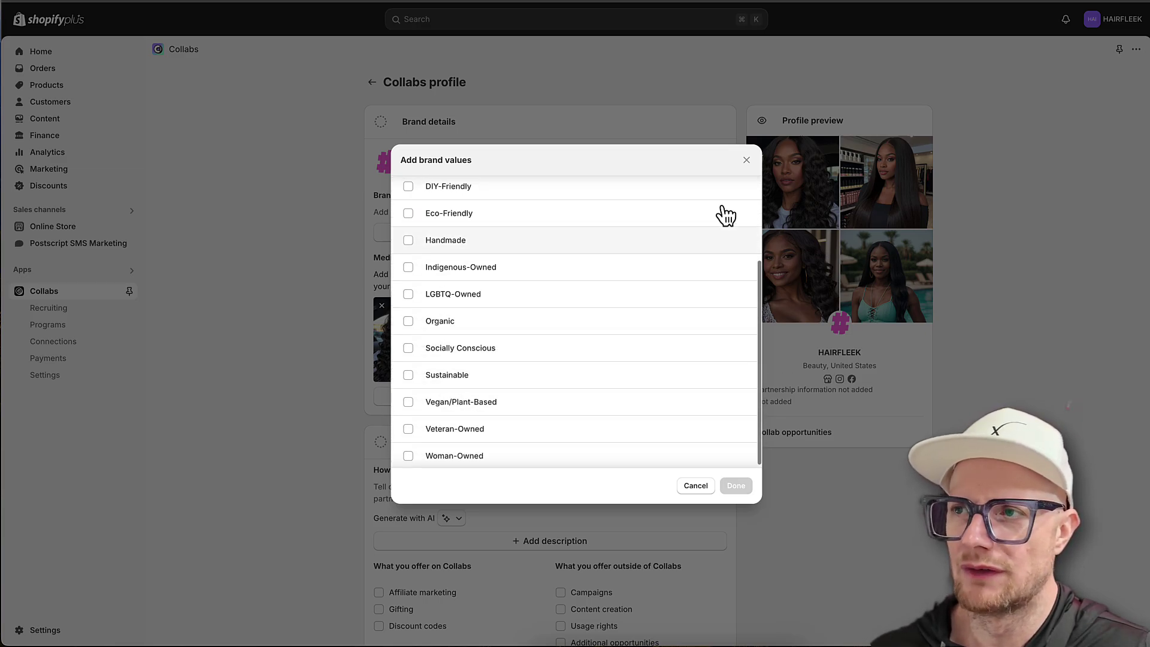
pyautogui.click(746, 162)
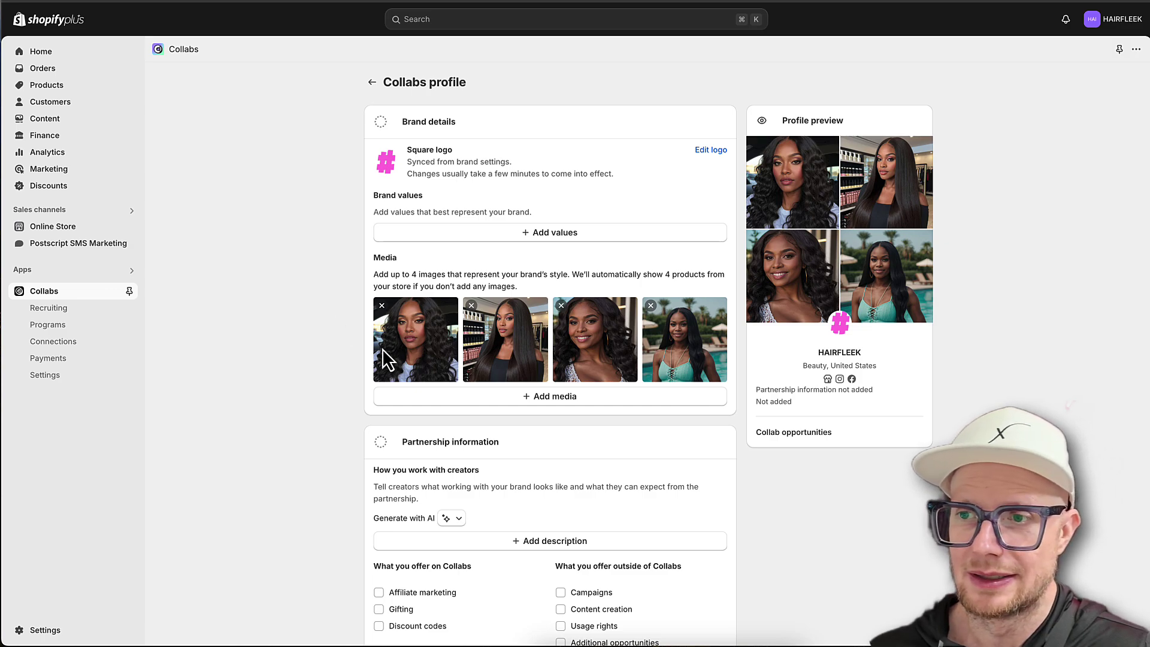
pyautogui.scroll(-5, 384, 359)
pyautogui.scroll(2, 296, 340)
pyautogui.scroll(-2, 296, 340)
pyautogui.scroll(5, 296, 340)
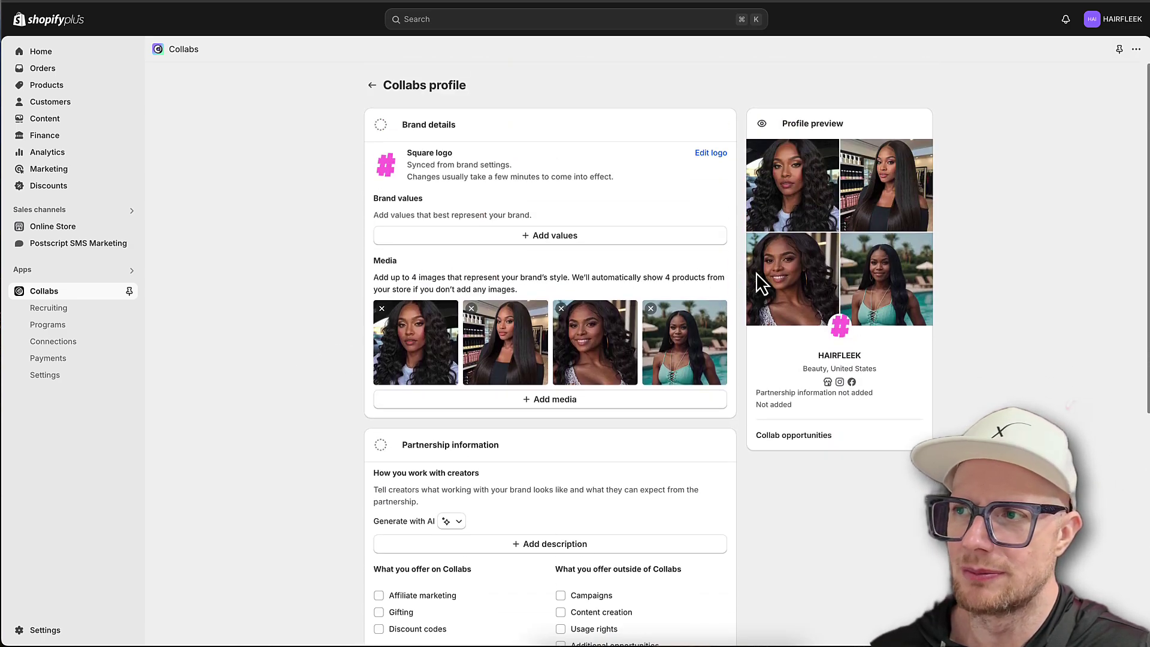
# Step: Offer affiliate marketing, gifting and discount codes on Collabs, plus campaigns, content creation, usage rights and additional opportunities outside it, and save the profile
pyautogui.scroll(-4, 257, 447)
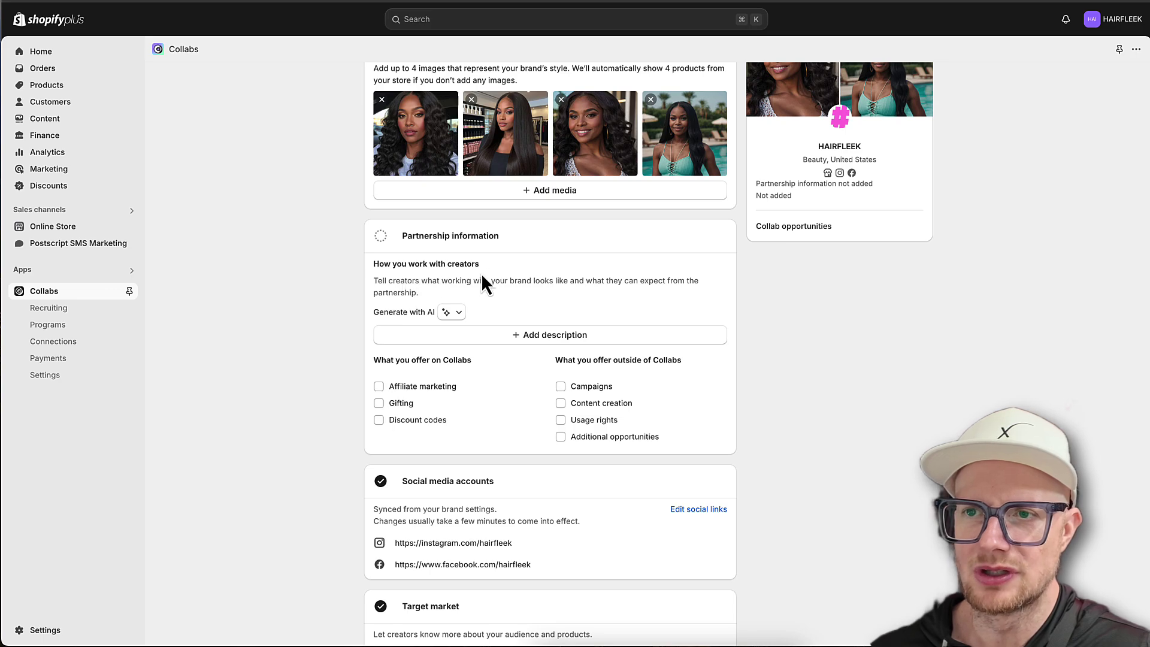
pyautogui.click(379, 386)
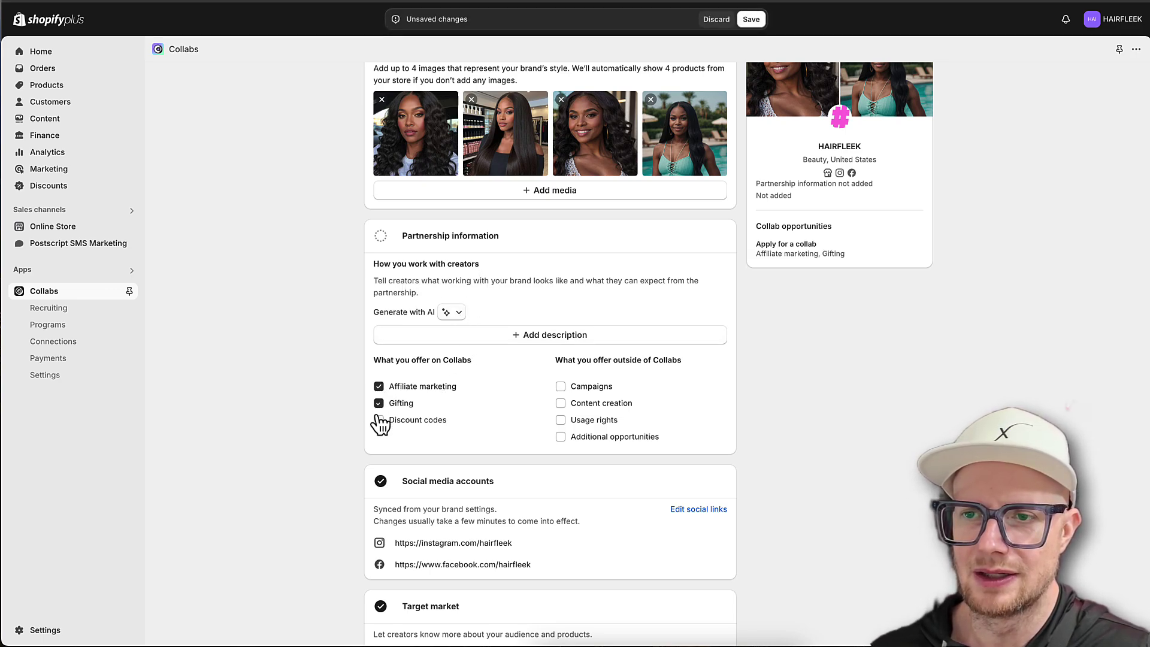
pyautogui.click(378, 420)
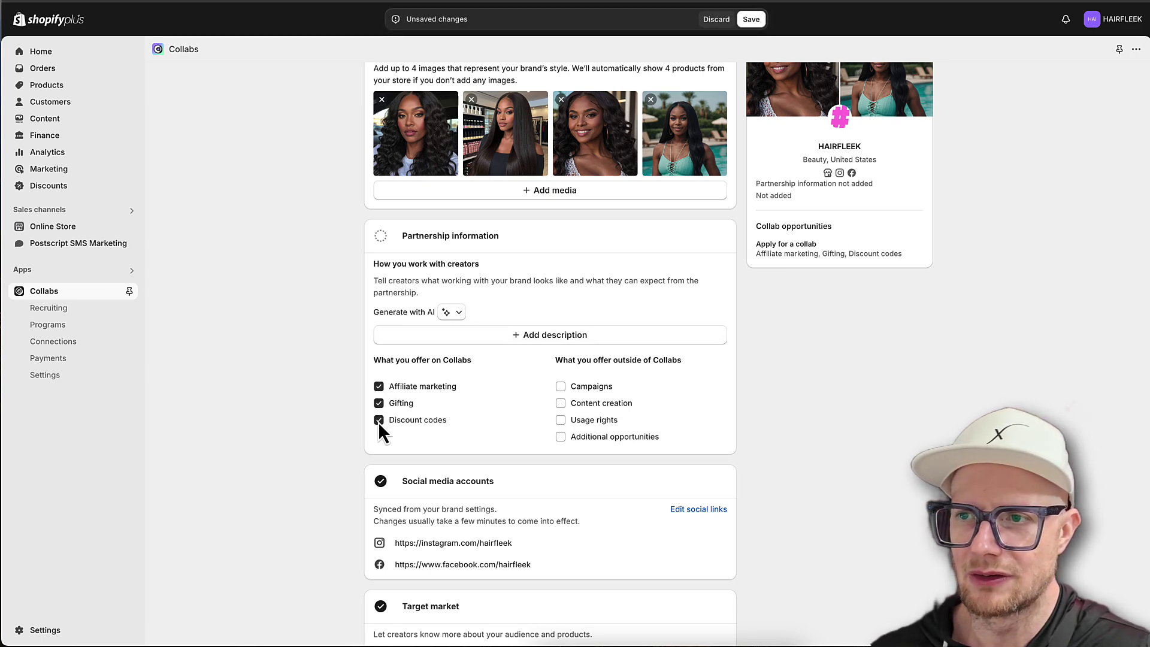
pyautogui.click(560, 403)
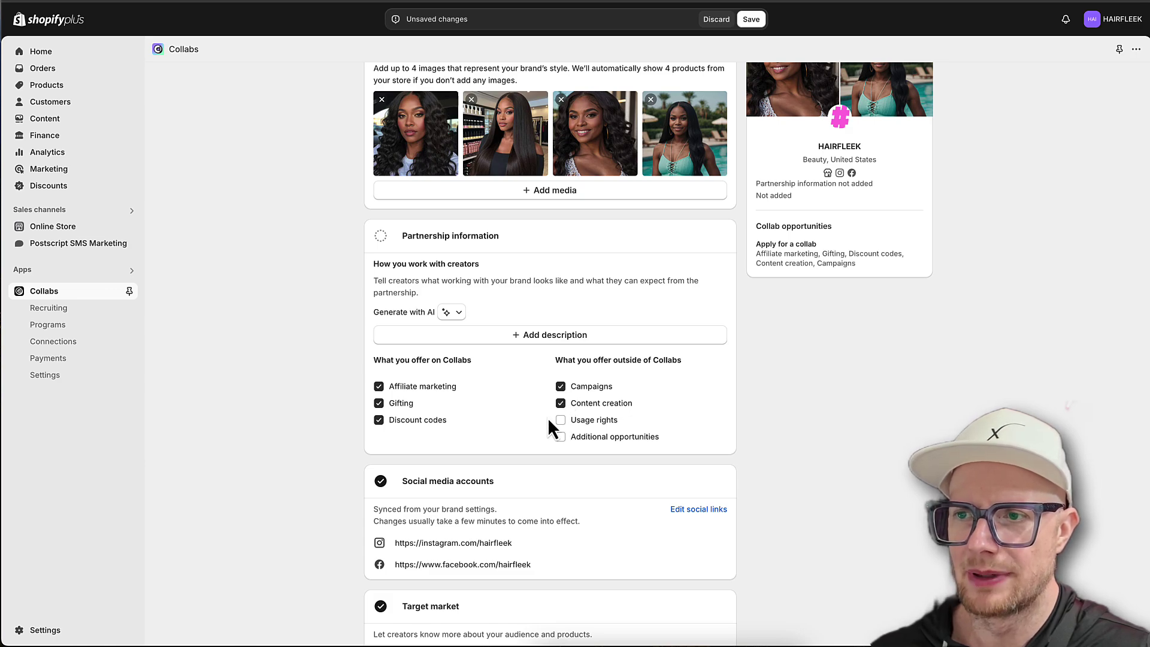
pyautogui.click(560, 437)
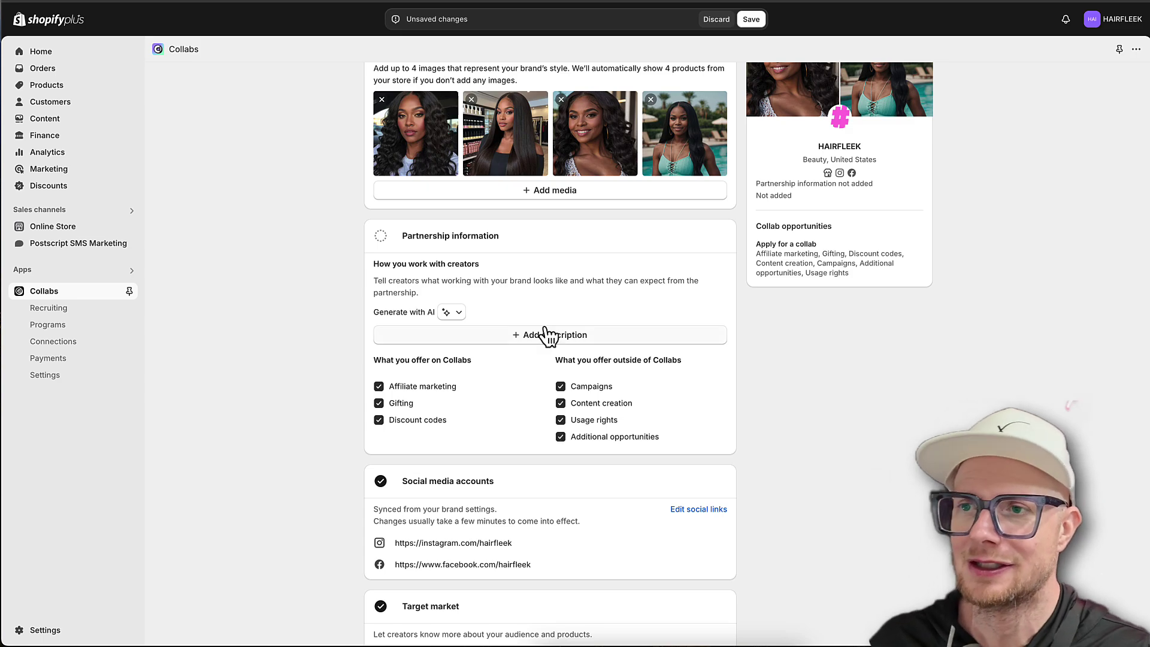
pyautogui.click(754, 19)
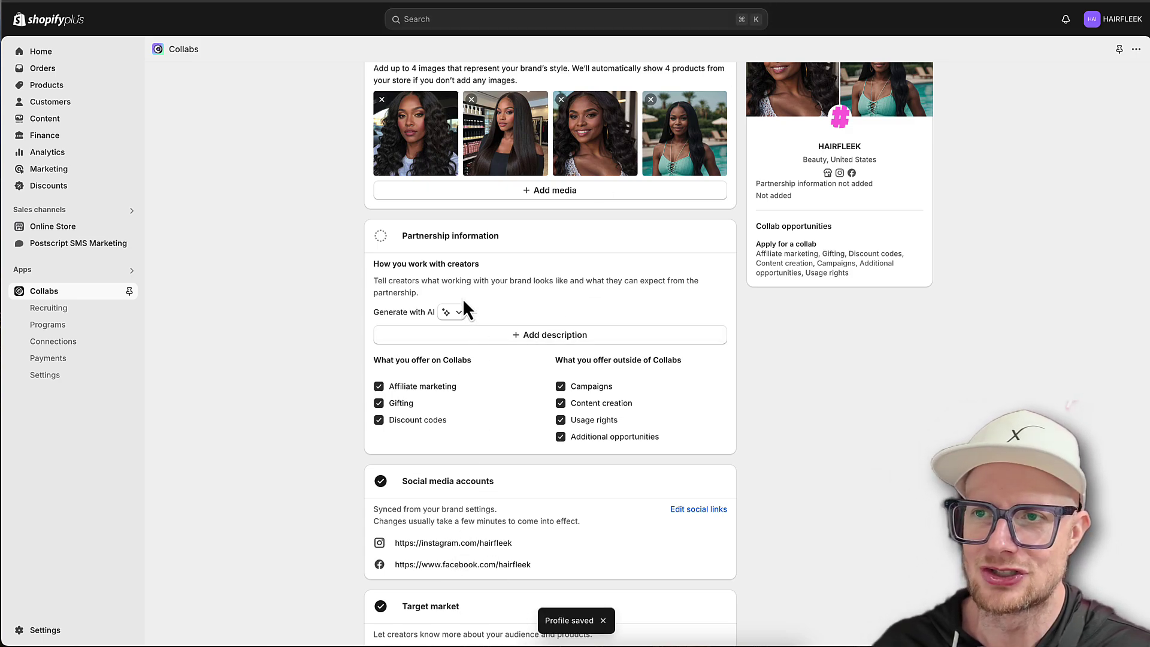
# Step: Open the description of how the brand works with creators and check its AI generation option
pyautogui.click(458, 341)
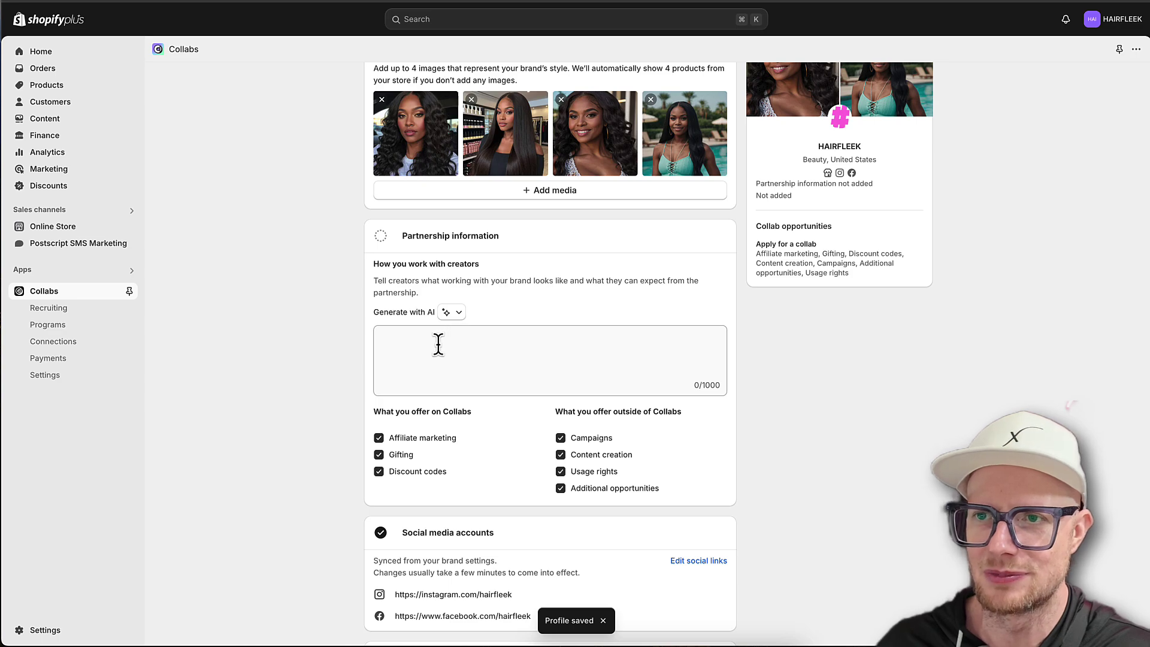
pyautogui.click(437, 345)
pyautogui.click(447, 313)
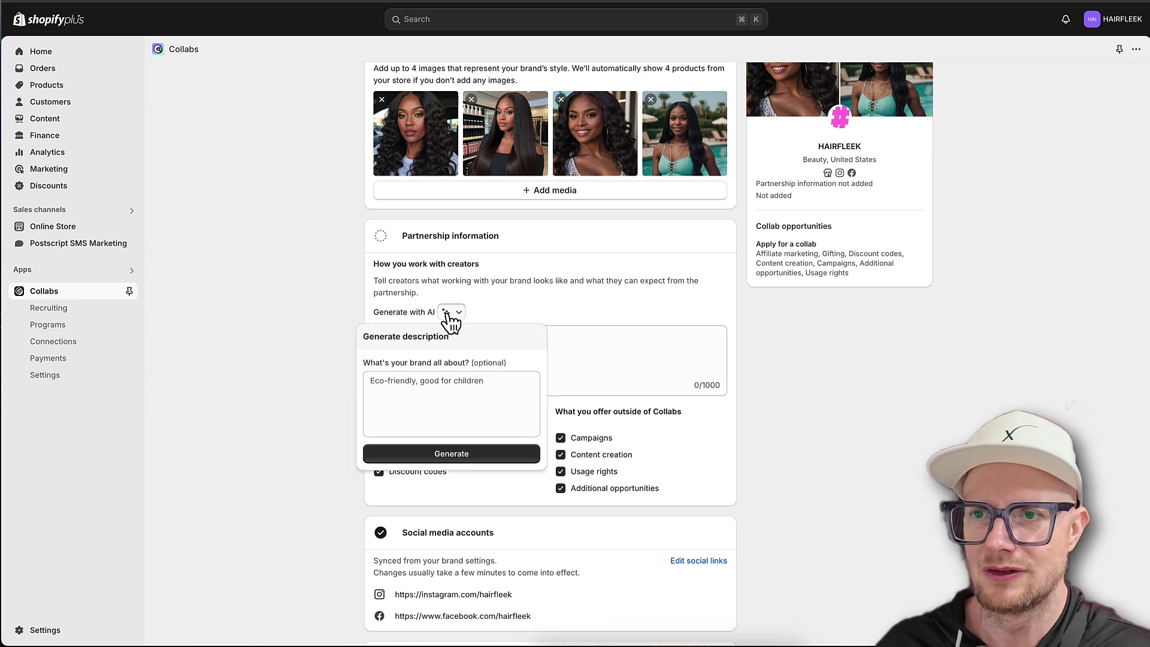
pyautogui.click(447, 313)
pyautogui.click(441, 339)
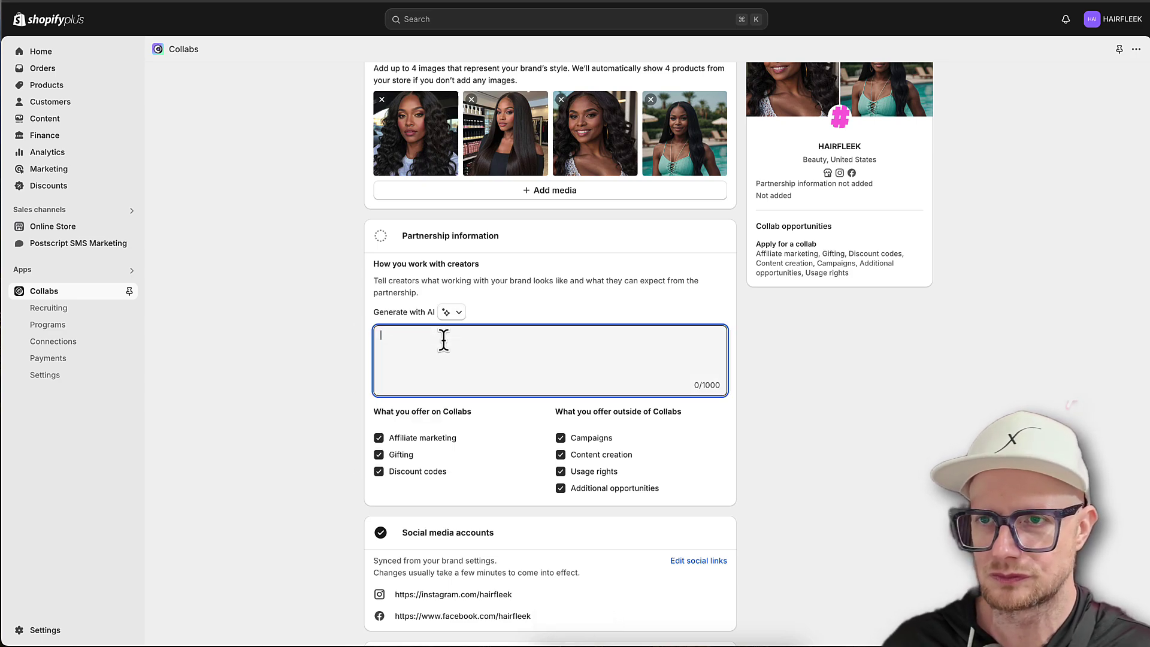
# Step: Begin the partnership description with "HAIRFLEEK is a fun and flirty style hair company that offers the best prices on hair bundles, closures, and lace frontals."
pyautogui.write('HA')
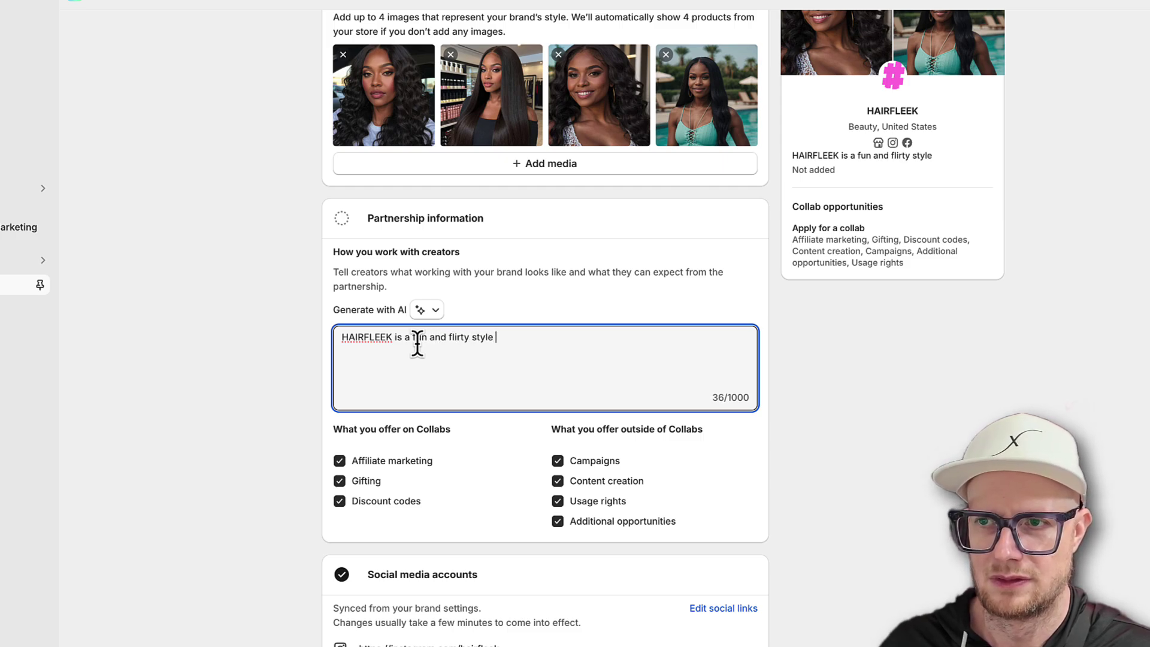
pyautogui.write('y that of')
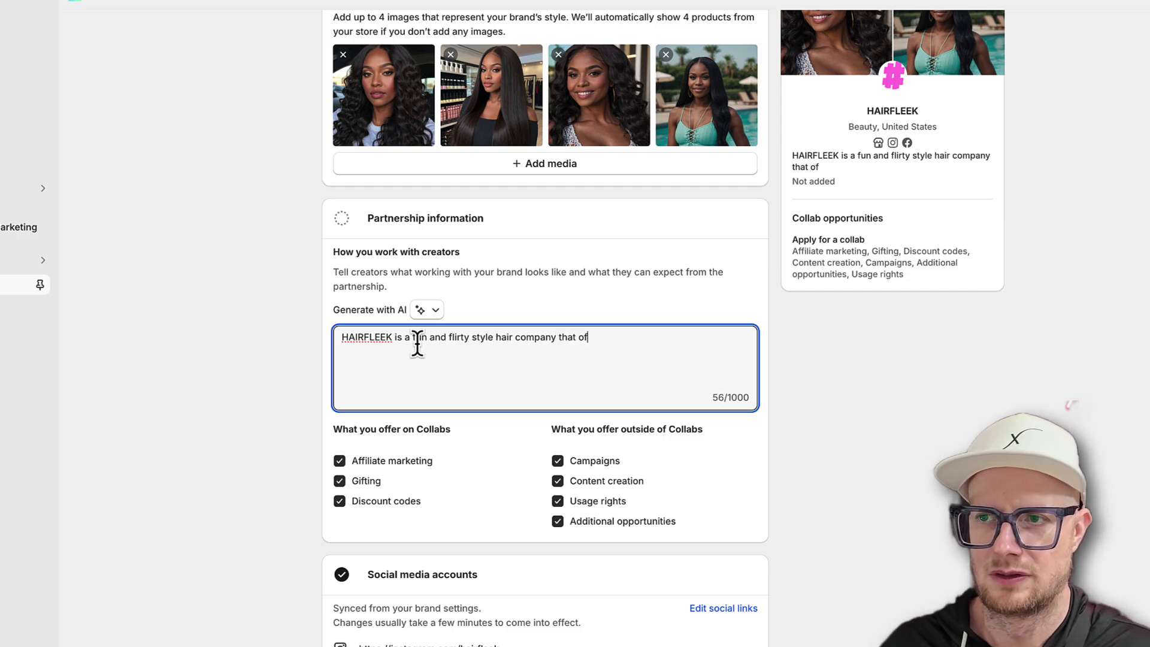
pyautogui.write('fers the best prices on hai')
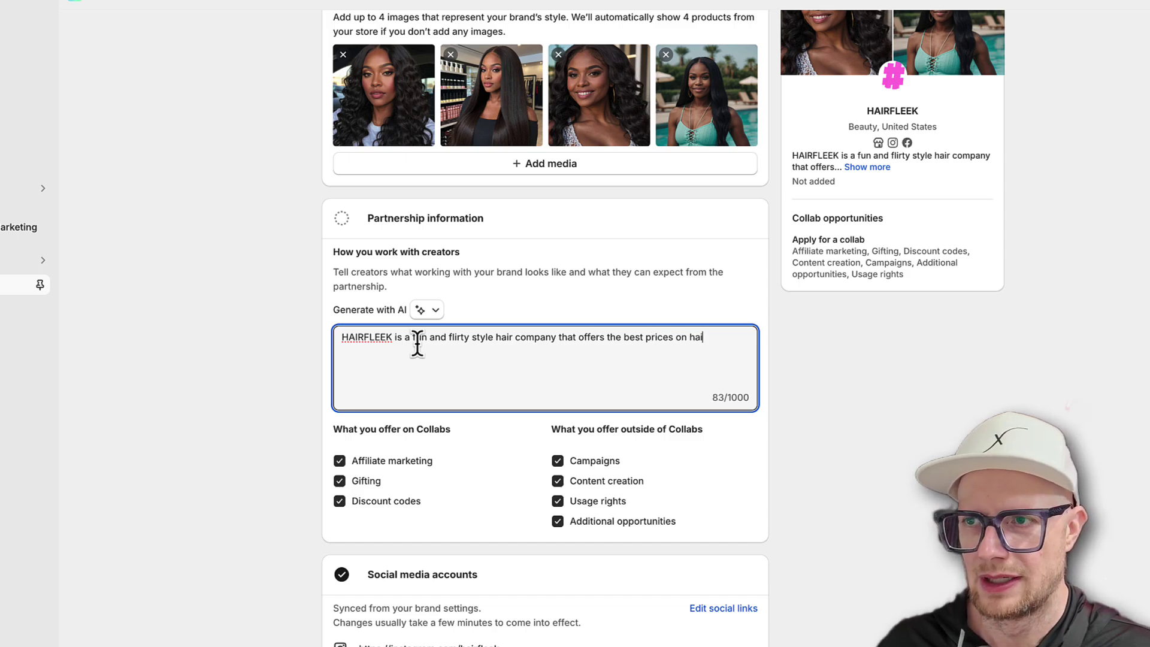
pyautogui.write('ures, ')
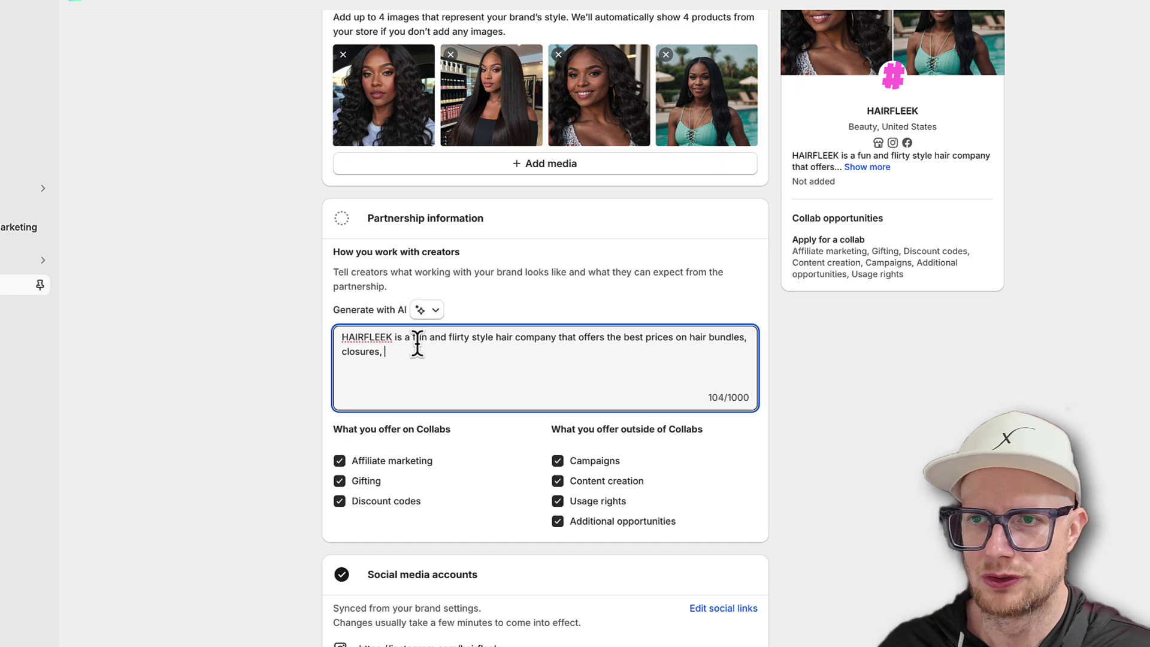
pyautogui.write('and ')
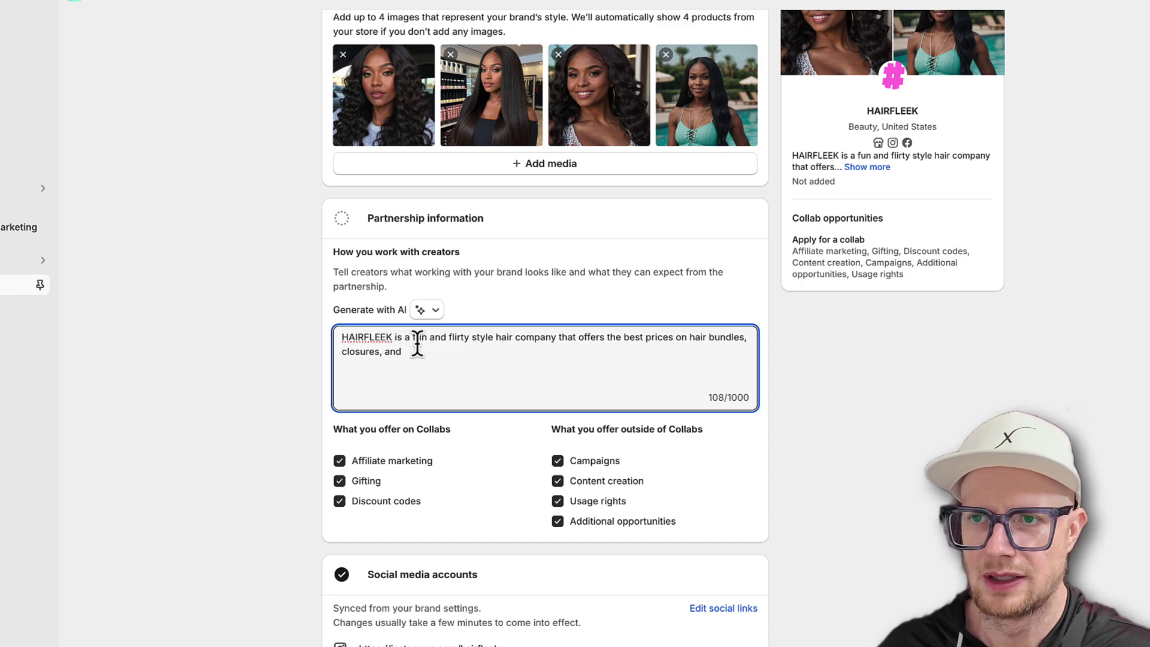
pyautogui.write('flace frontals. ')
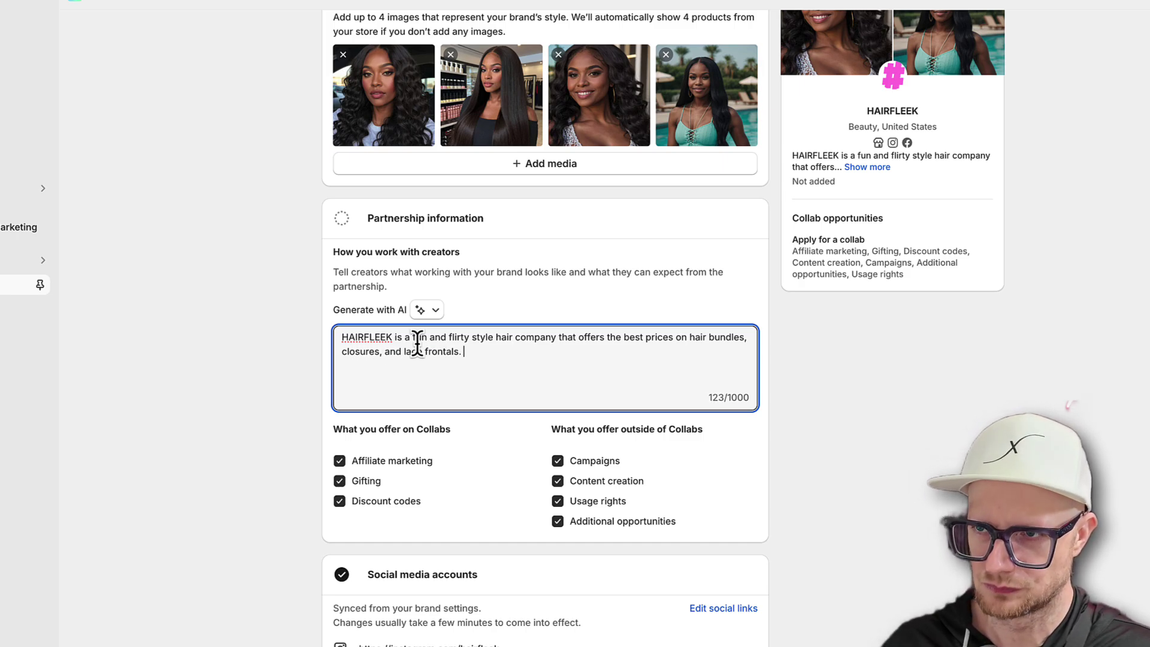
# Step: Continue the partnership description with "Our website verbiage is unique and a little sassy."
pyautogui.write('Our ')
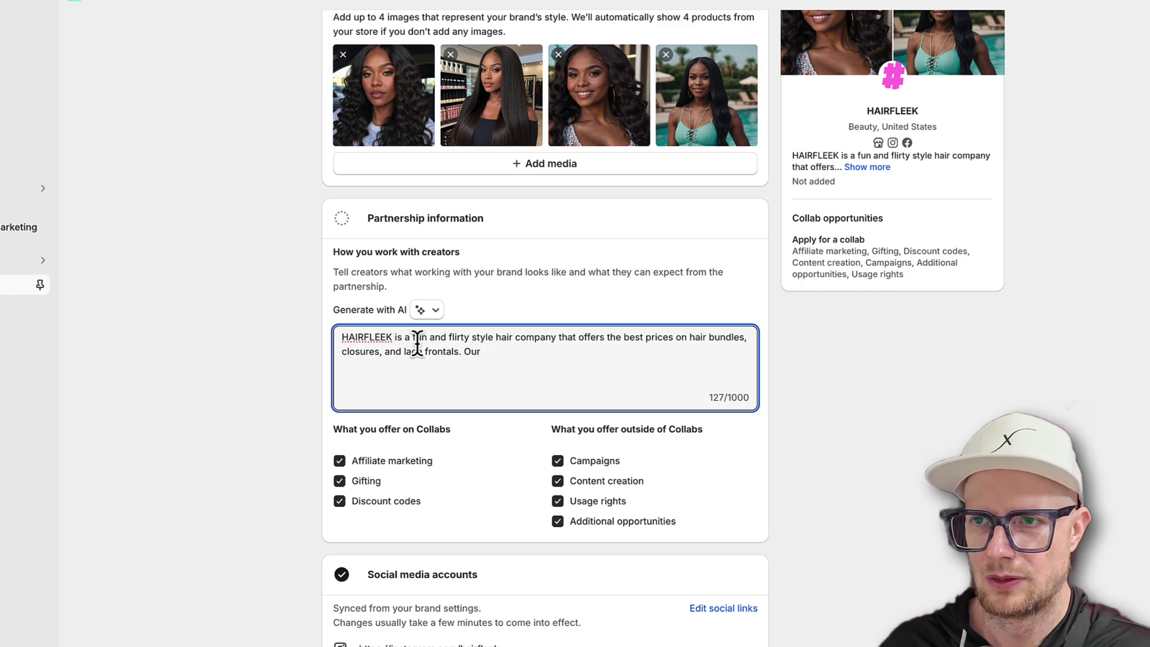
pyautogui.write('website ve')
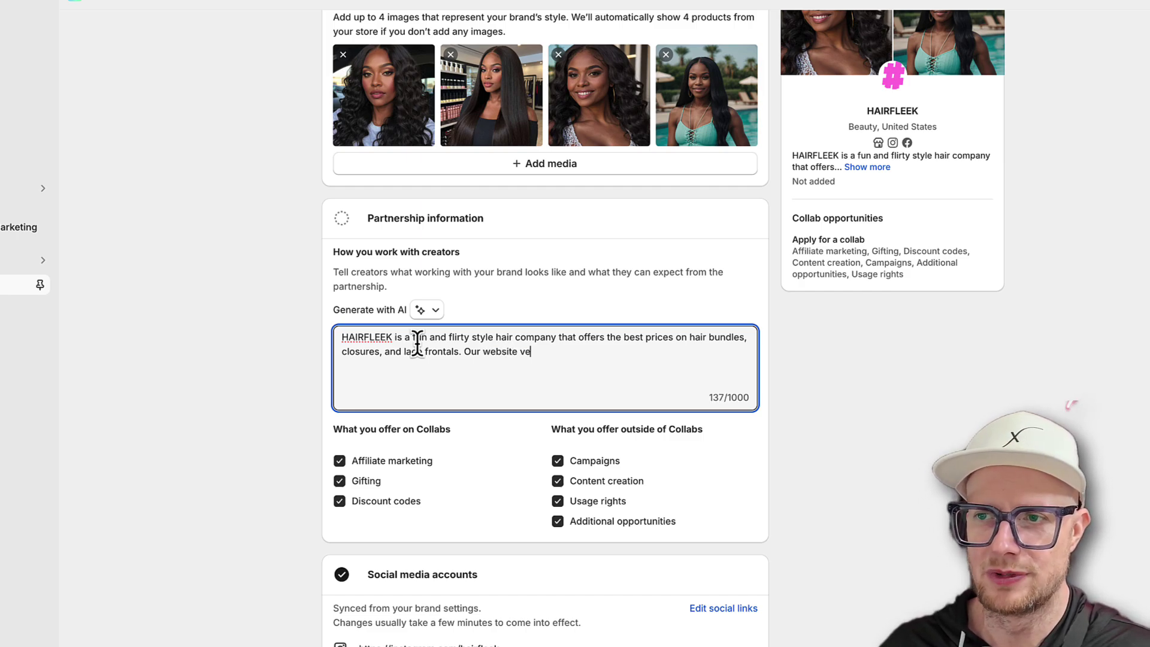
pyautogui.write('rbiage is')
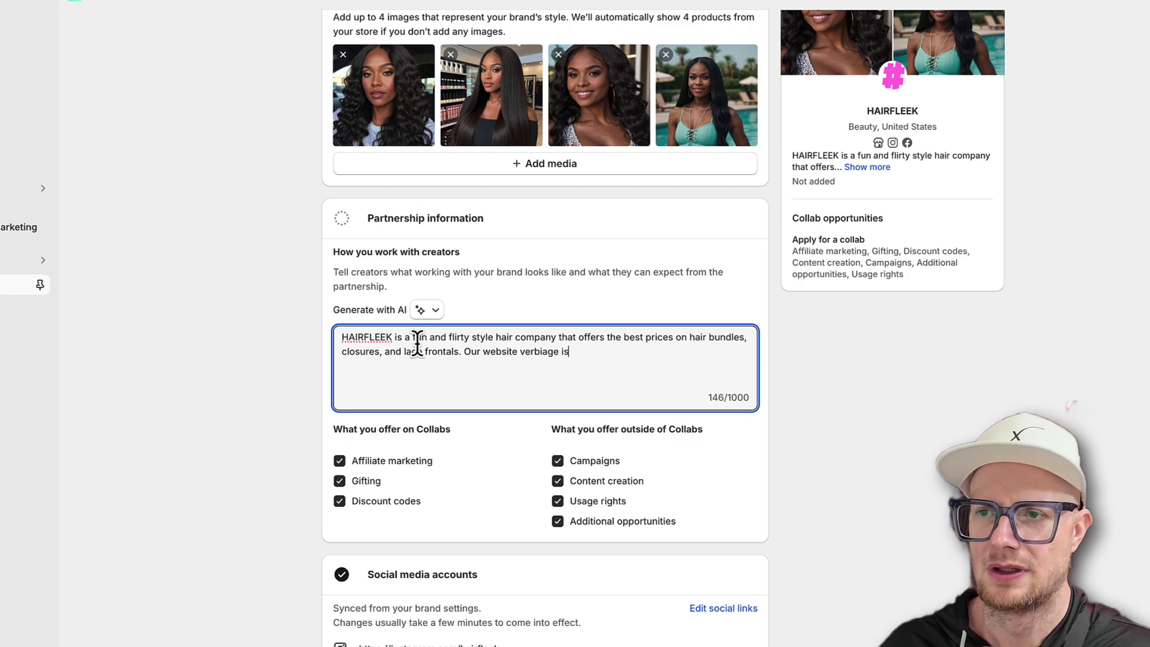
pyautogui.write(' unique and')
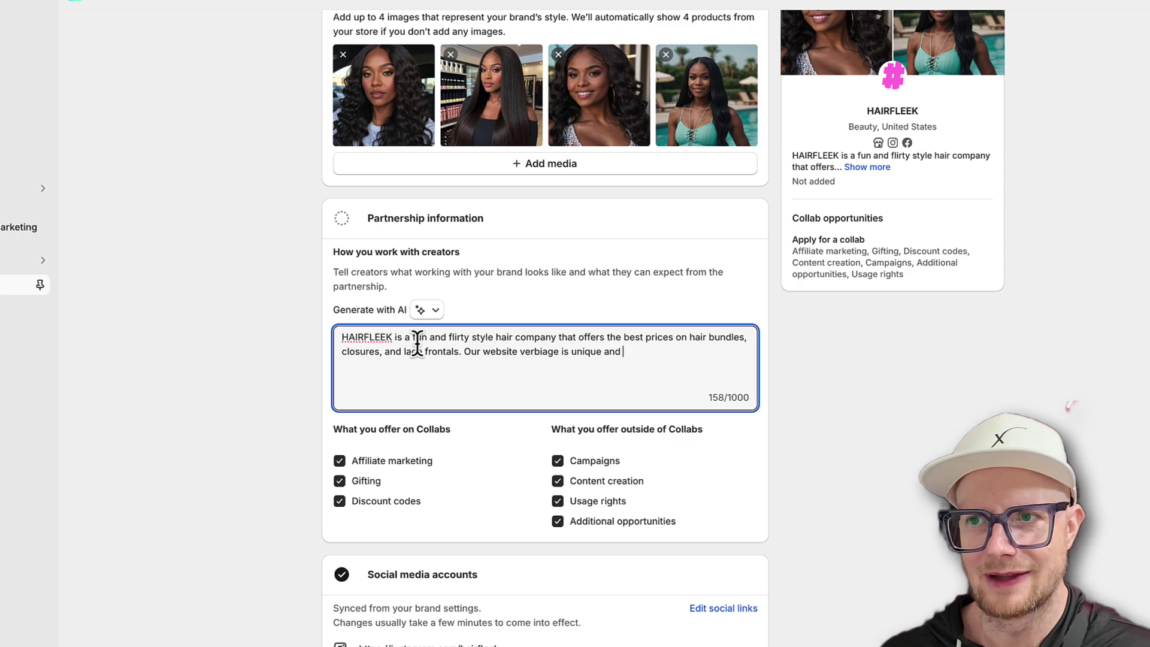
pyautogui.write('a l')
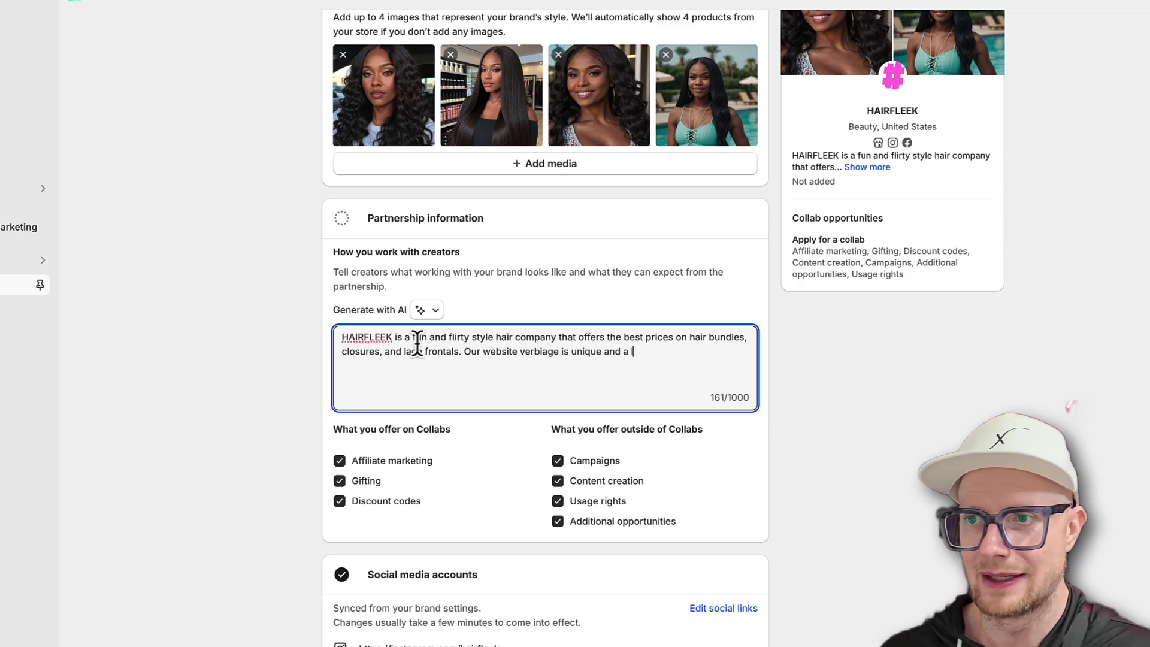
pyautogui.write('ittle sads')
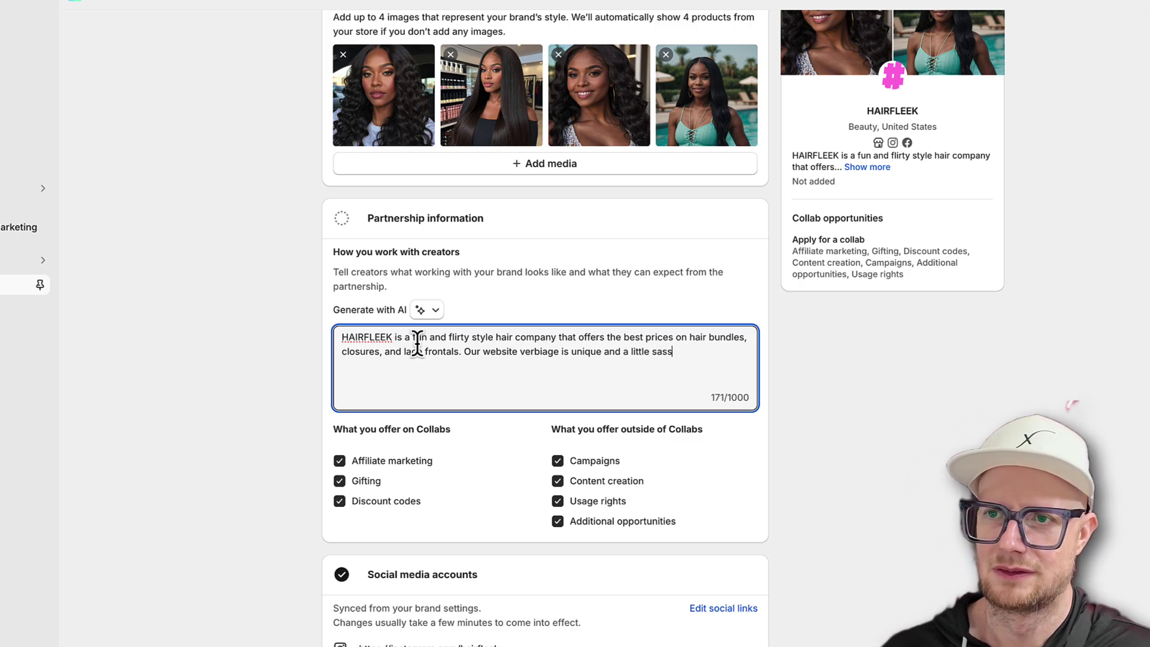
pyautogui.write('y. We are loo')
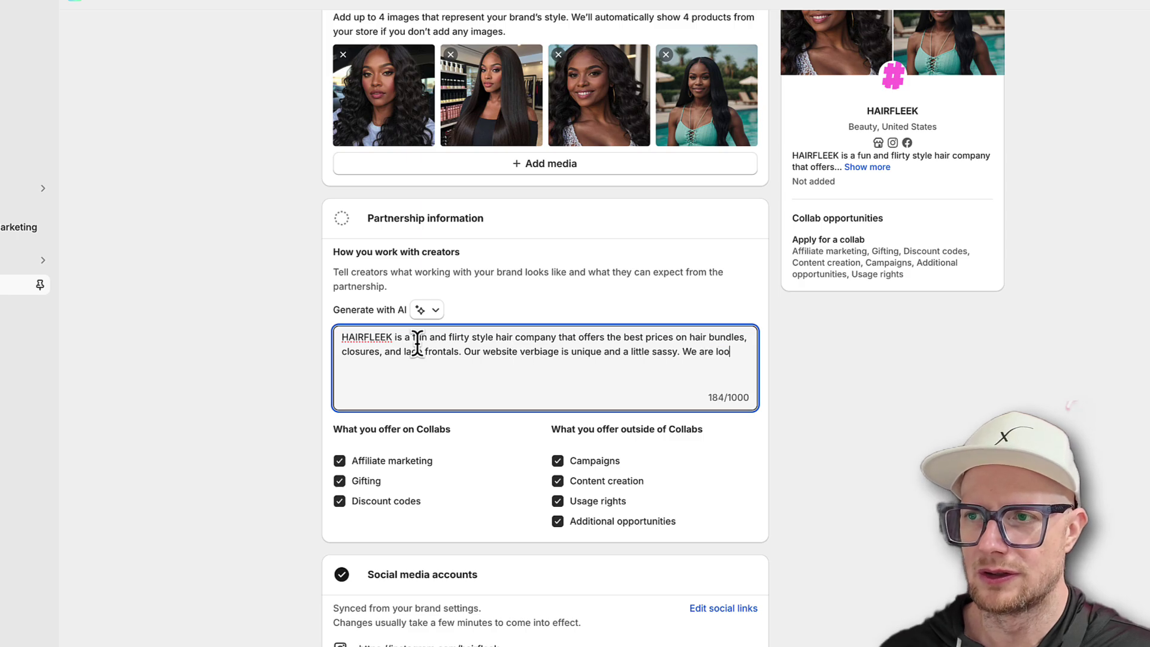
# Step: Finish the partnership description with "We are looking for creators to create content for our social platforms and website." and save the profile
pyautogui.write('king for create')
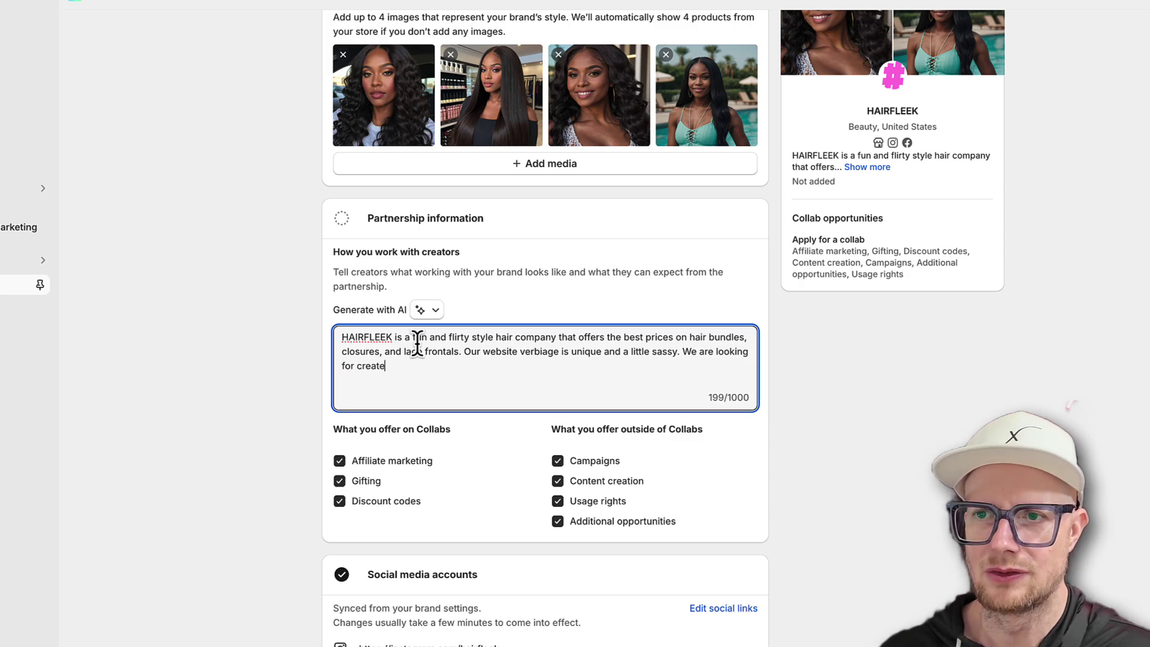
pyautogui.press('BackSpace')
pyautogui.write('ors to c')
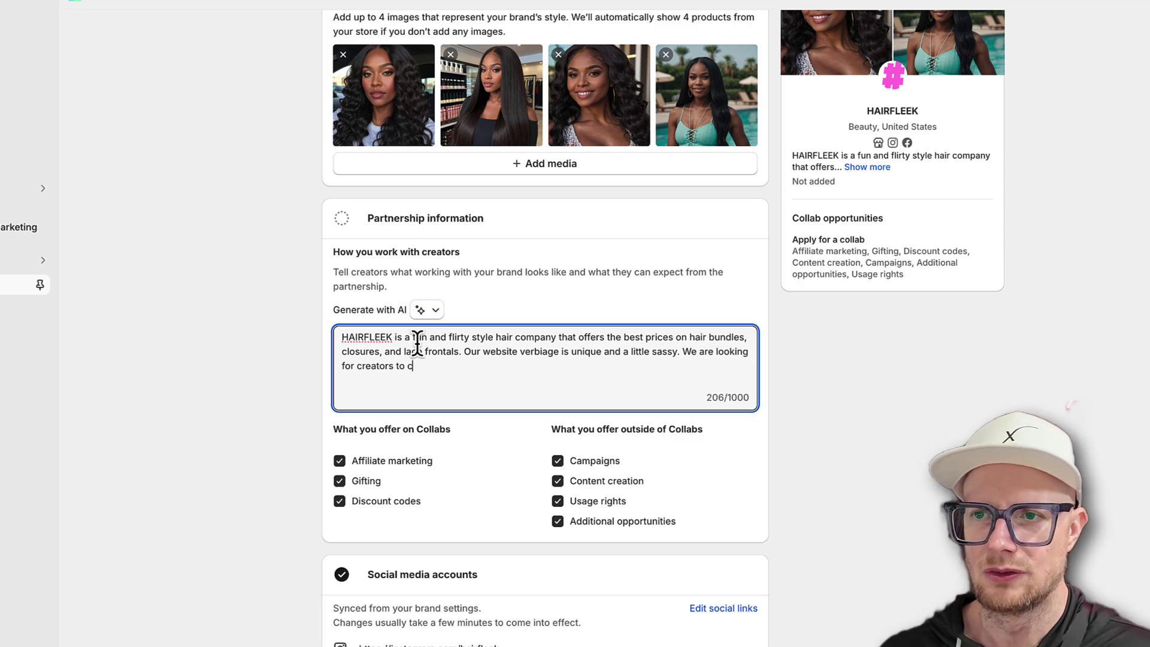
pyautogui.write('reate content ')
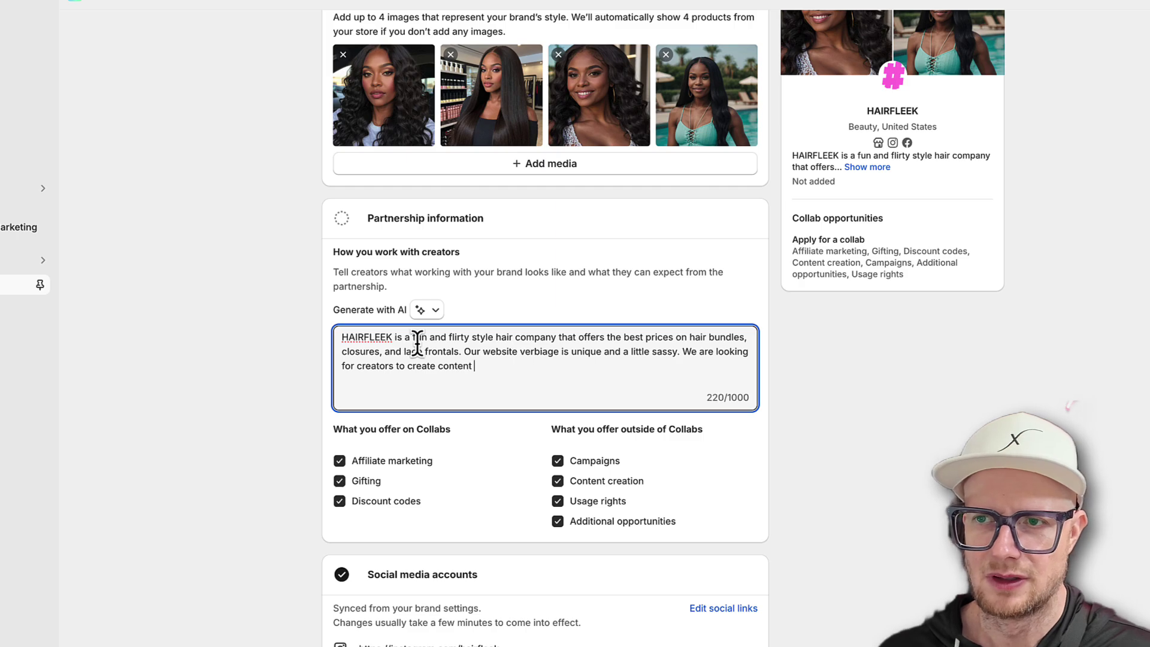
pyautogui.write('for our social ')
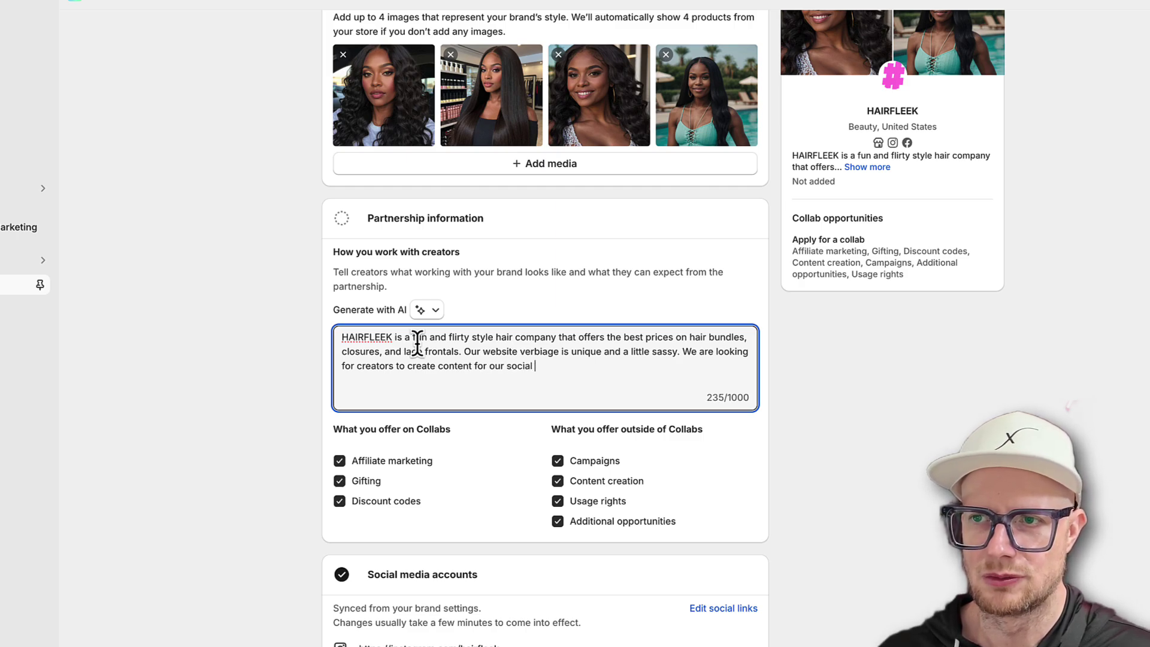
pyautogui.write('platfo')
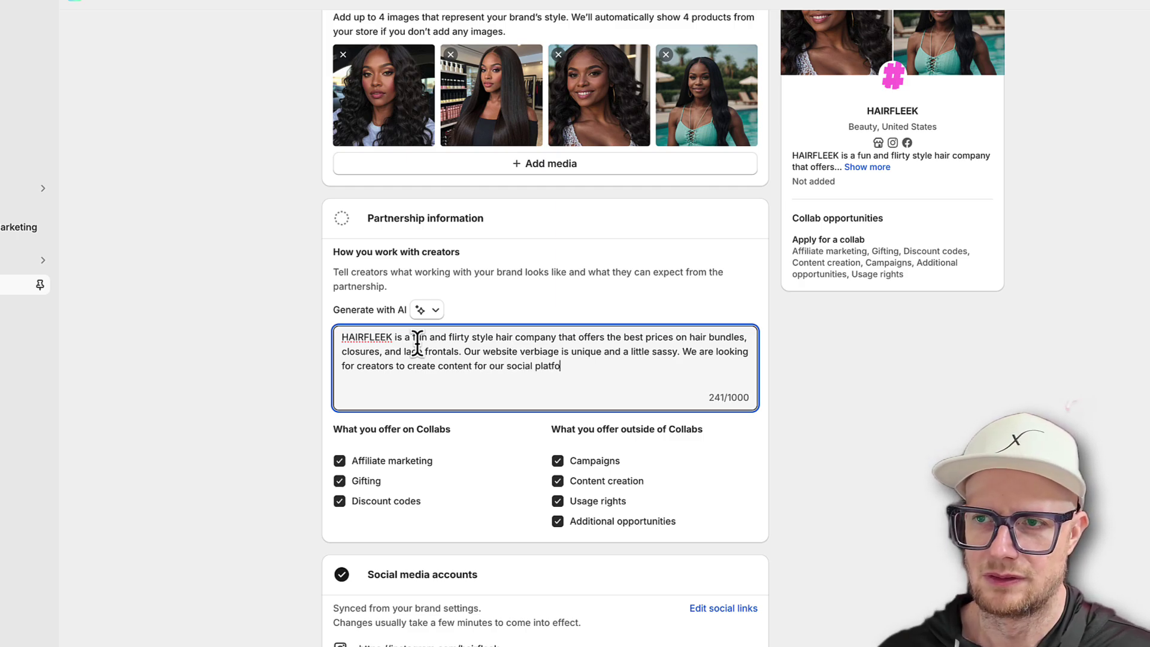
pyautogui.write('rms and website')
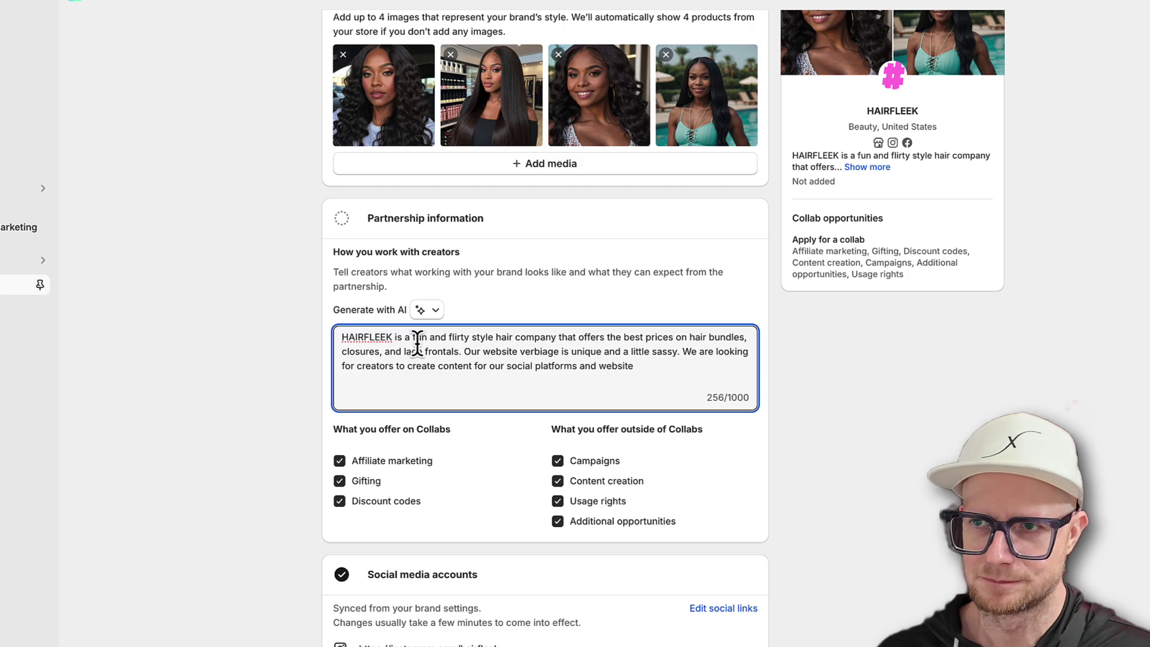
pyautogui.write('.')
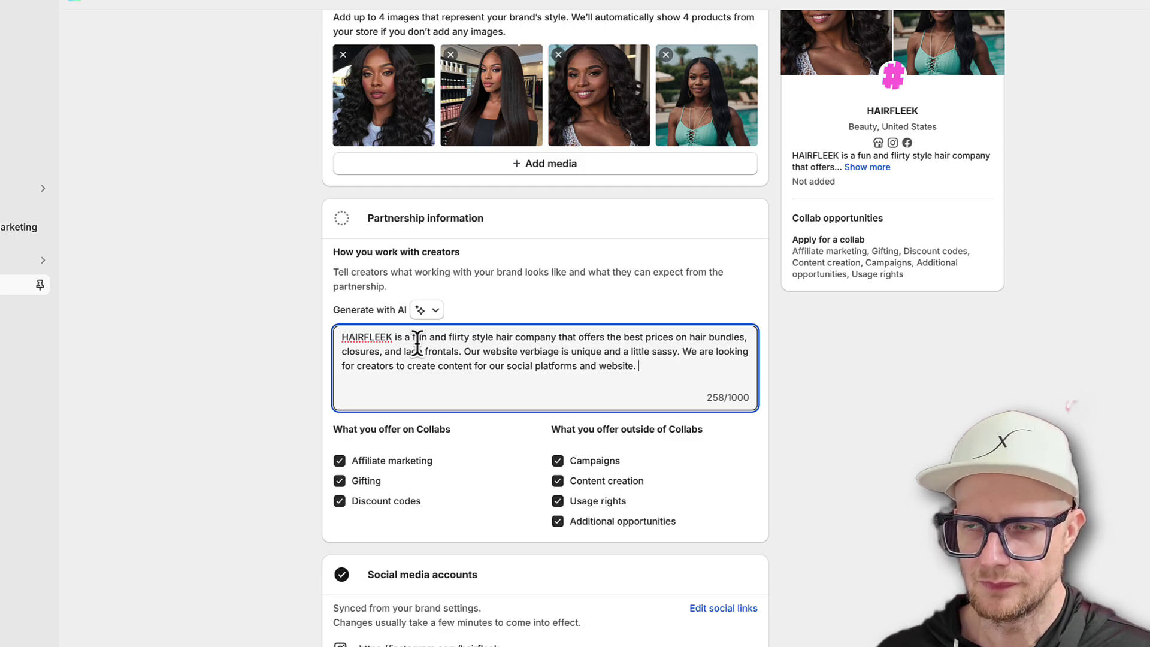
pyautogui.press('BackSpace')
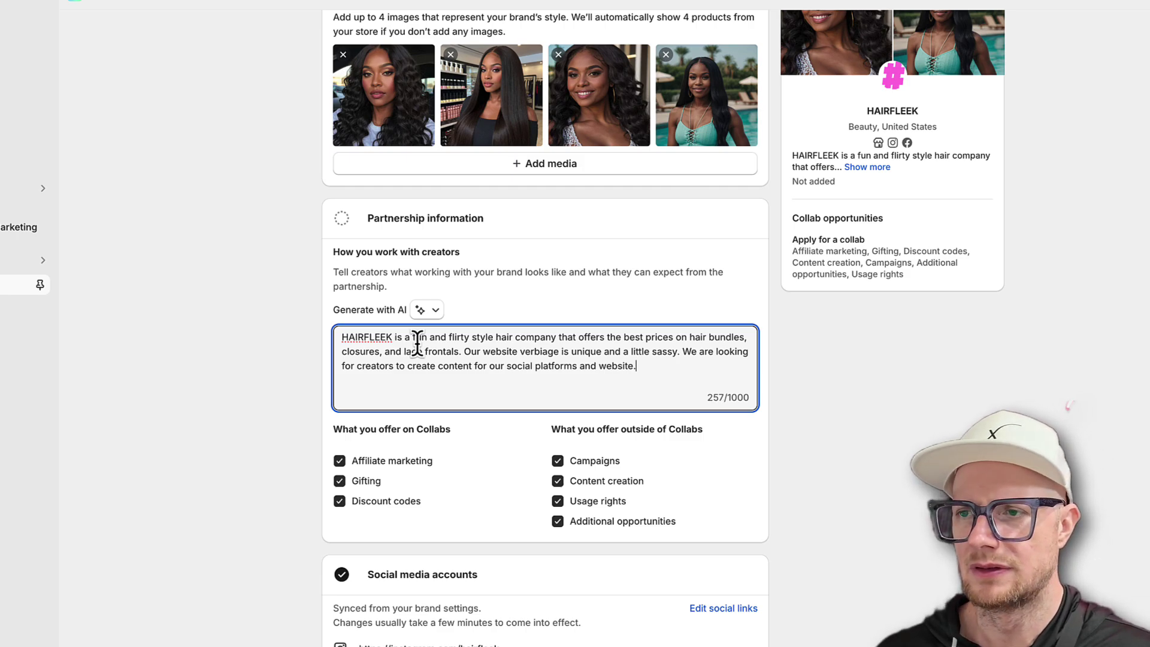
pyautogui.click(828, 429)
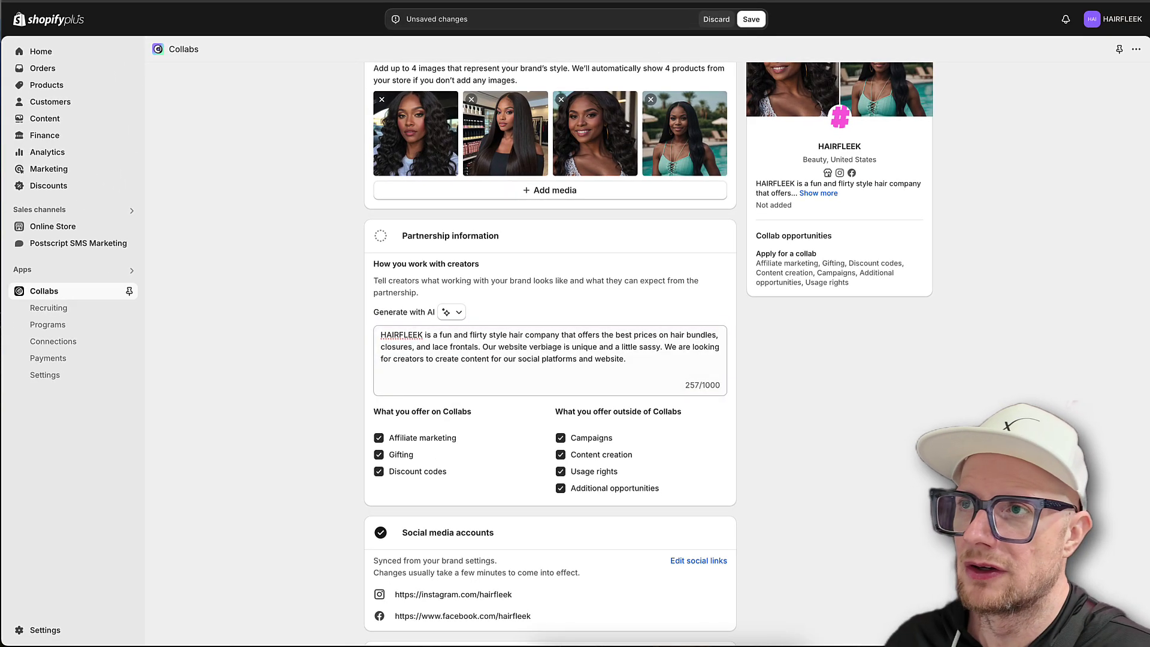
pyautogui.click(756, 20)
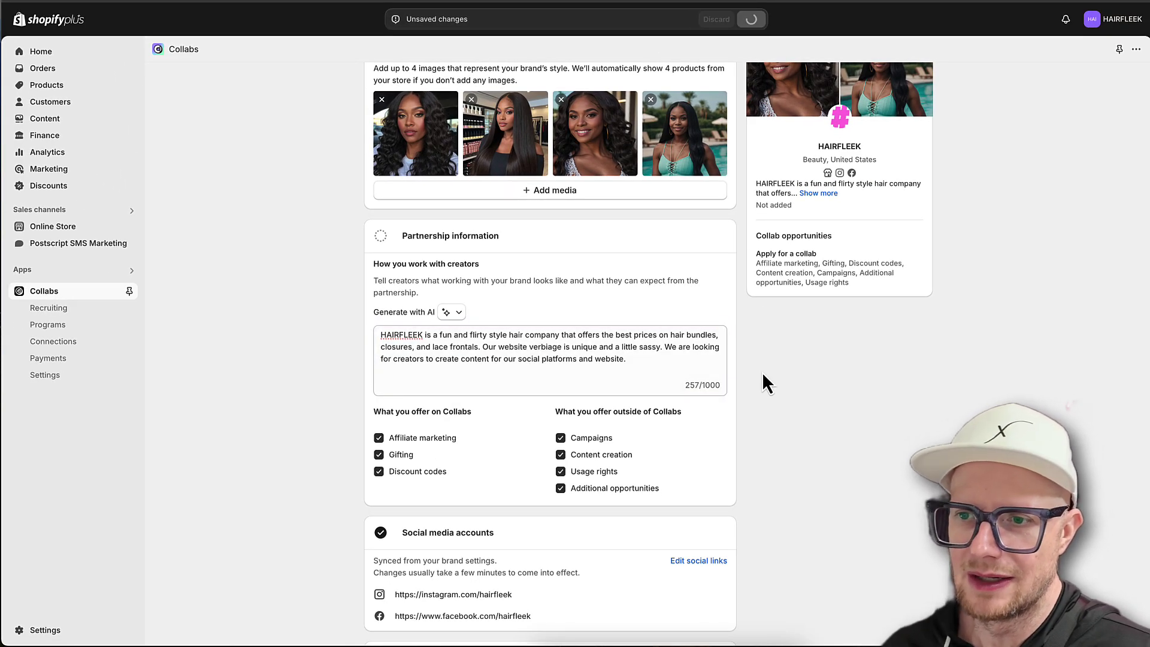
# Step: Review the saved Collabs profile, and start verifying the contact email used for sending creator invites
pyautogui.scroll(-4, 762, 373)
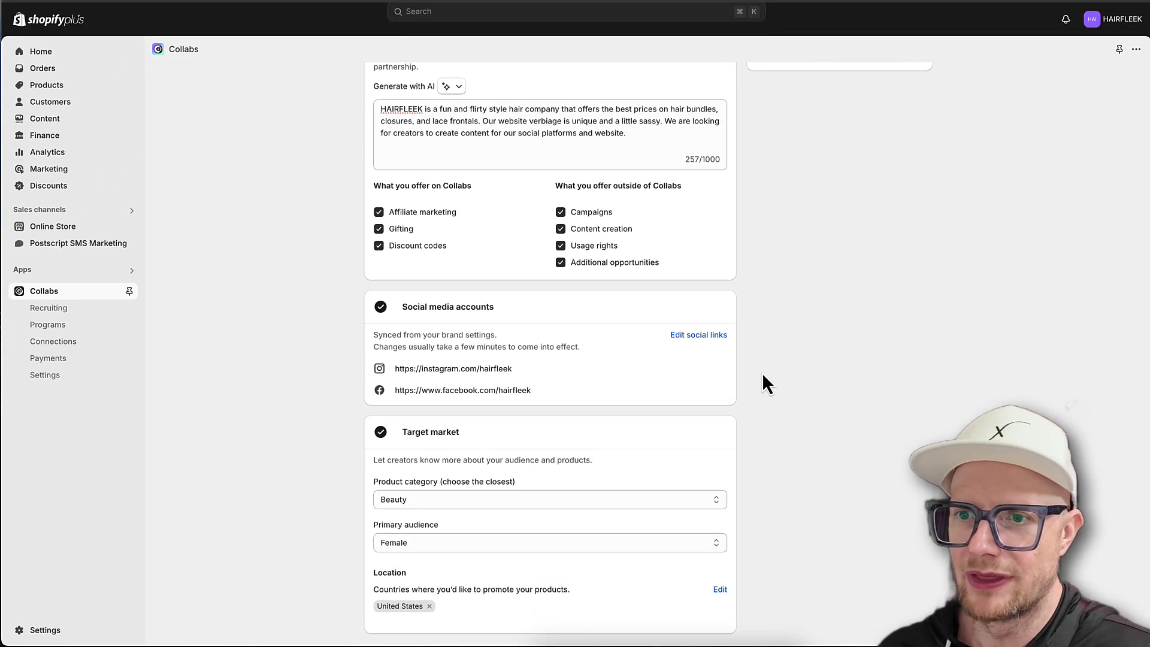
pyautogui.scroll(8, 762, 373)
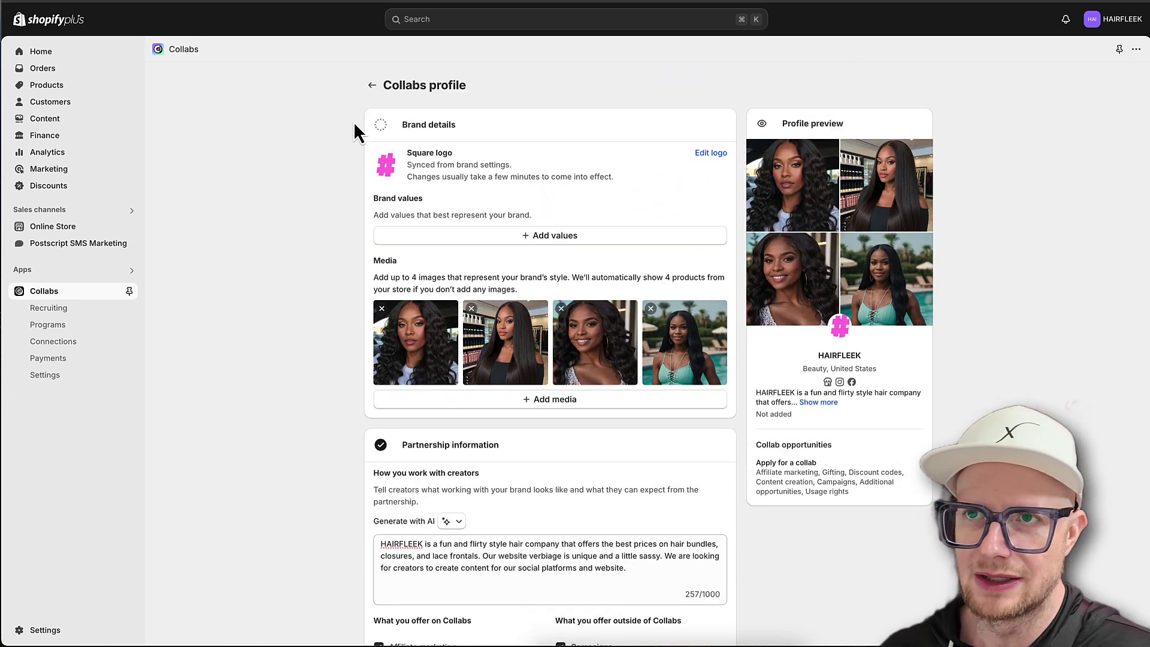
pyautogui.click(378, 84)
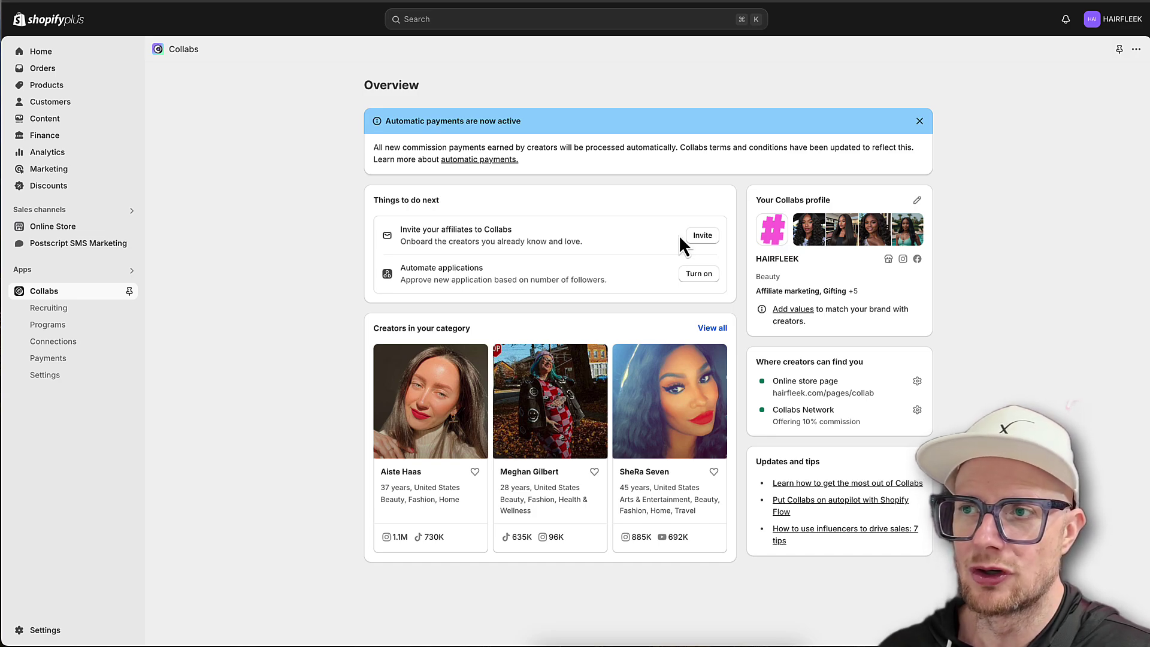
pyautogui.click(695, 232)
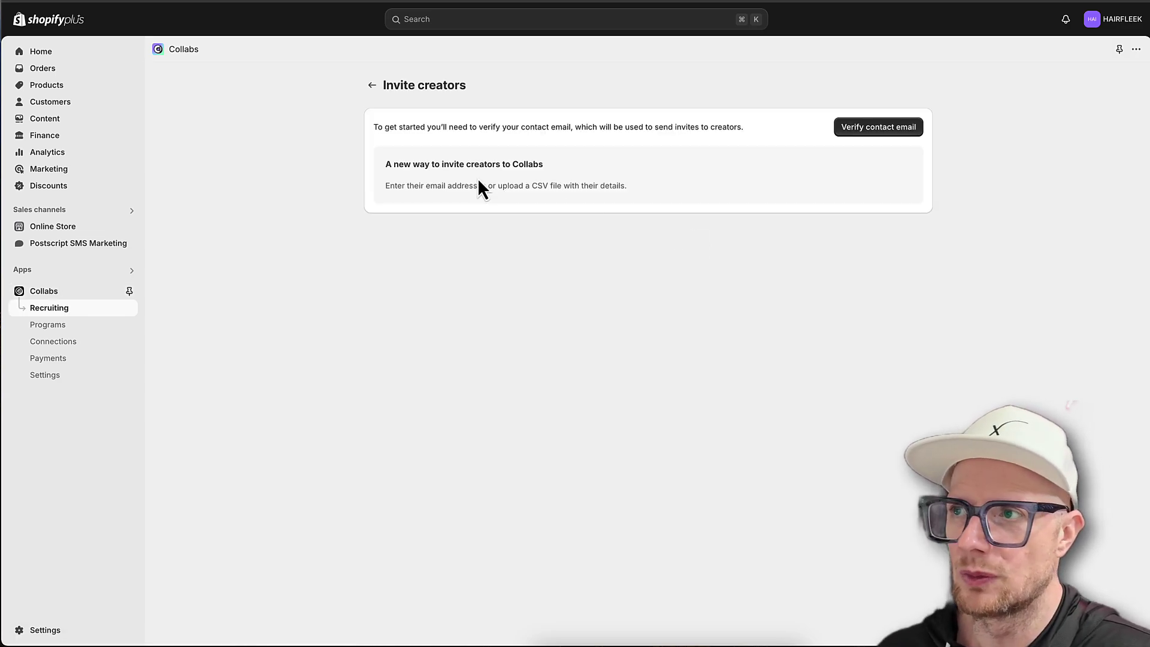
pyautogui.click(852, 132)
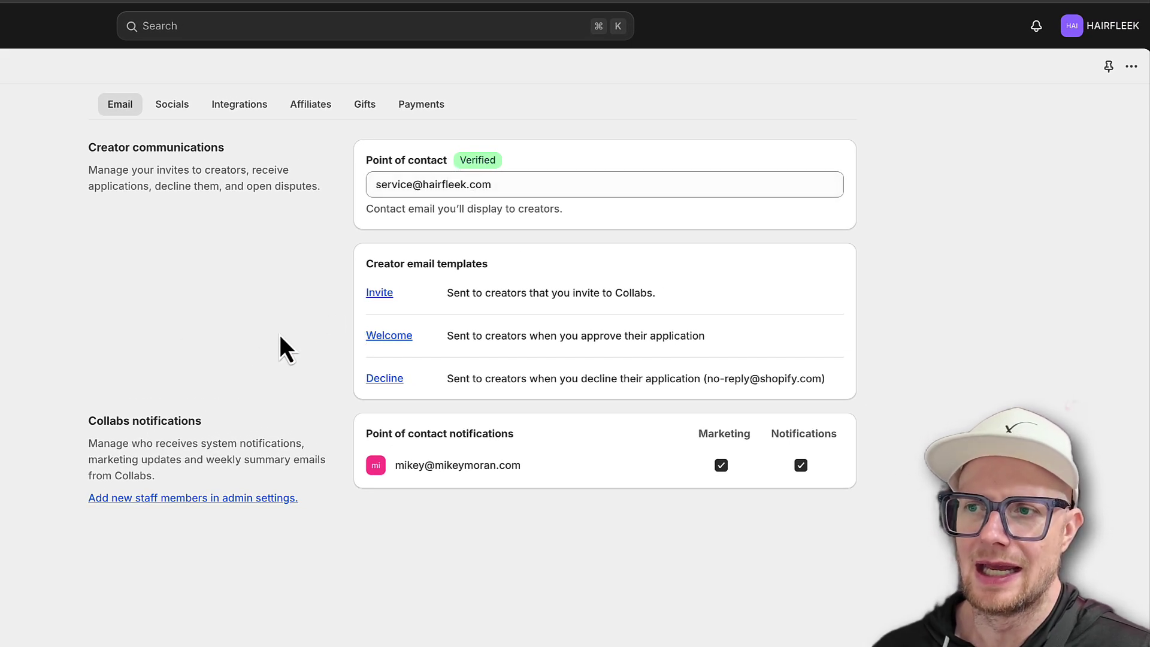
# Step: Read through the invite and welcome email templates for creators, and return to the Collabs overview
pyautogui.click(387, 293)
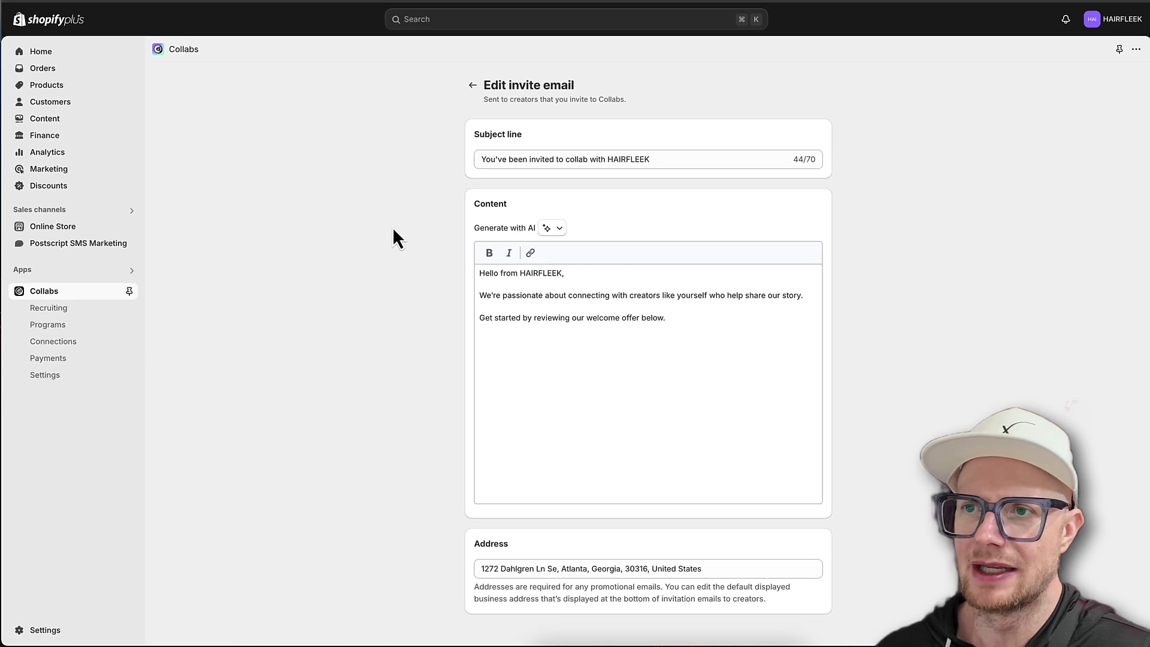
pyautogui.click(475, 85)
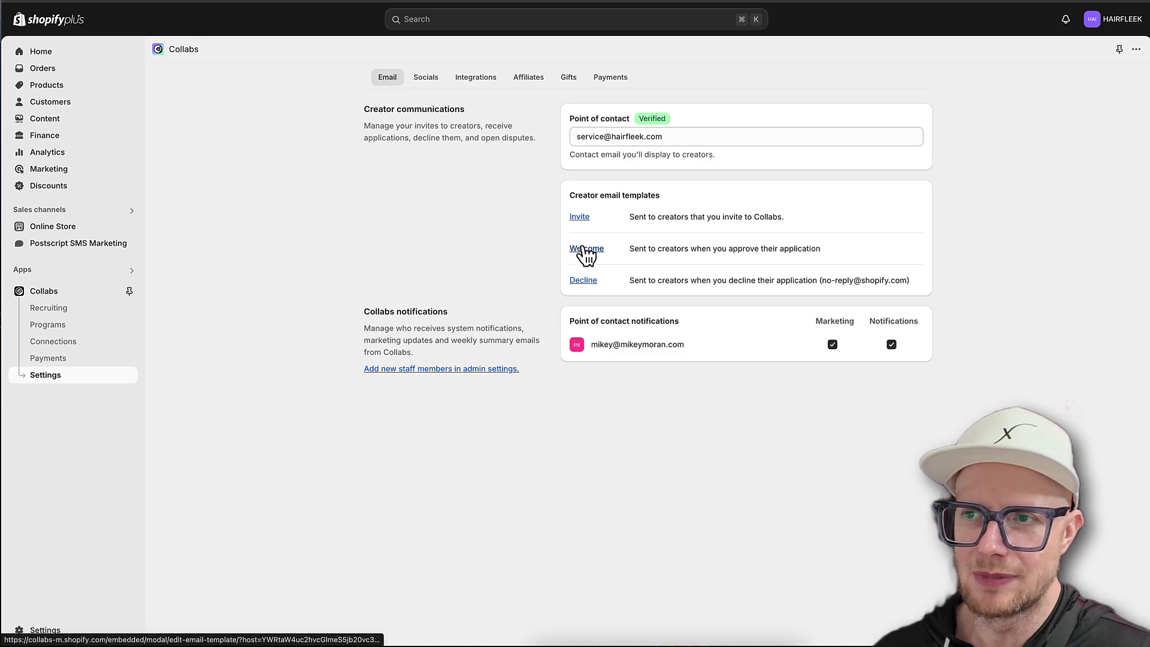
pyautogui.click(585, 250)
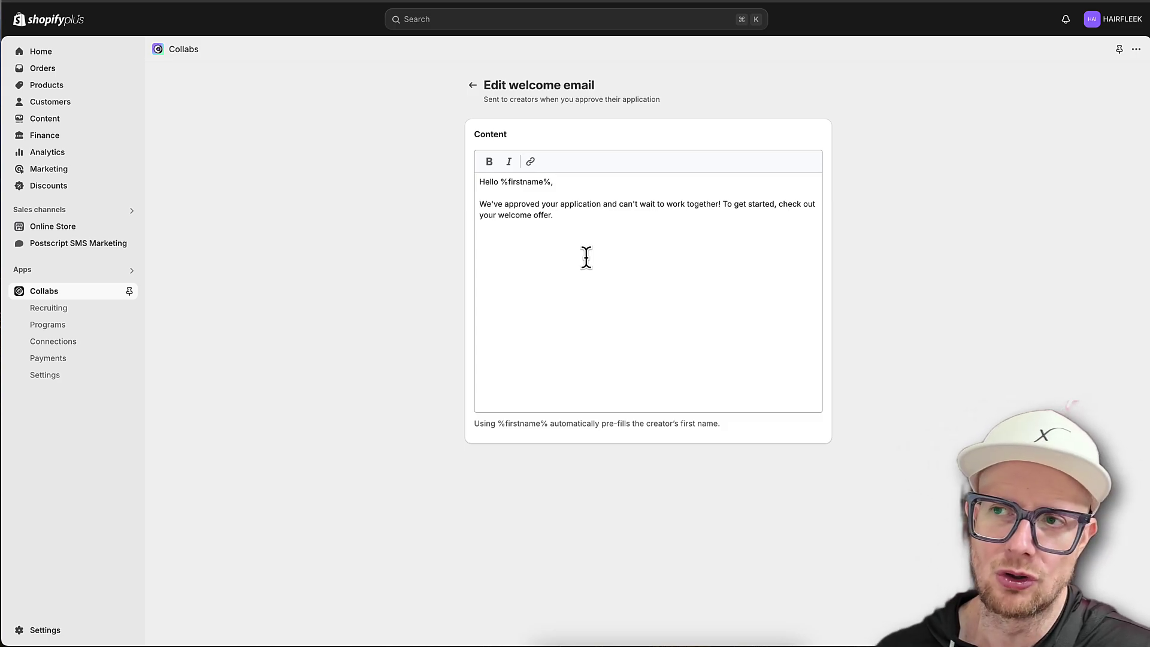
pyautogui.click(471, 86)
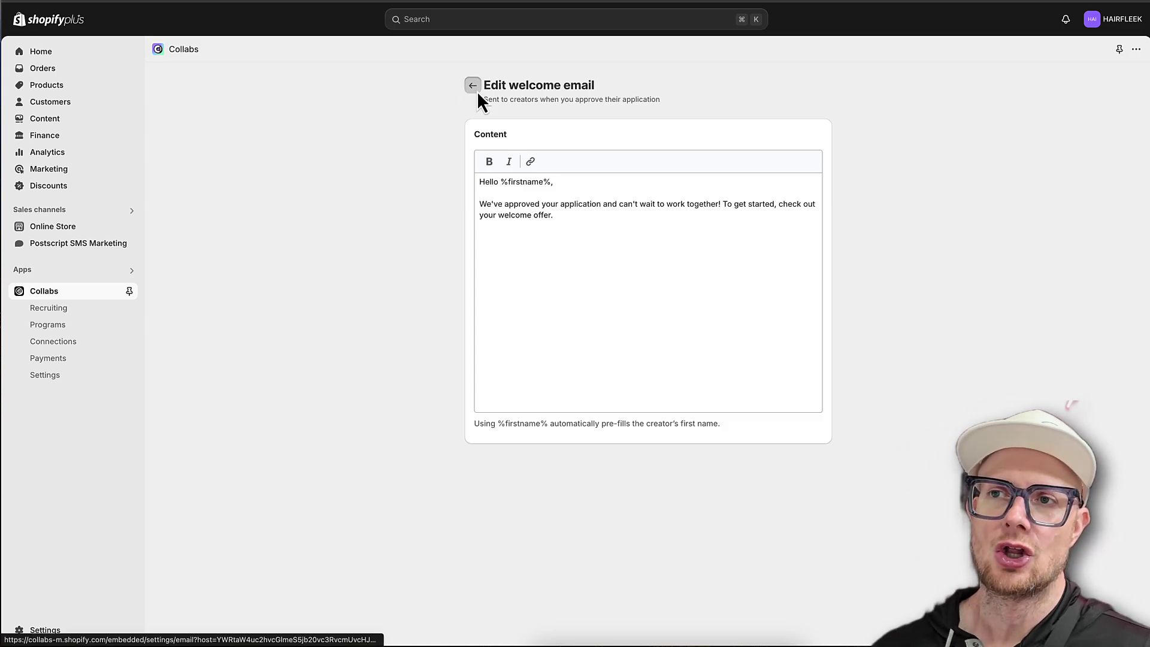
pyautogui.click(58, 306)
pyautogui.click(55, 293)
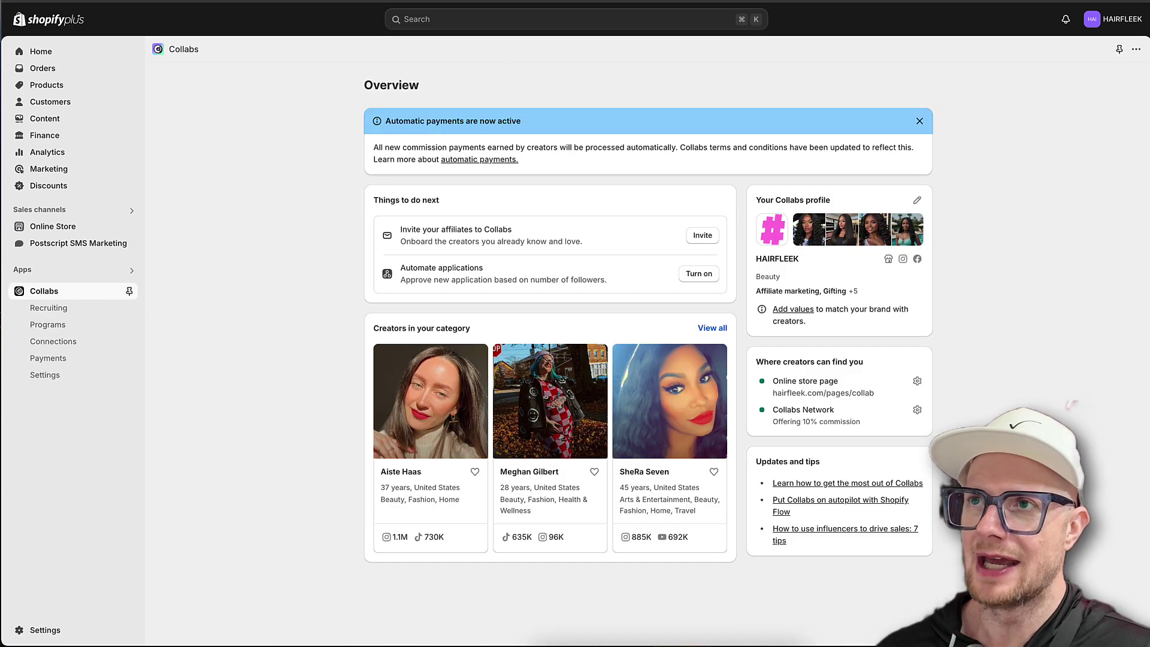
# Step: Switch to Postscript and bring up its messaging automation flows
pyautogui.click(599, 6)
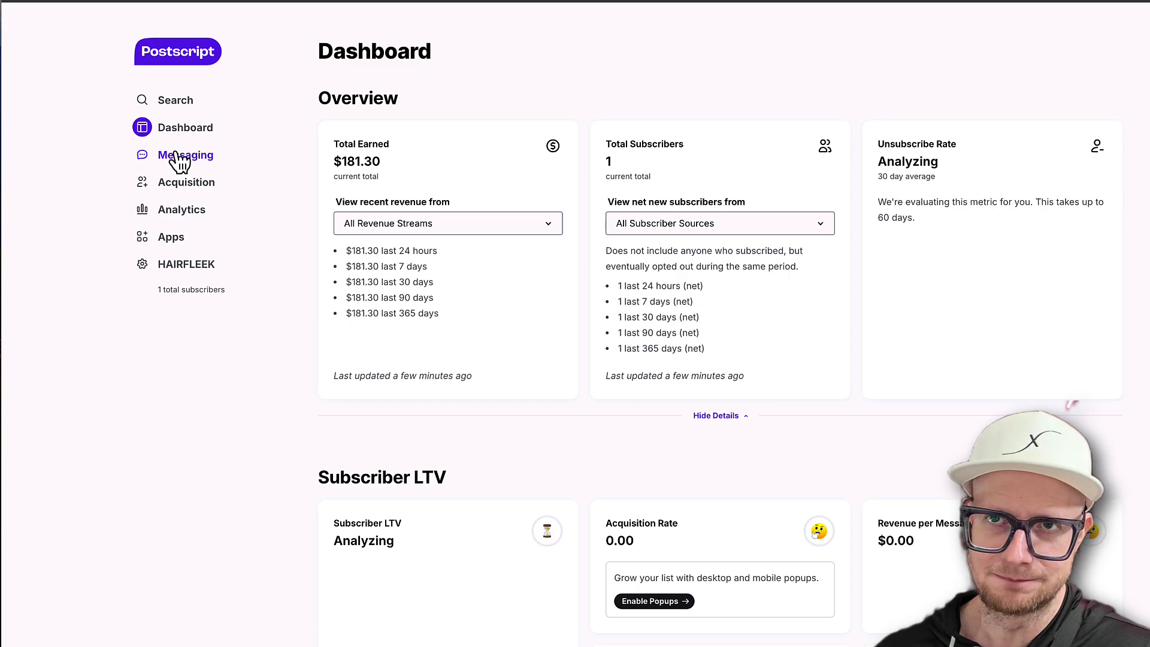
pyautogui.click(177, 155)
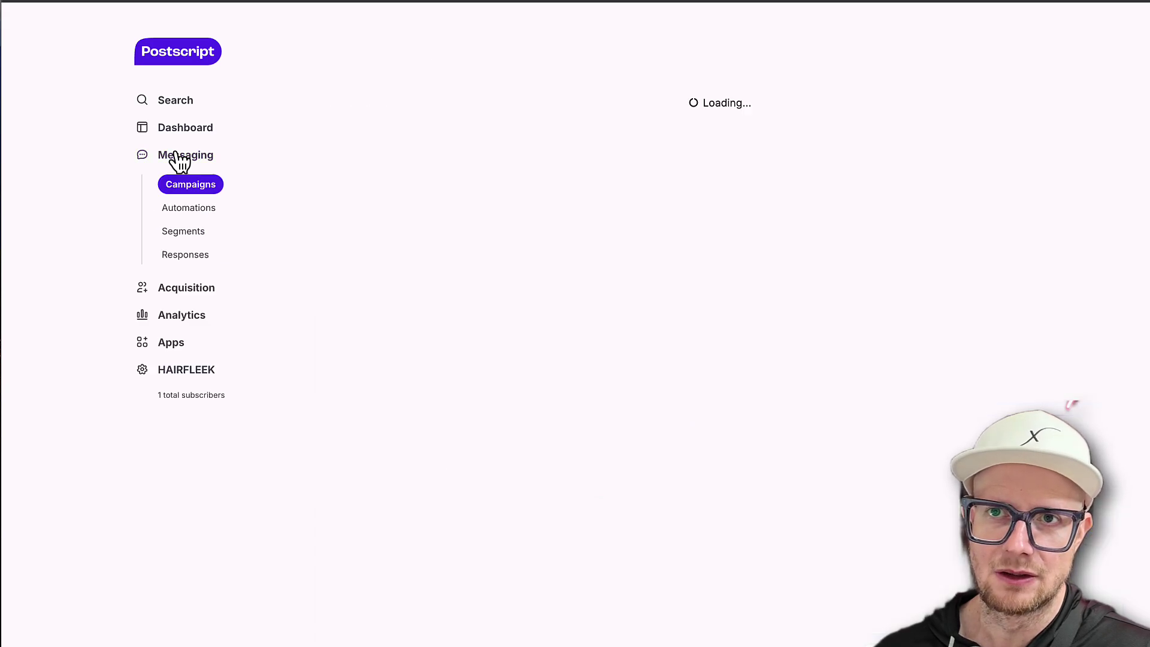
pyautogui.click(189, 216)
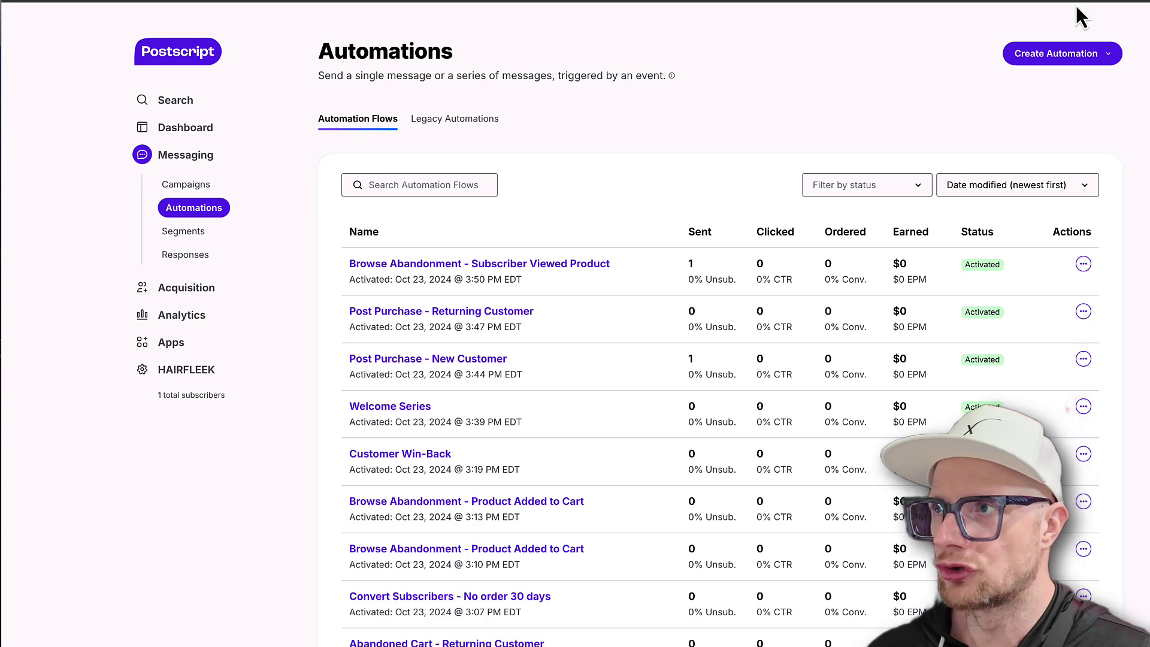
# Step: Create a new automation flow from scratch instead of using a template
pyautogui.click(1063, 53)
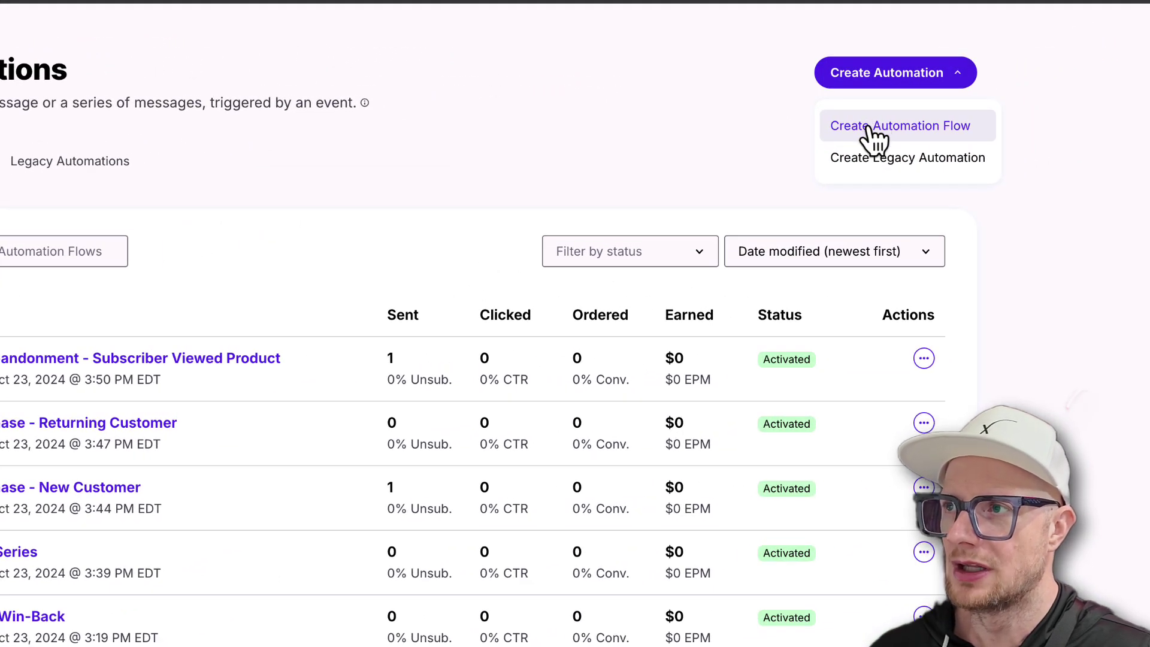
pyautogui.click(875, 136)
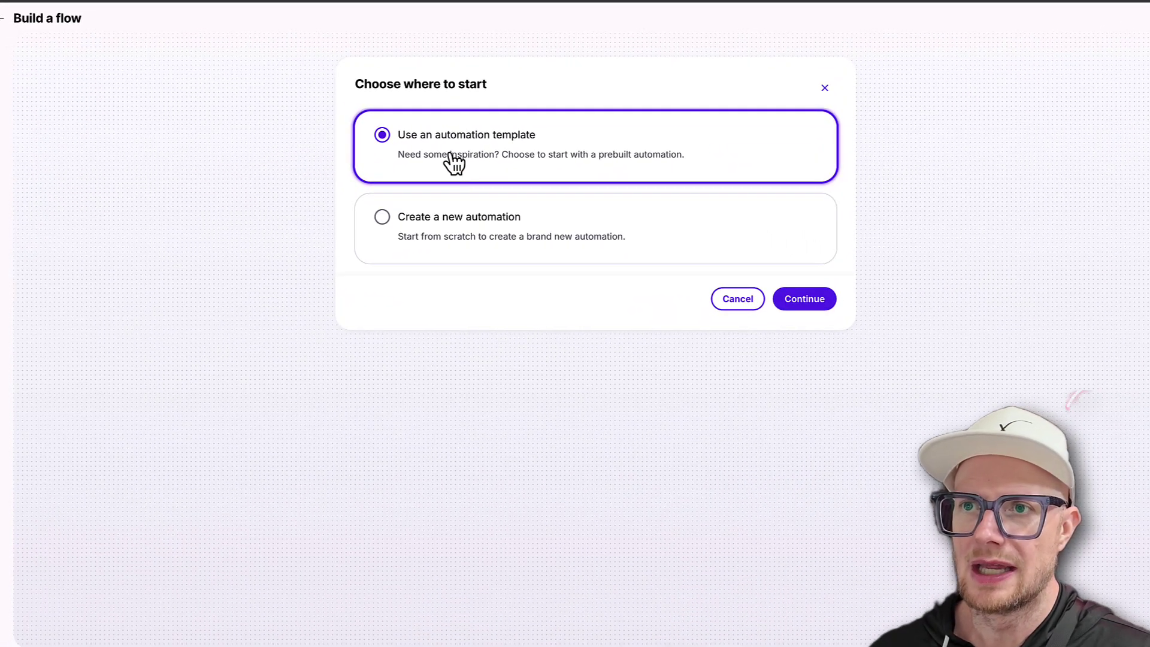
pyautogui.click(444, 237)
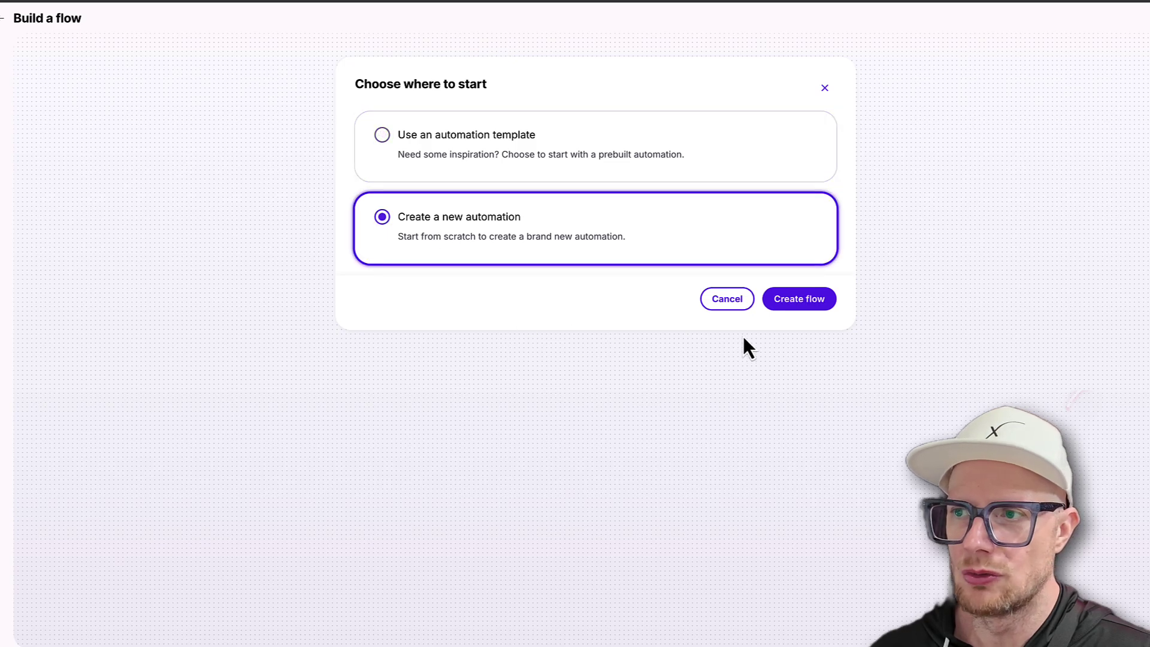
pyautogui.click(803, 304)
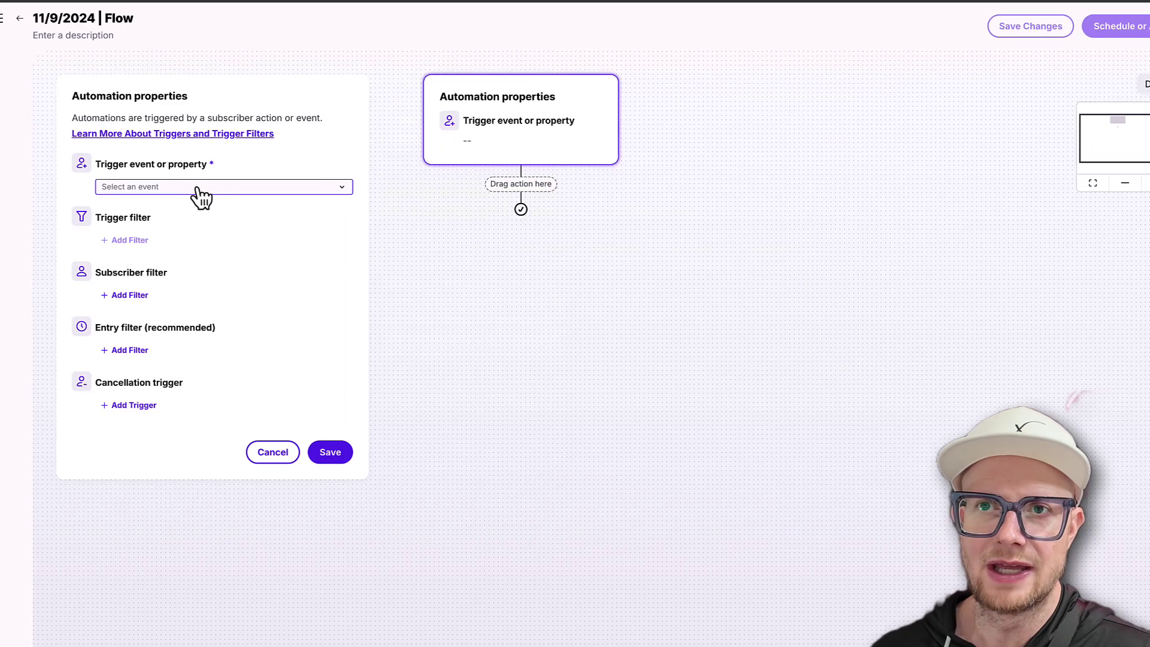
# Step: Set the flow's trigger event to Order Delivered without any filters, and save the automation properties
pyautogui.click(179, 187)
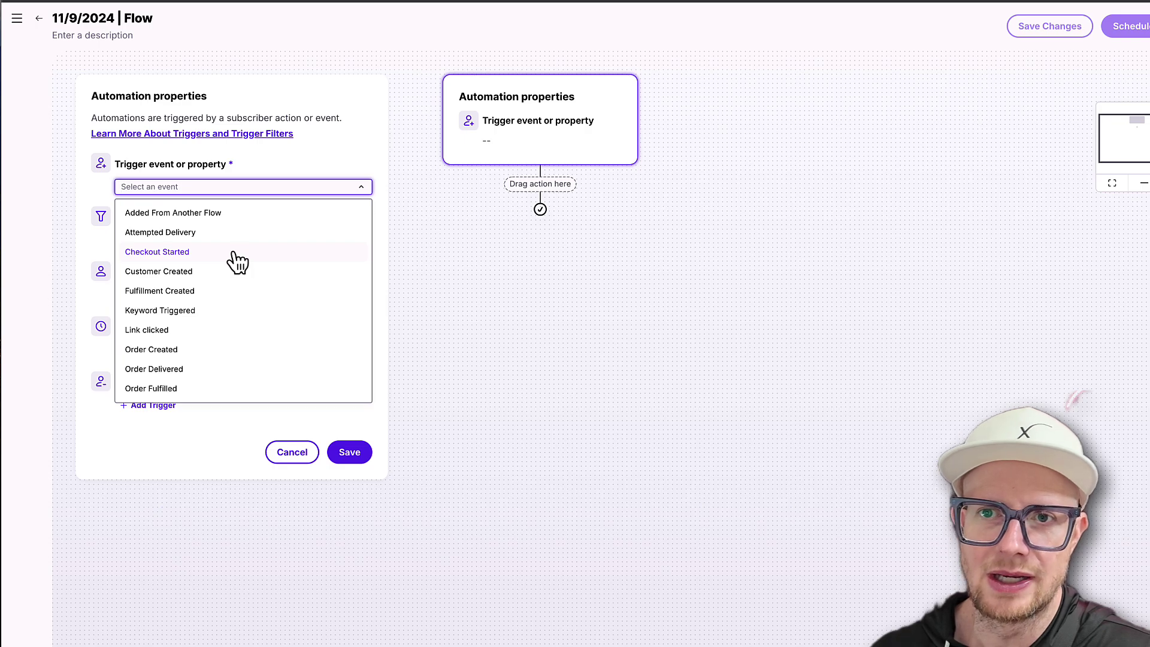
pyautogui.scroll(-5, 239, 260)
pyautogui.scroll(2, 234, 259)
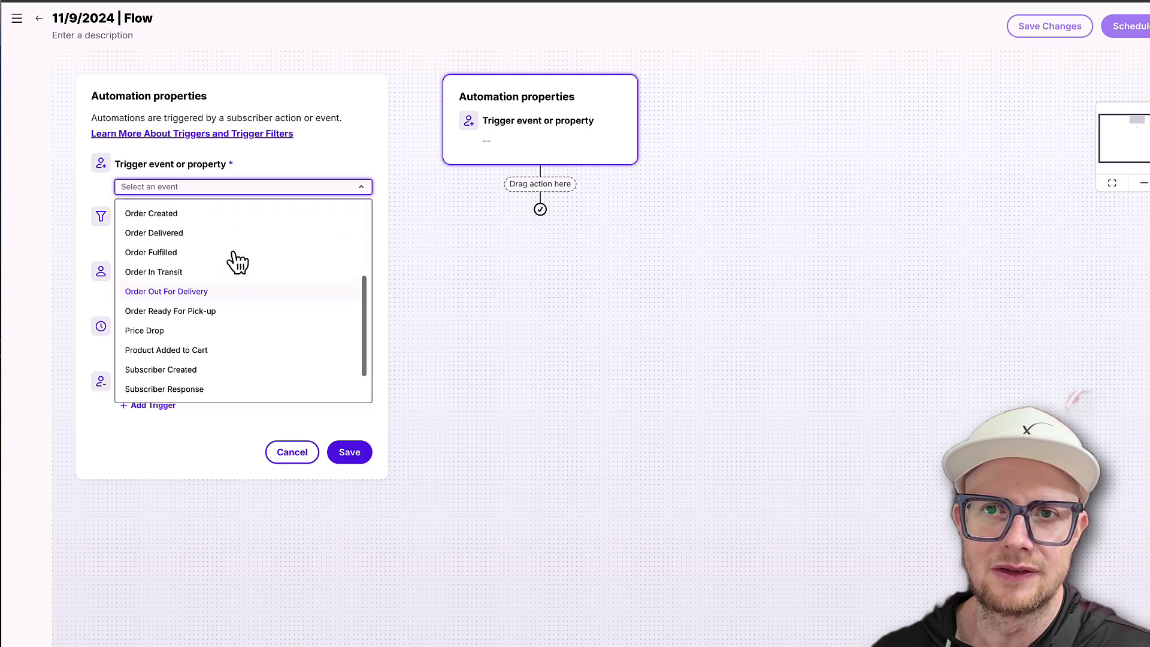
pyautogui.scroll(-2, 239, 286)
pyautogui.scroll(5, 242, 285)
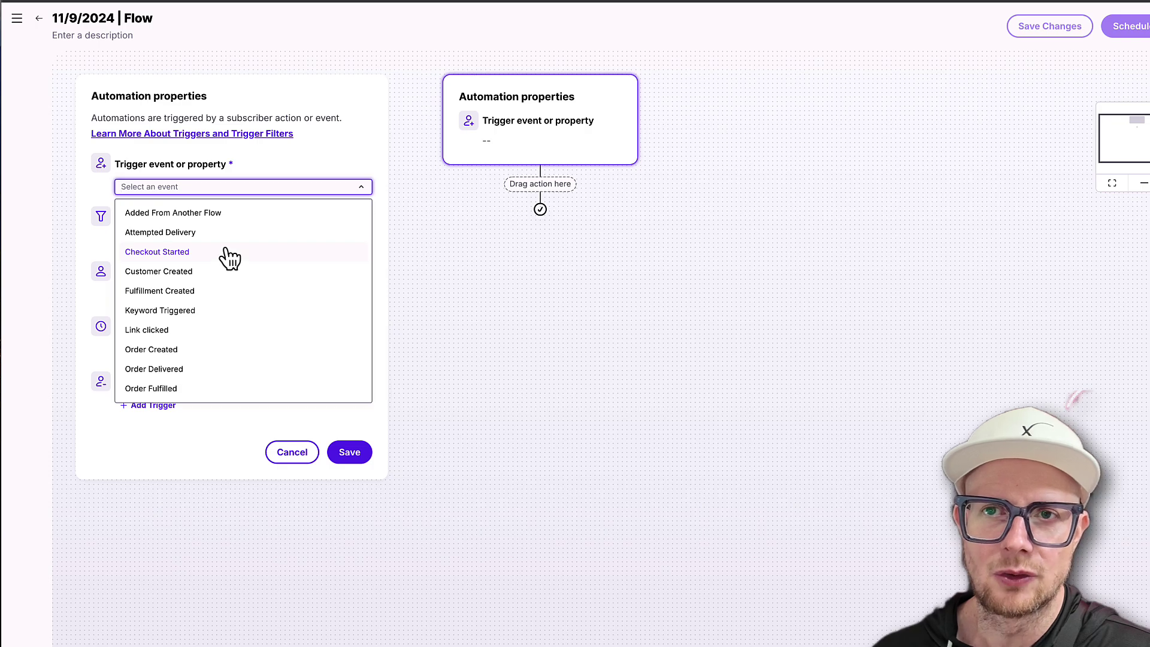
pyautogui.scroll(-2, 252, 293)
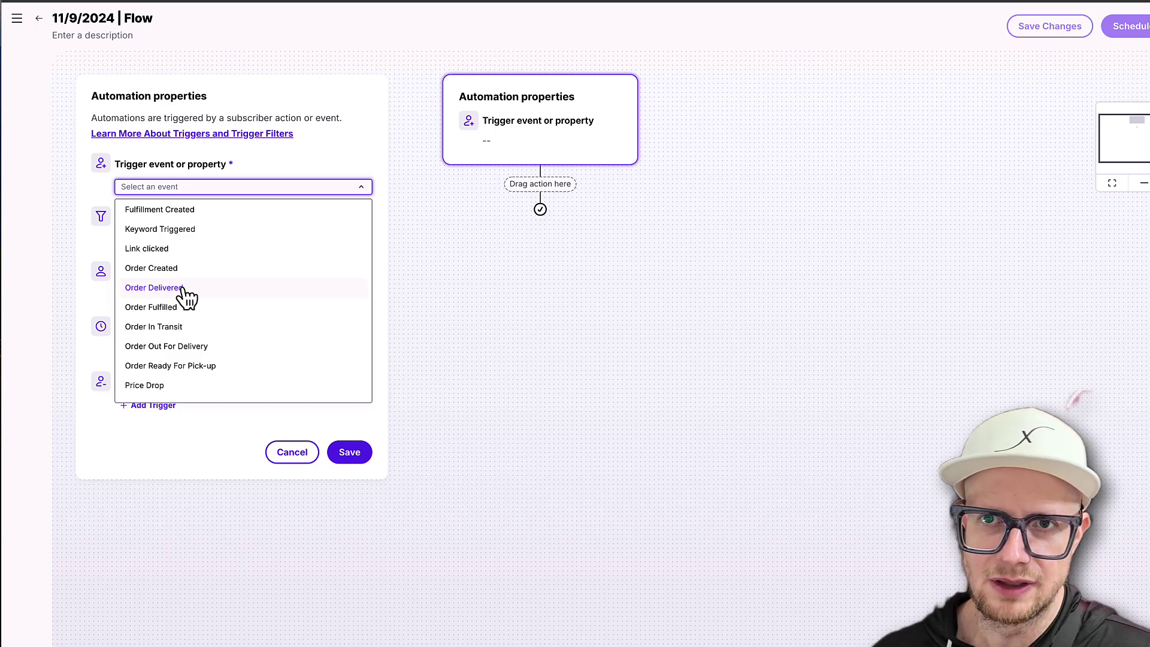
pyautogui.click(182, 289)
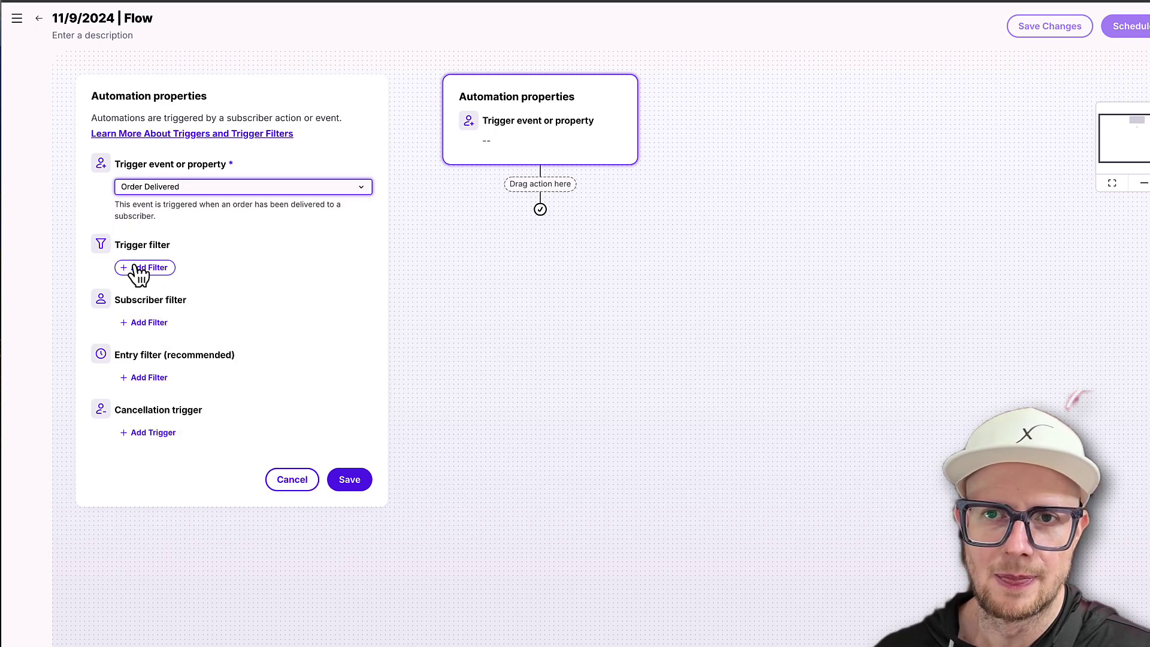
pyautogui.click(351, 483)
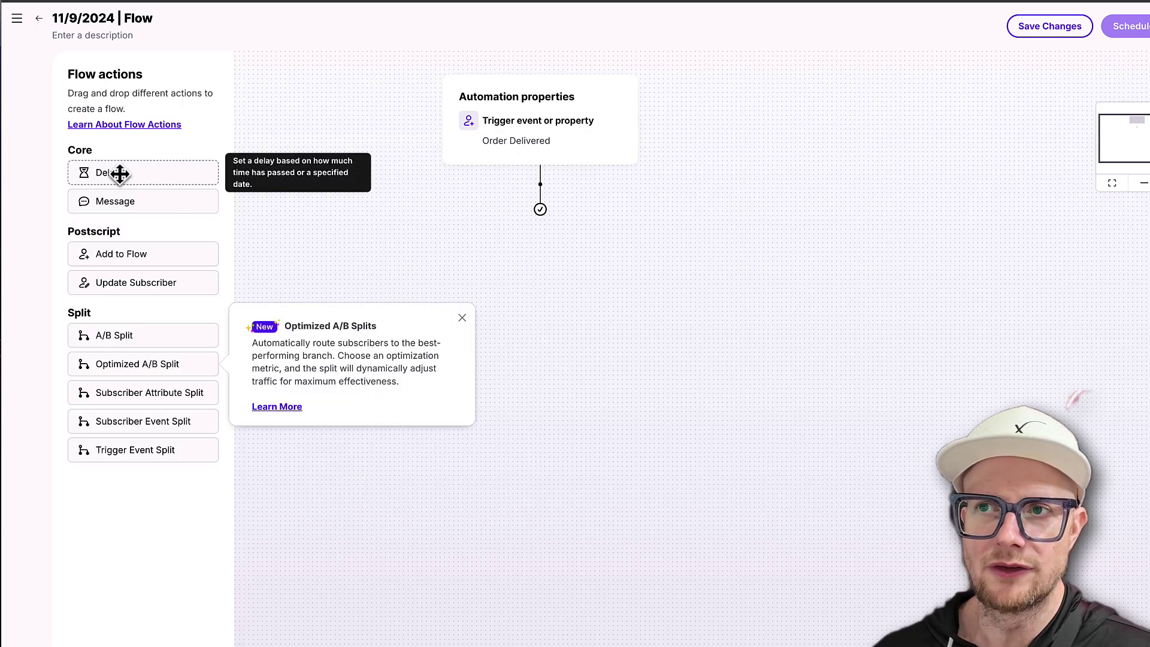
# Step: Add a message after the trigger and replace its sample text with "Now that you have your order, please consider becoming an INFLUENCER for HAIRFLEEK"
pyautogui.moveTo(108, 207); pyautogui.dragTo(544, 205)
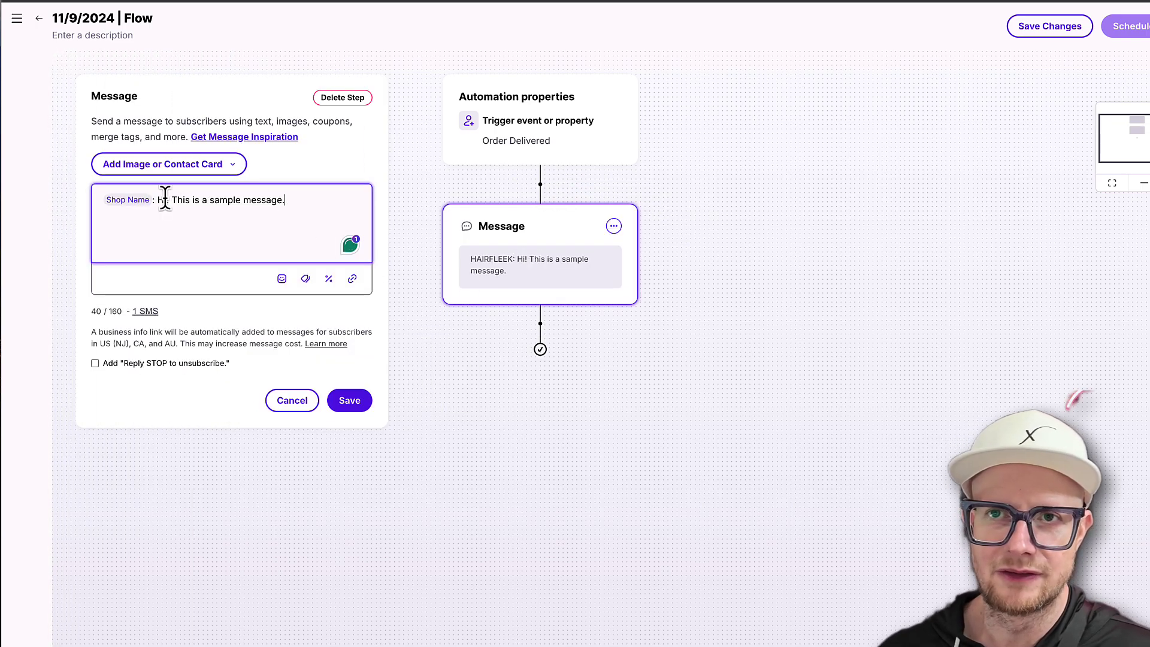
pyautogui.moveTo(157, 200); pyautogui.dragTo(340, 211)
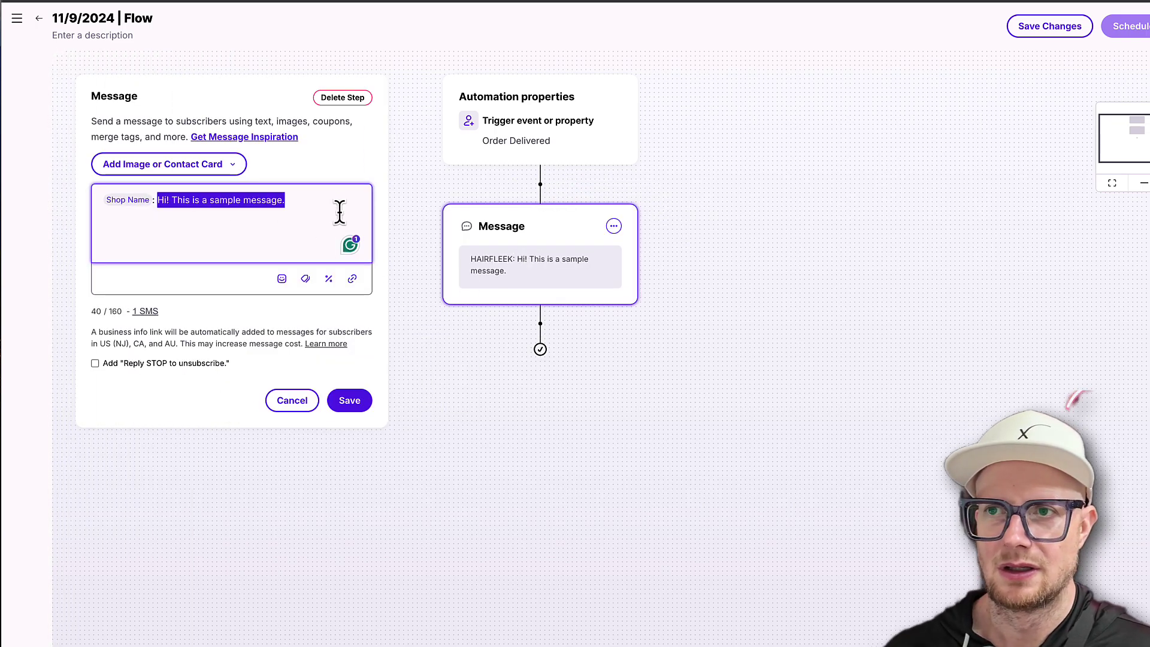
pyautogui.write('Now tha')
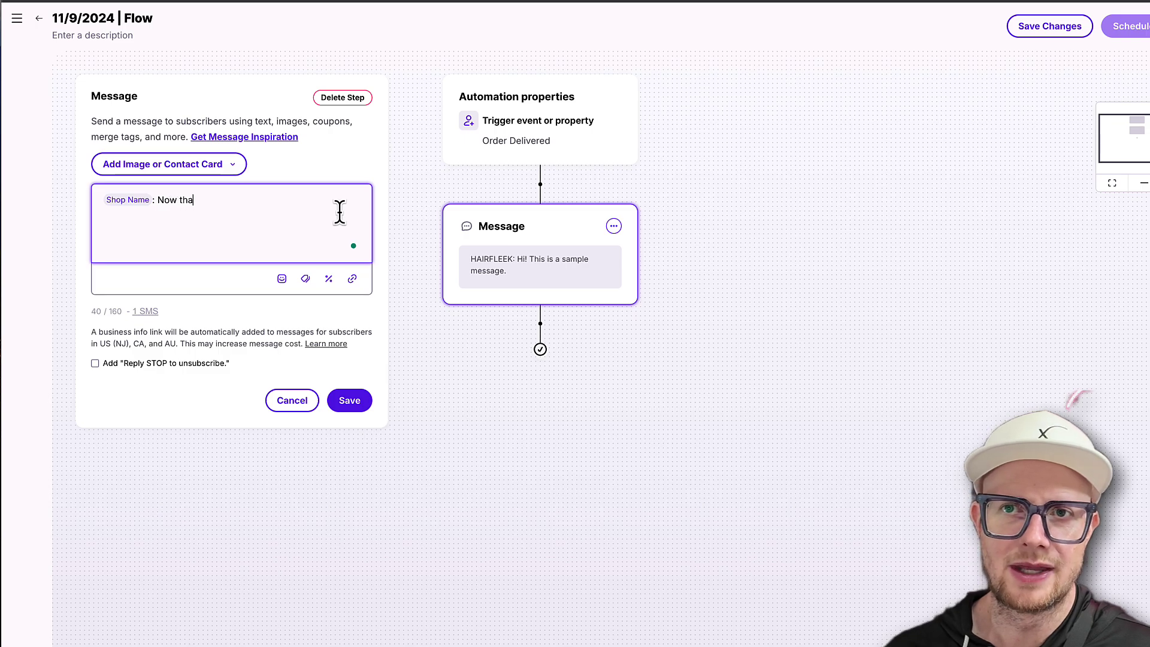
pyautogui.write('t you have your order')
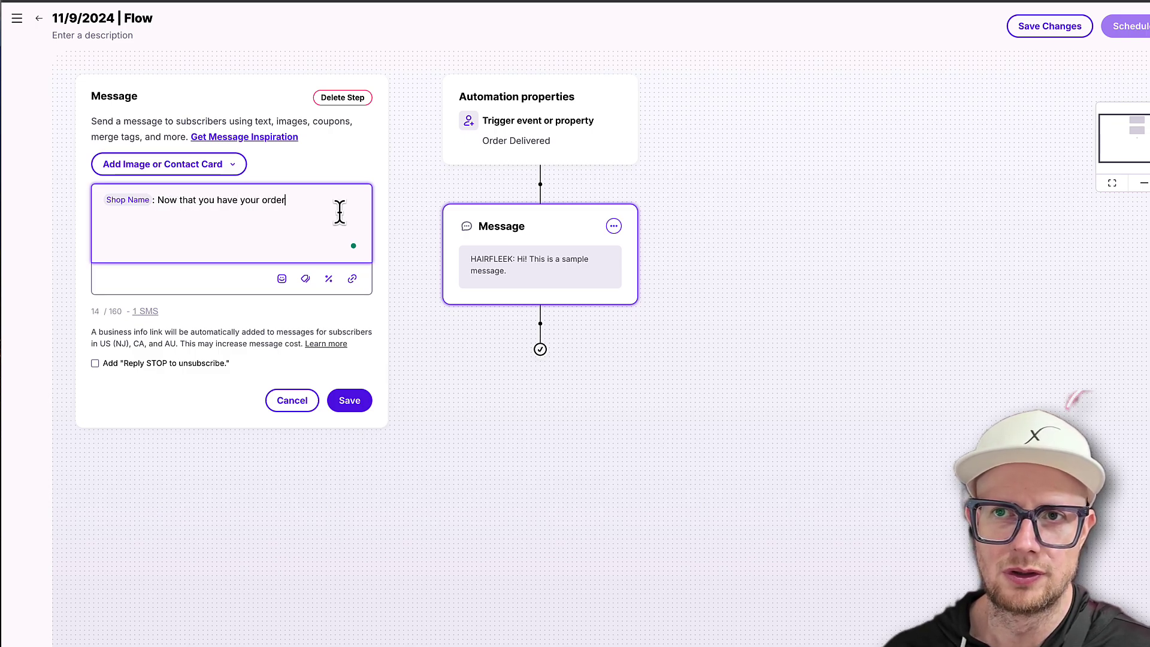
pyautogui.write(', please con')
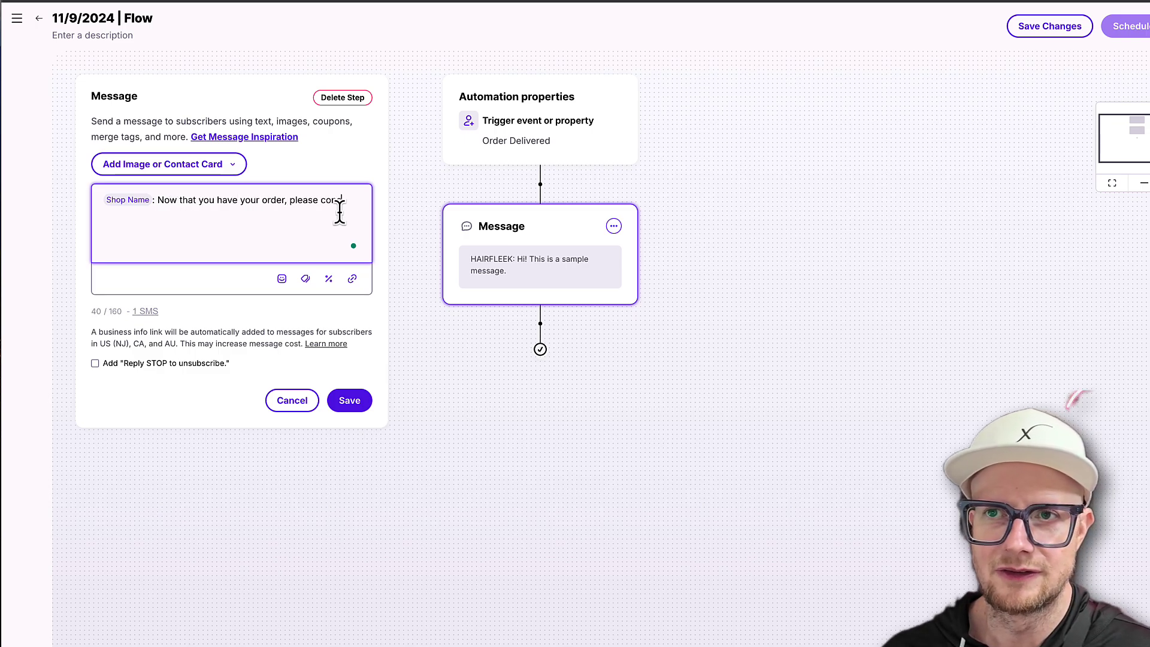
pyautogui.write('sider becoming an INflu')
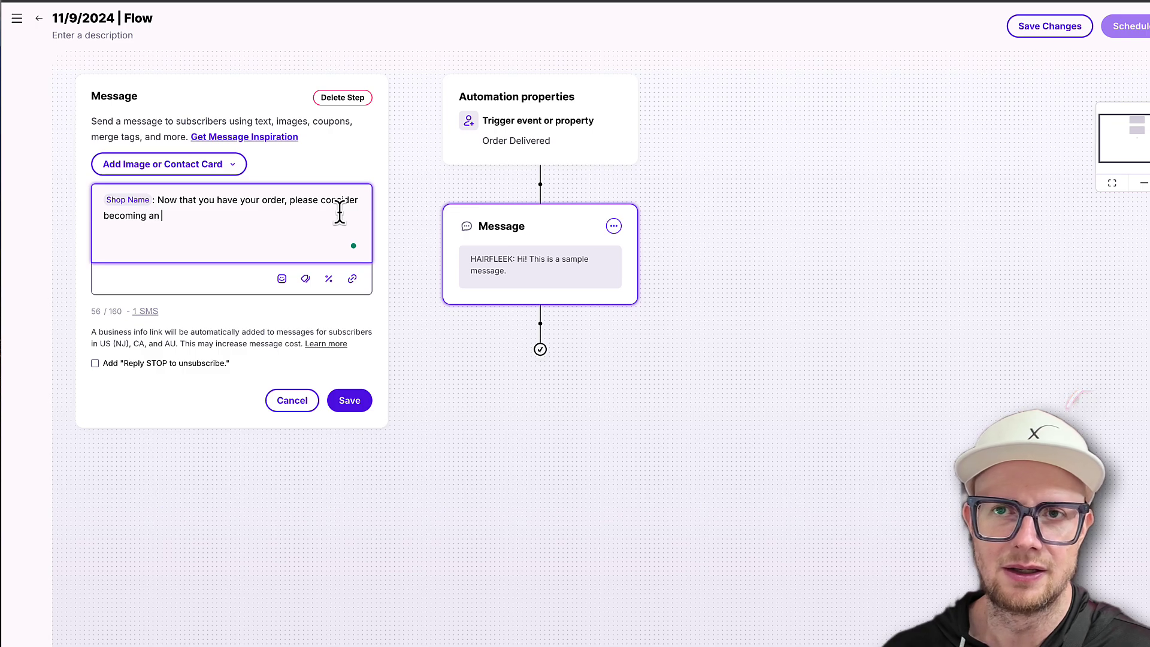
pyautogui.press('BackSpace')
pyautogui.press('BackSpace')
pyautogui.press('BackSpace')
pyautogui.write('FUEL')
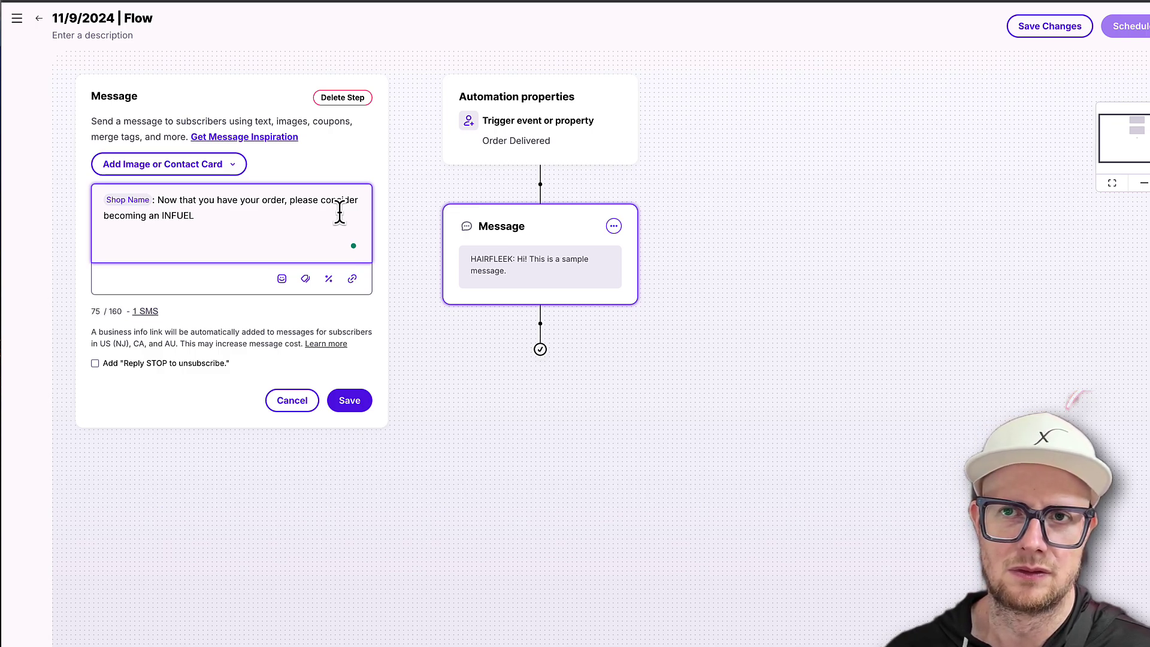
pyautogui.press('BackSpace')
pyautogui.press('BackSpace')
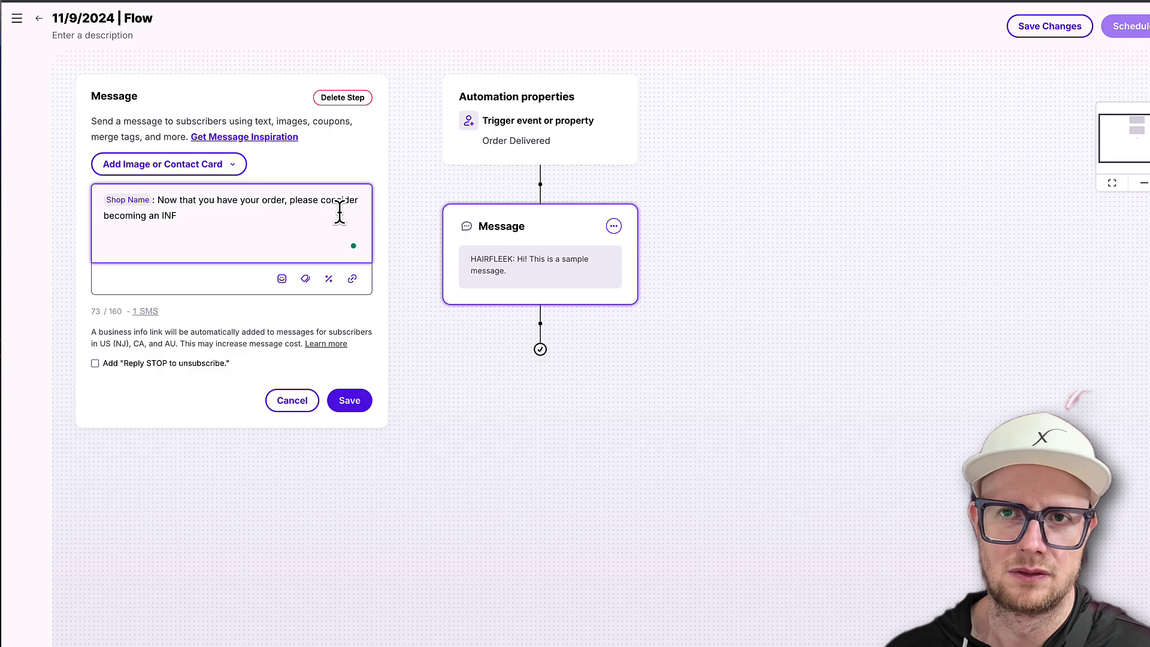
pyautogui.write('LUENCER for')
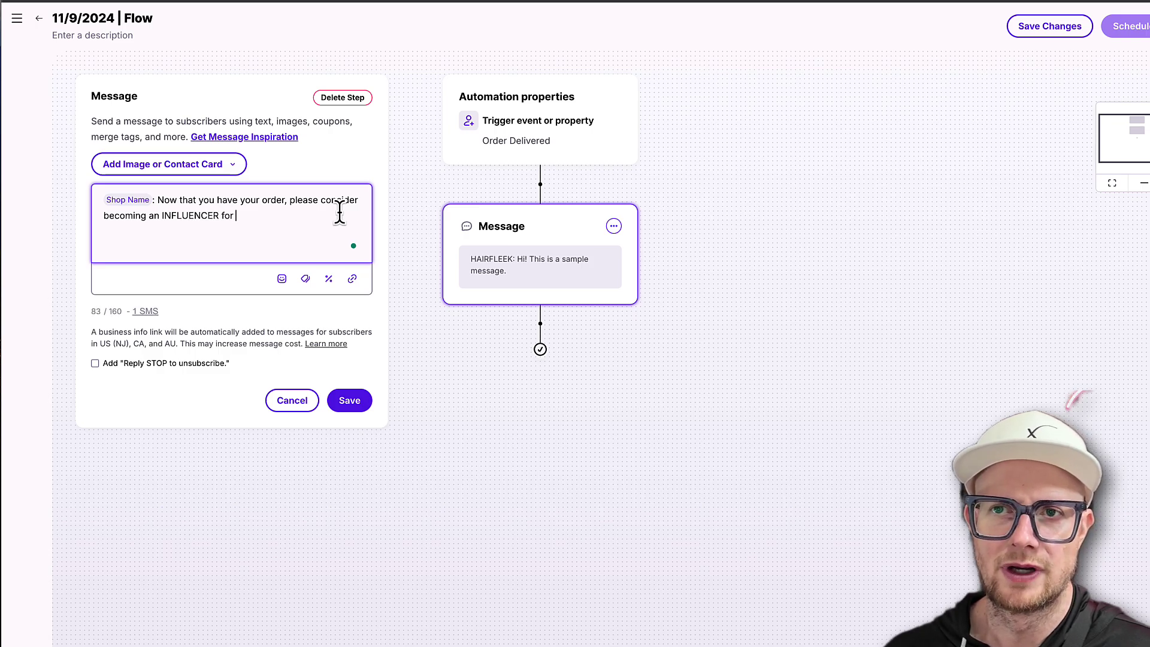
pyautogui.write(' HAIRFLEEK')
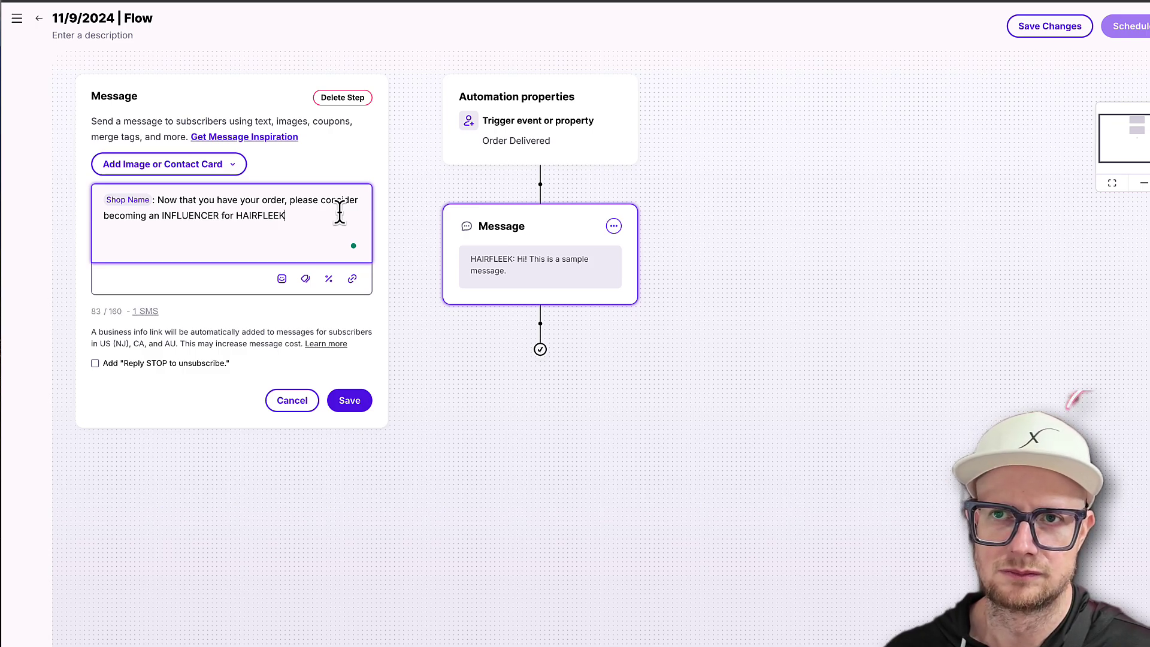
pyautogui.write('.  Here are the detai')
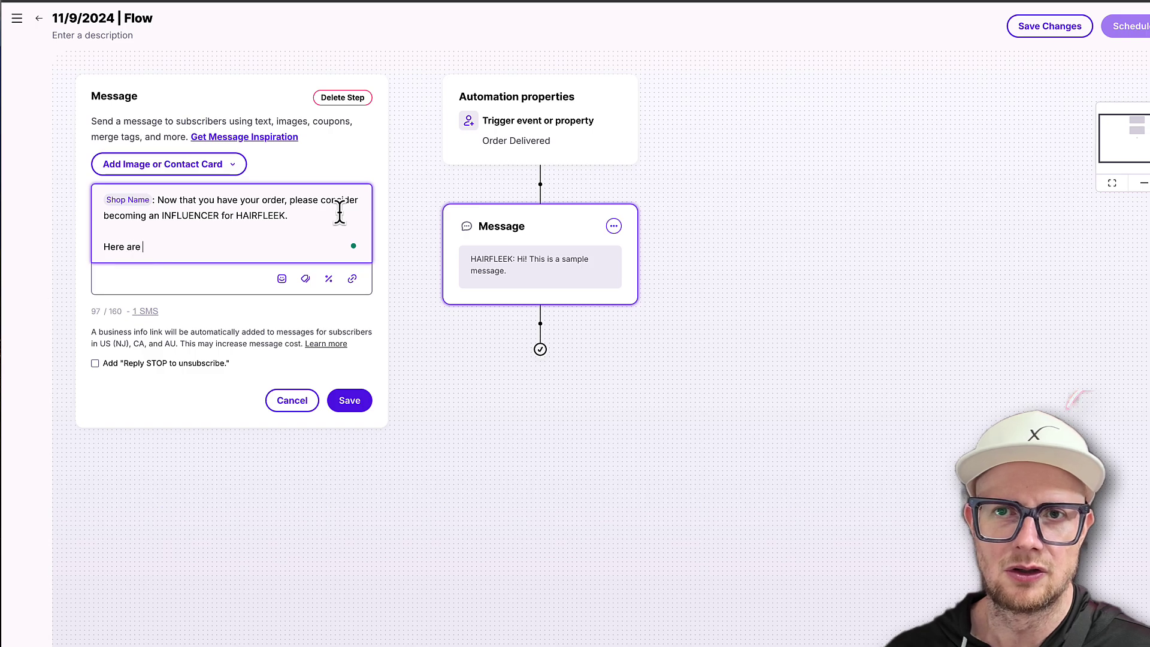
pyautogui.write('ls:')
pyautogui.press('Return')
pyautogui.press('Return')
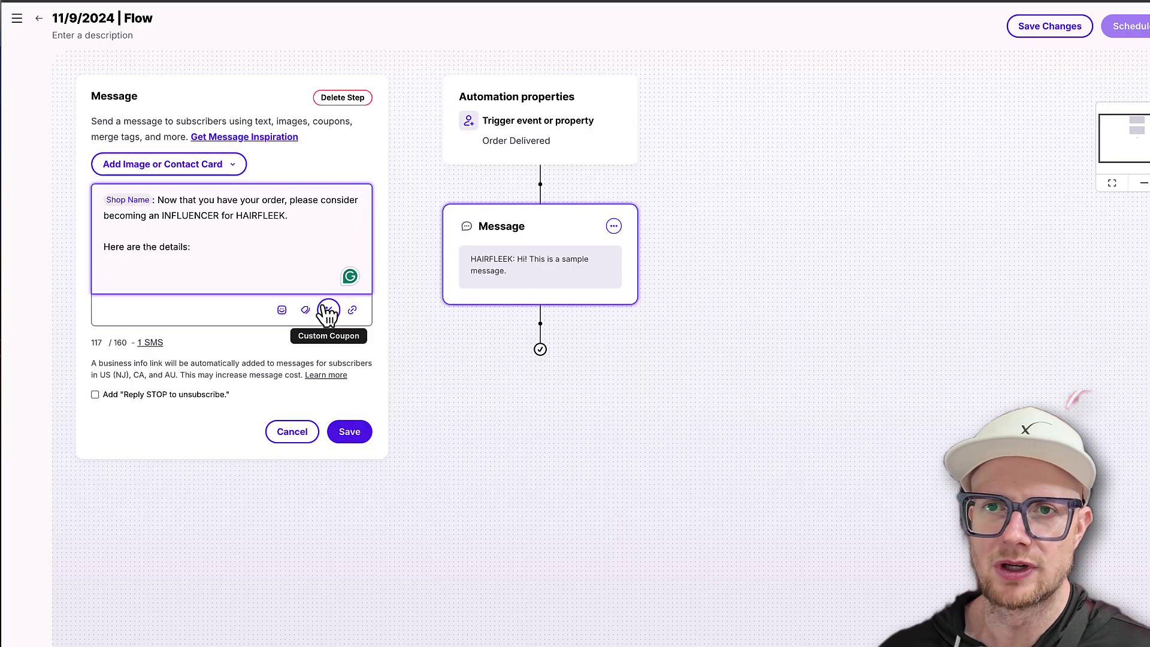
pyautogui.write('https://www.hairfleek.com/pages/collab')
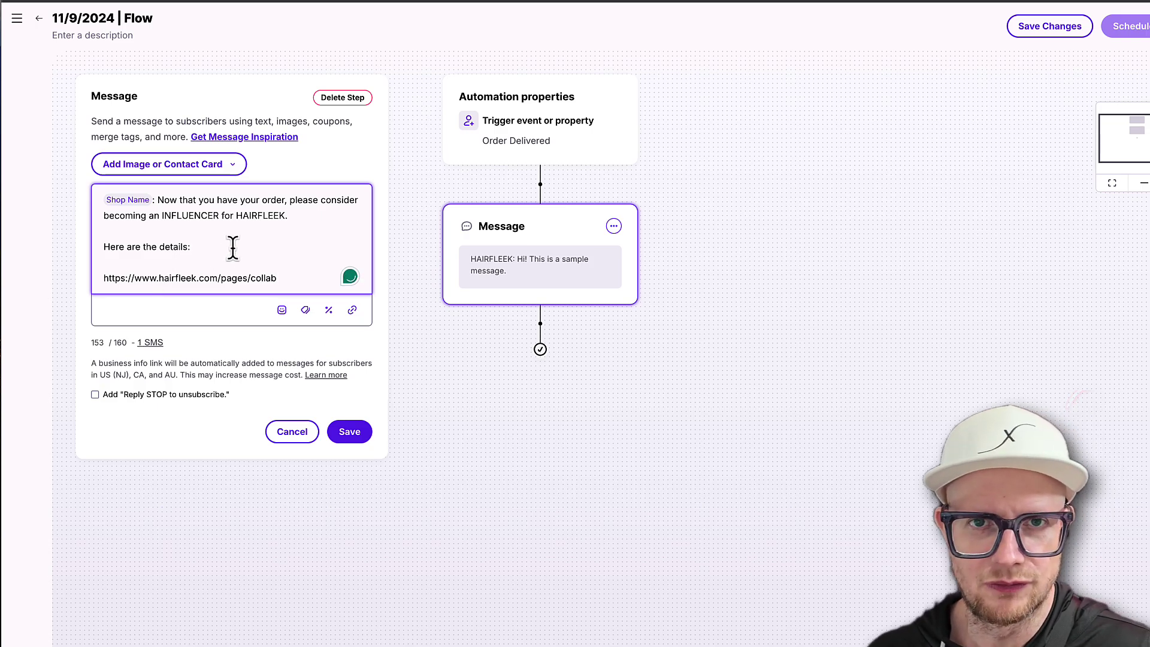
pyautogui.click(348, 436)
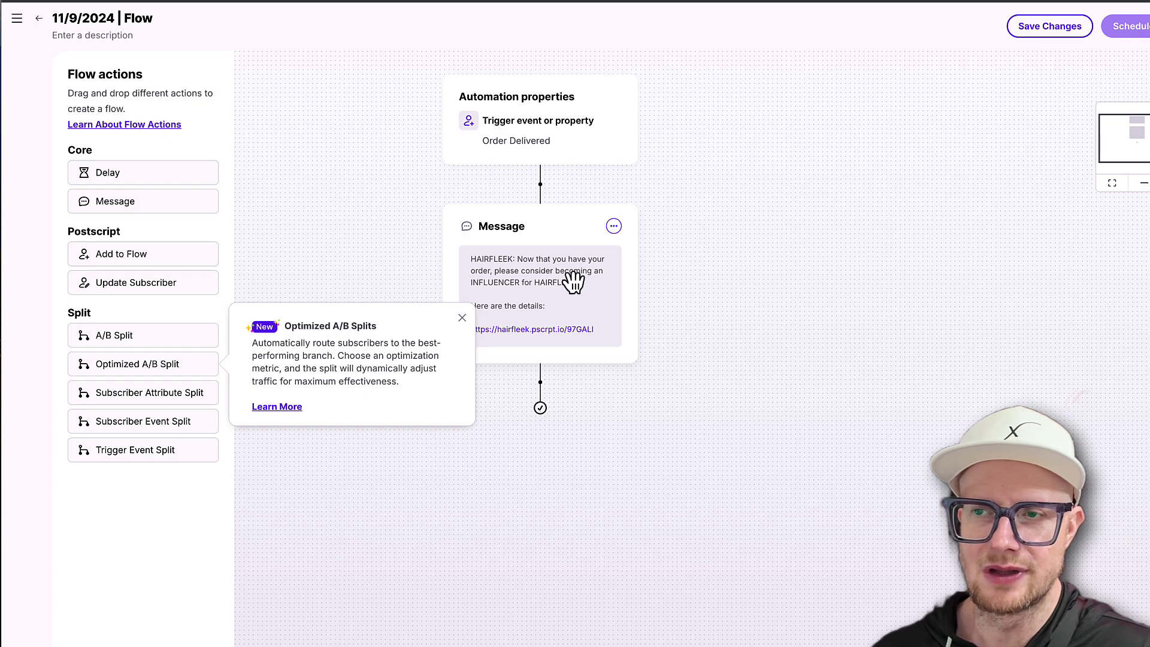
pyautogui.click(461, 317)
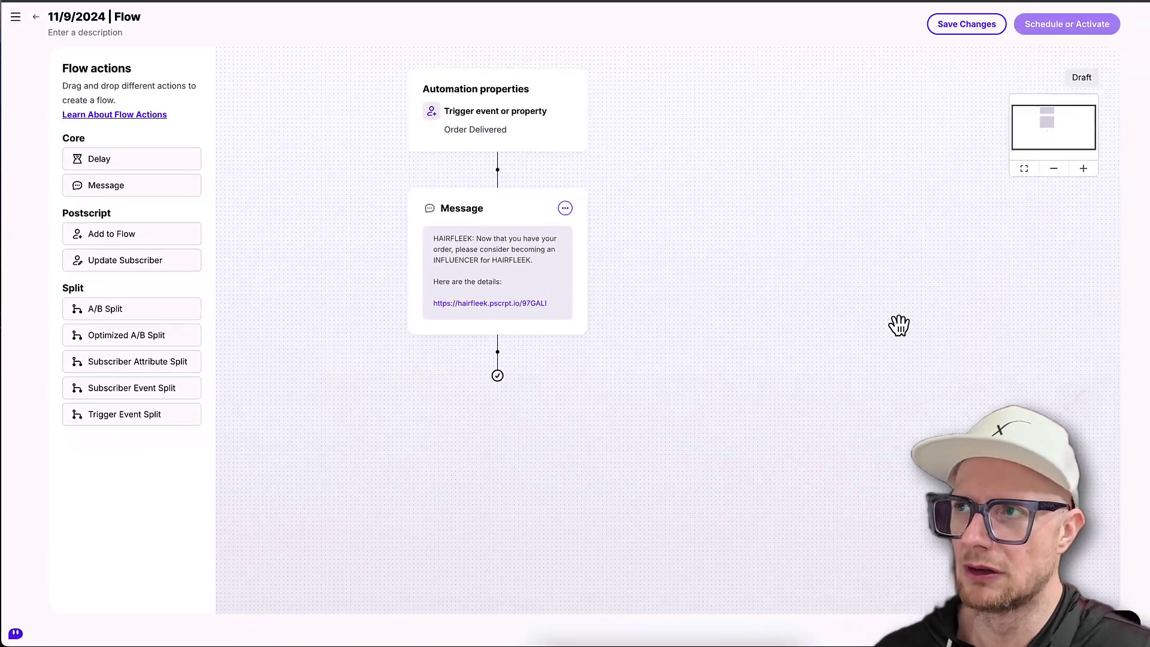
# Step: Save the flow and activate the automation immediately
pyautogui.click(962, 31)
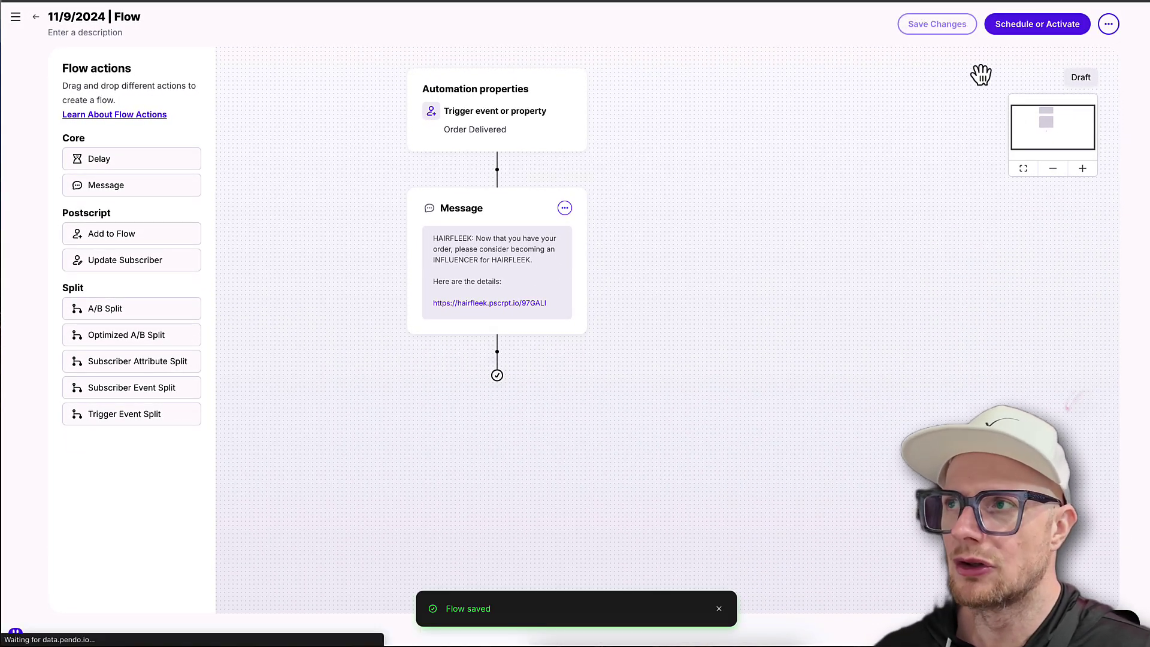
pyautogui.click(1022, 30)
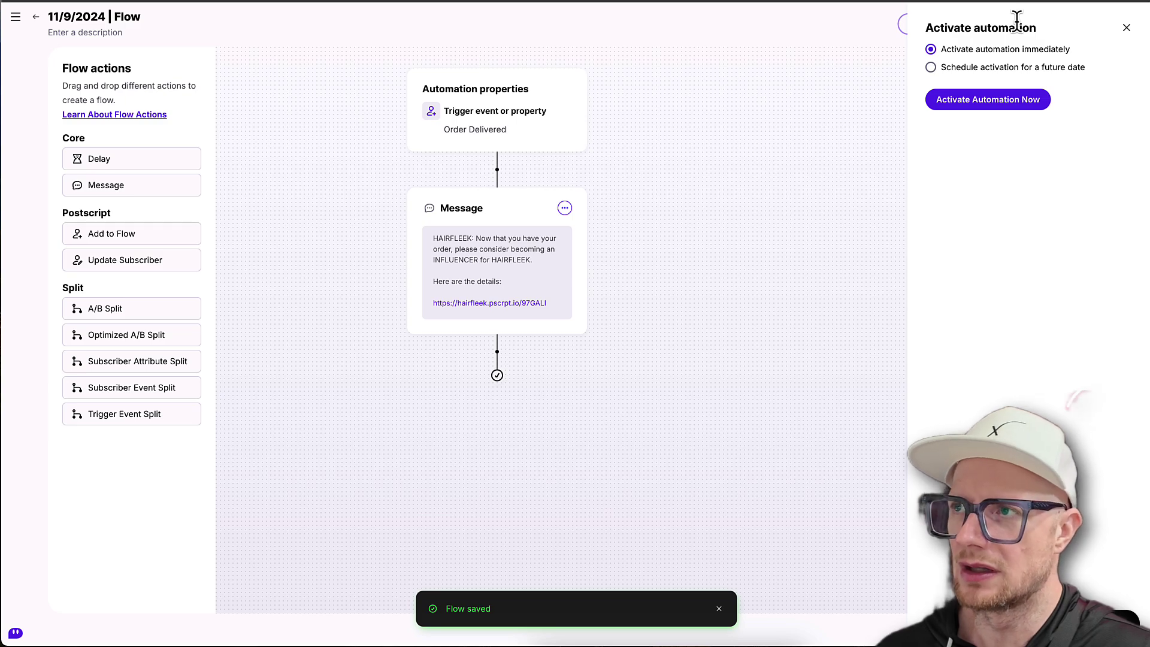
pyautogui.click(968, 106)
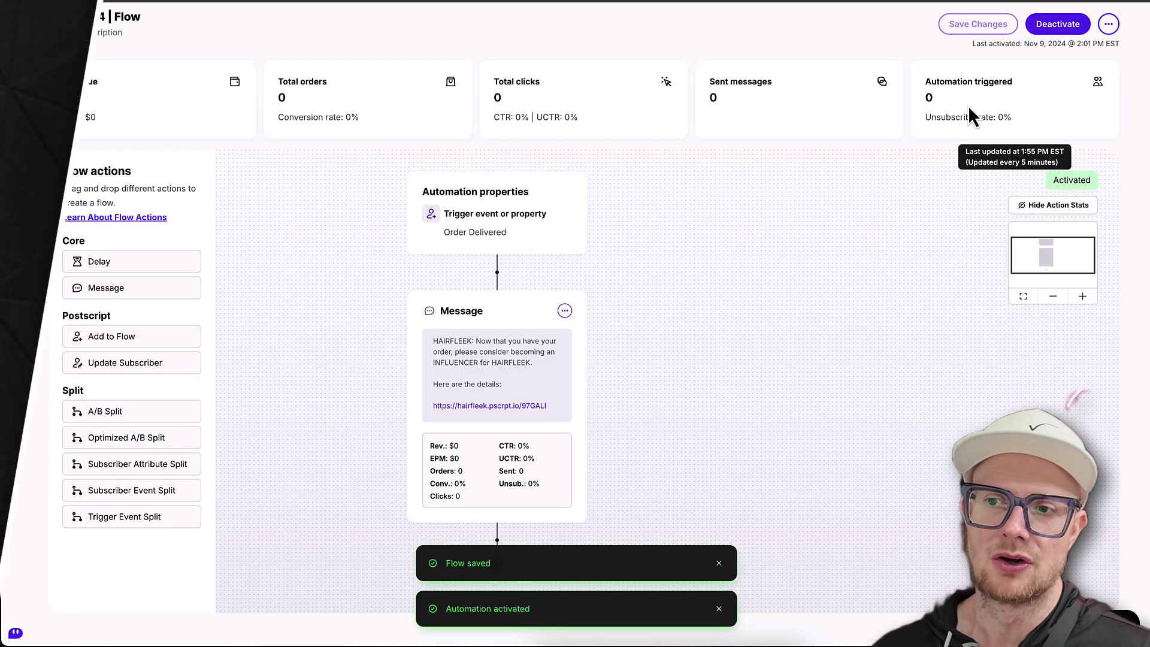